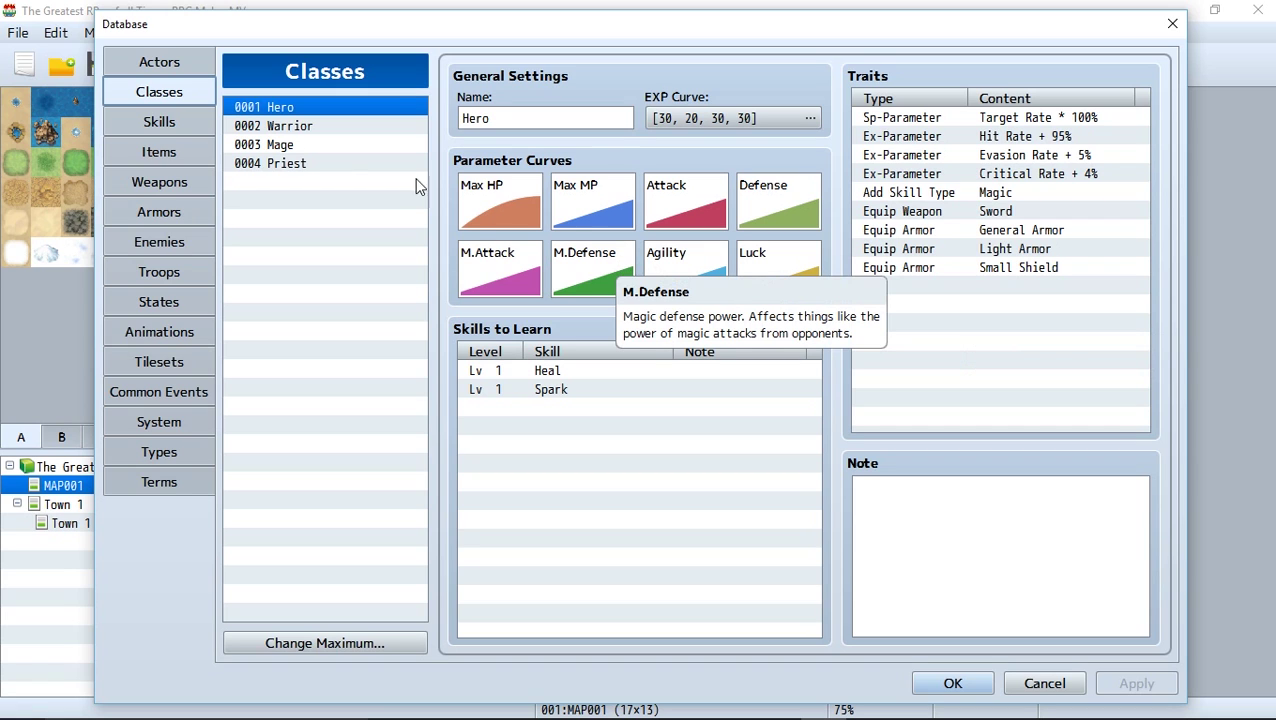
# Step: Show the Skills section of the Database and bring up its Change Maximum dialog
pyautogui.click(194, 120)
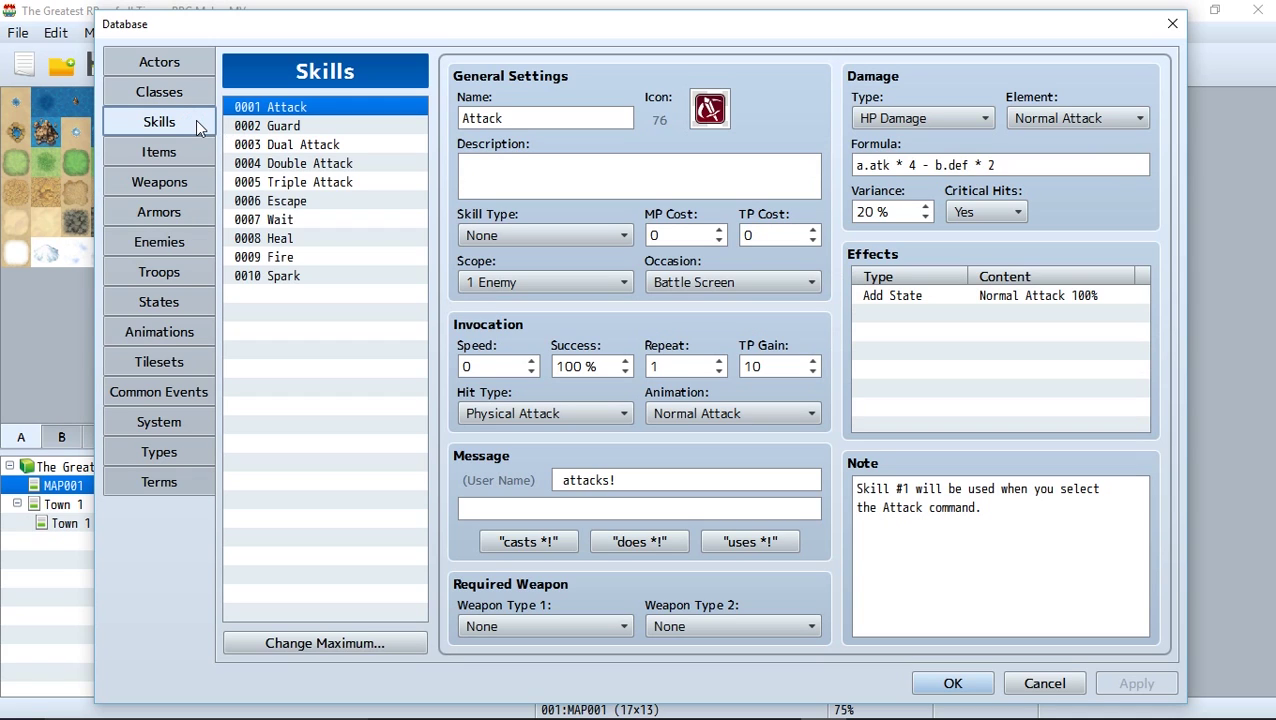
pyautogui.click(360, 645)
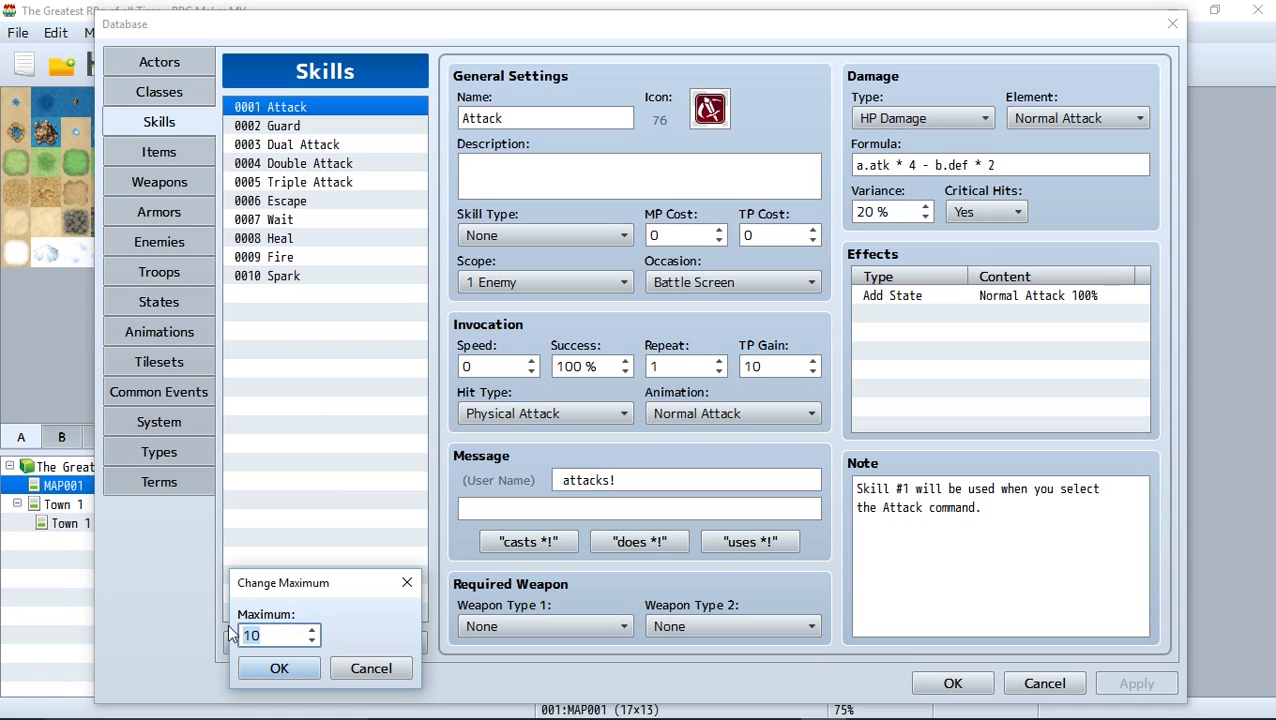
# Step: Raise the skill maximum to 13 and paste a copy of Fire into slot 0011
pyautogui.write('13')
pyautogui.click(282, 668)
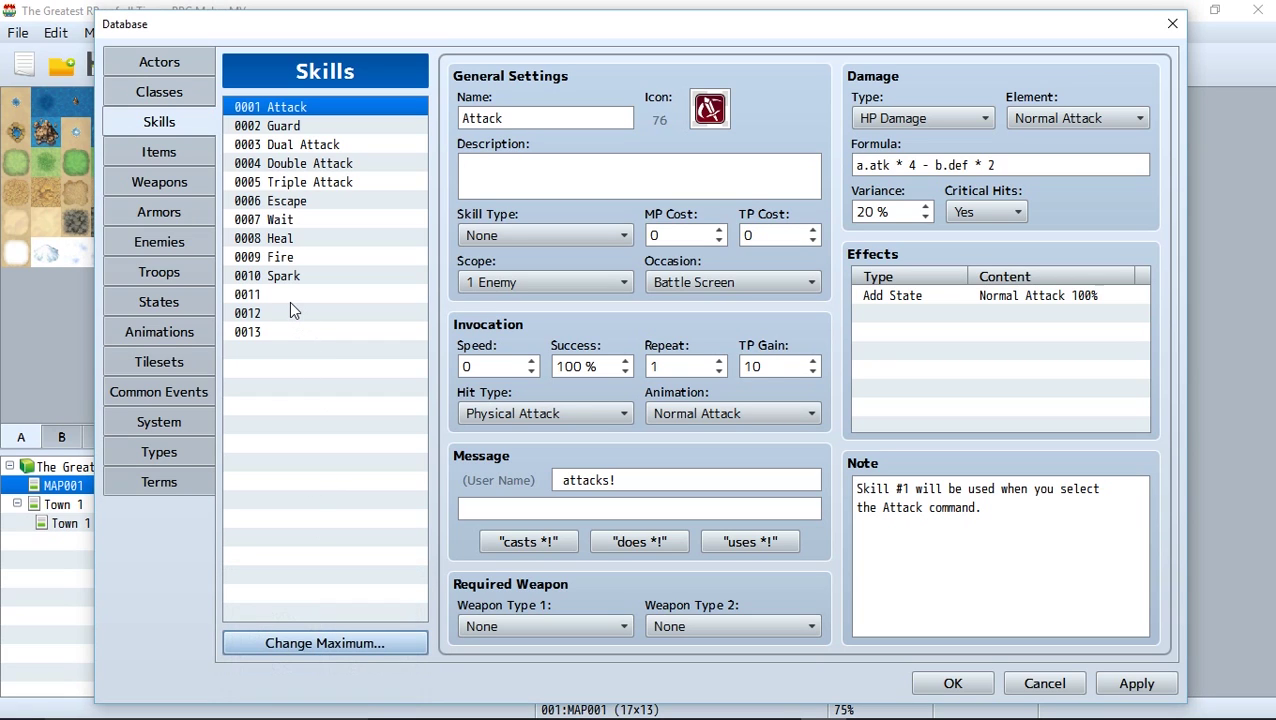
pyautogui.click(293, 300)
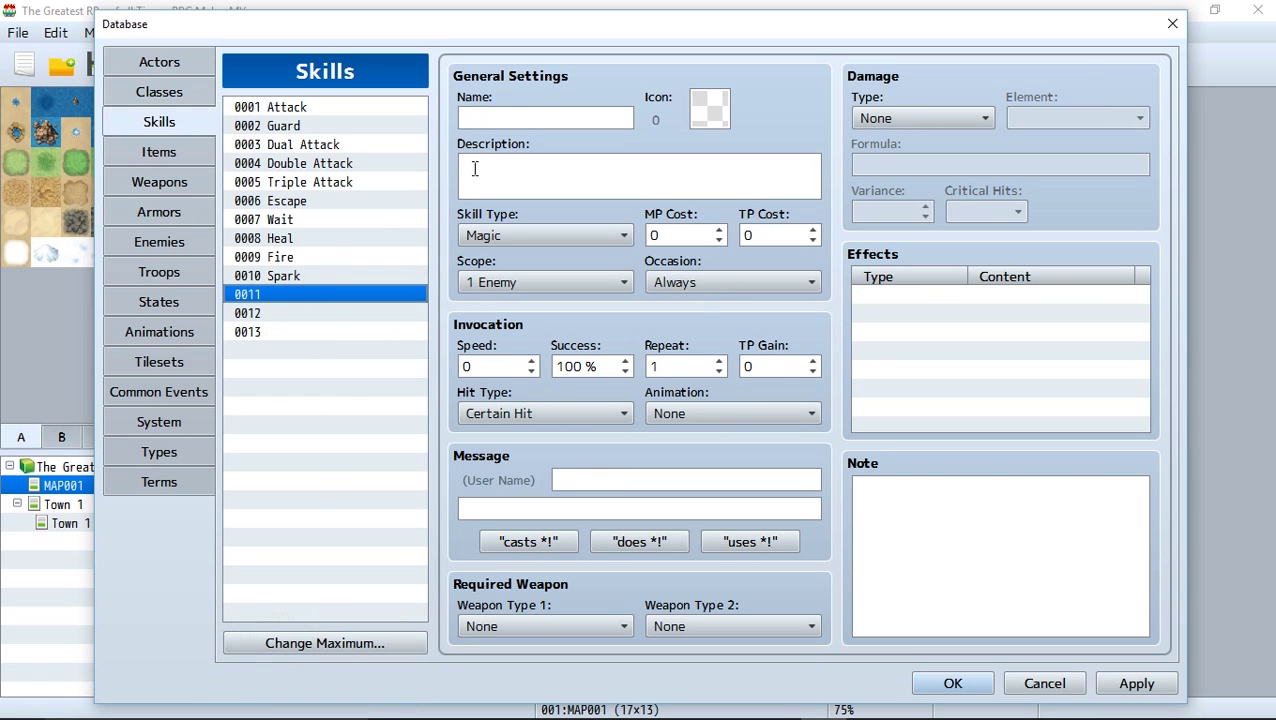
pyautogui.click(310, 258)
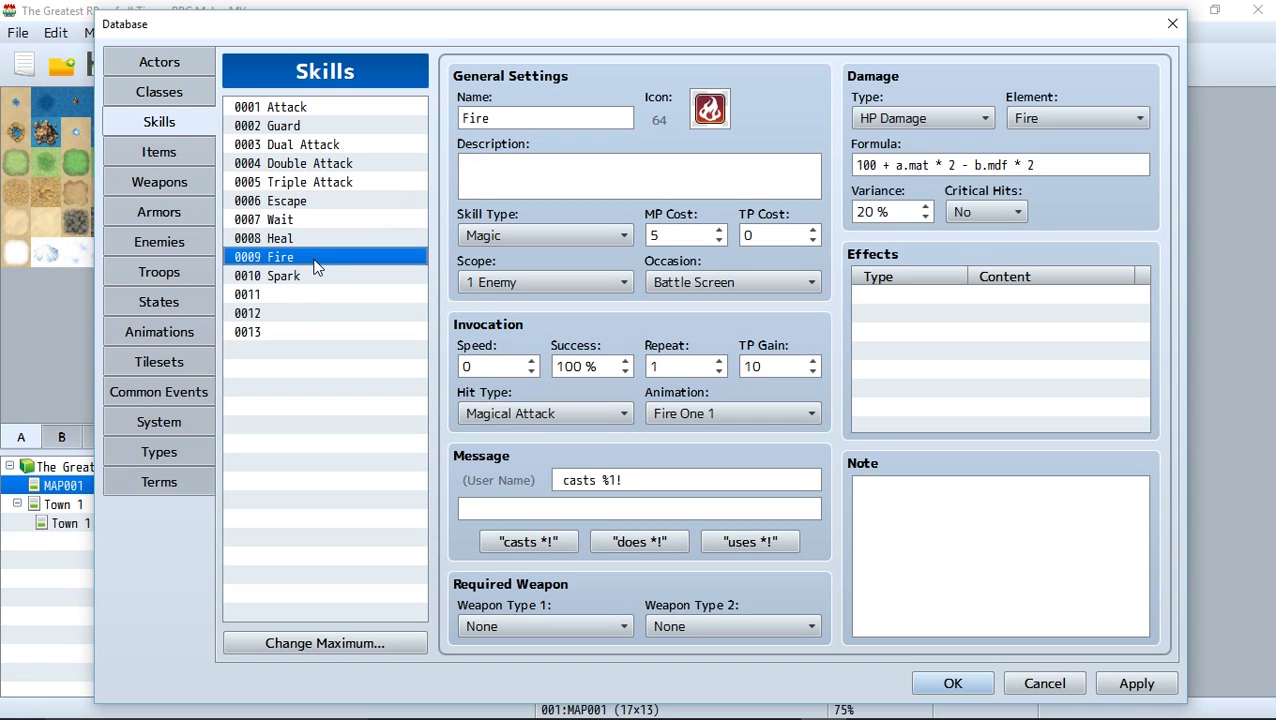
pyautogui.click(285, 296)
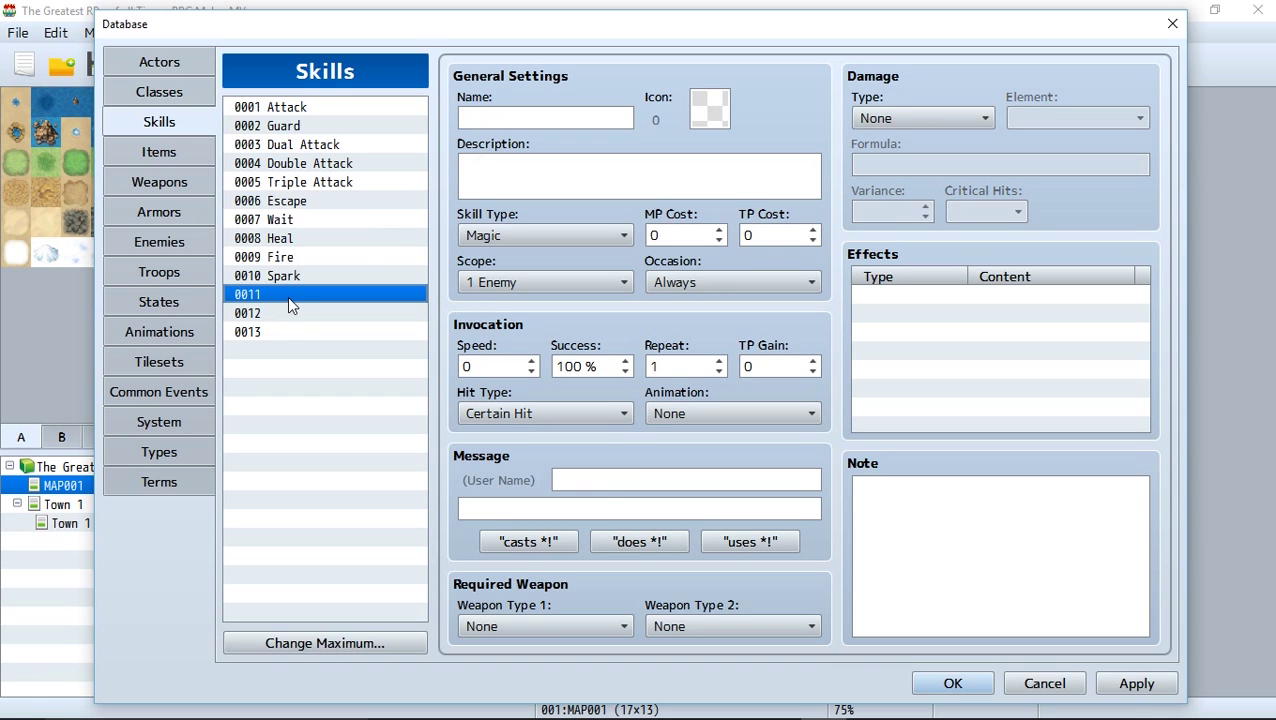
pyautogui.hotkey('ctrl', 'v')
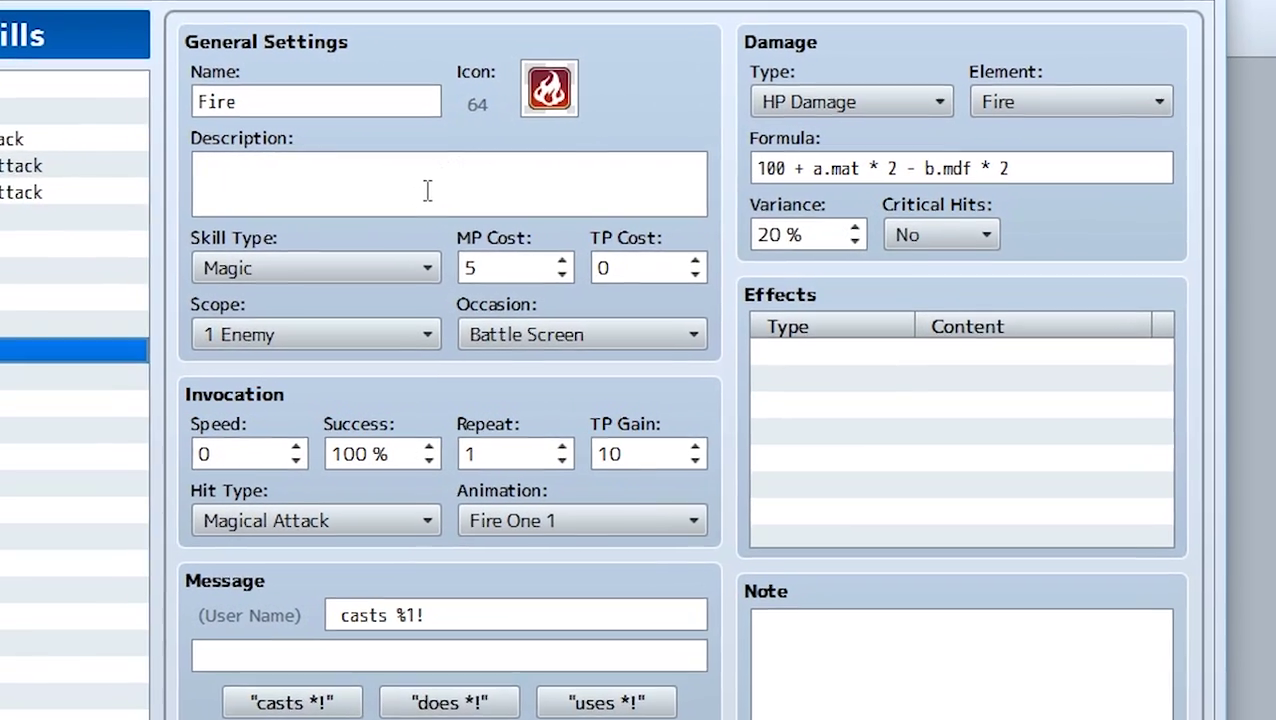
pyautogui.moveTo(427, 190)
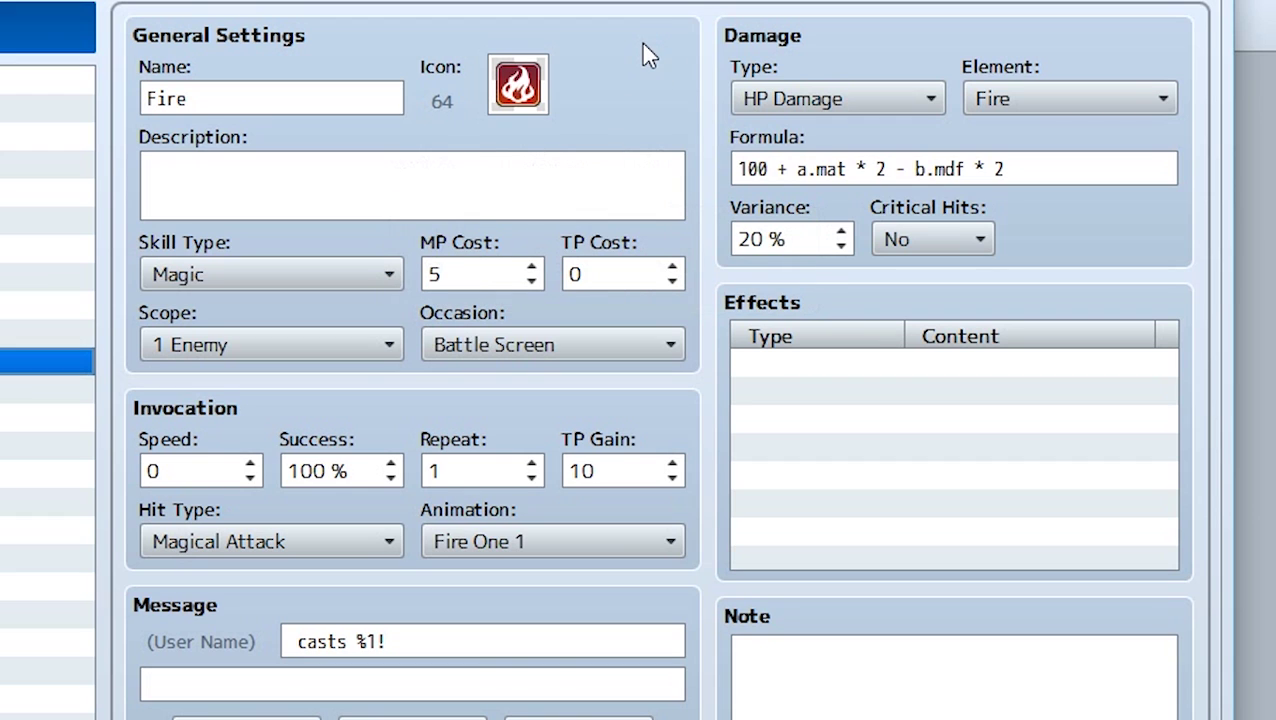
# Step: Rename skill 0011 from Fire to Ice and give it the snowflake icon
pyautogui.doubleClick(262, 91)
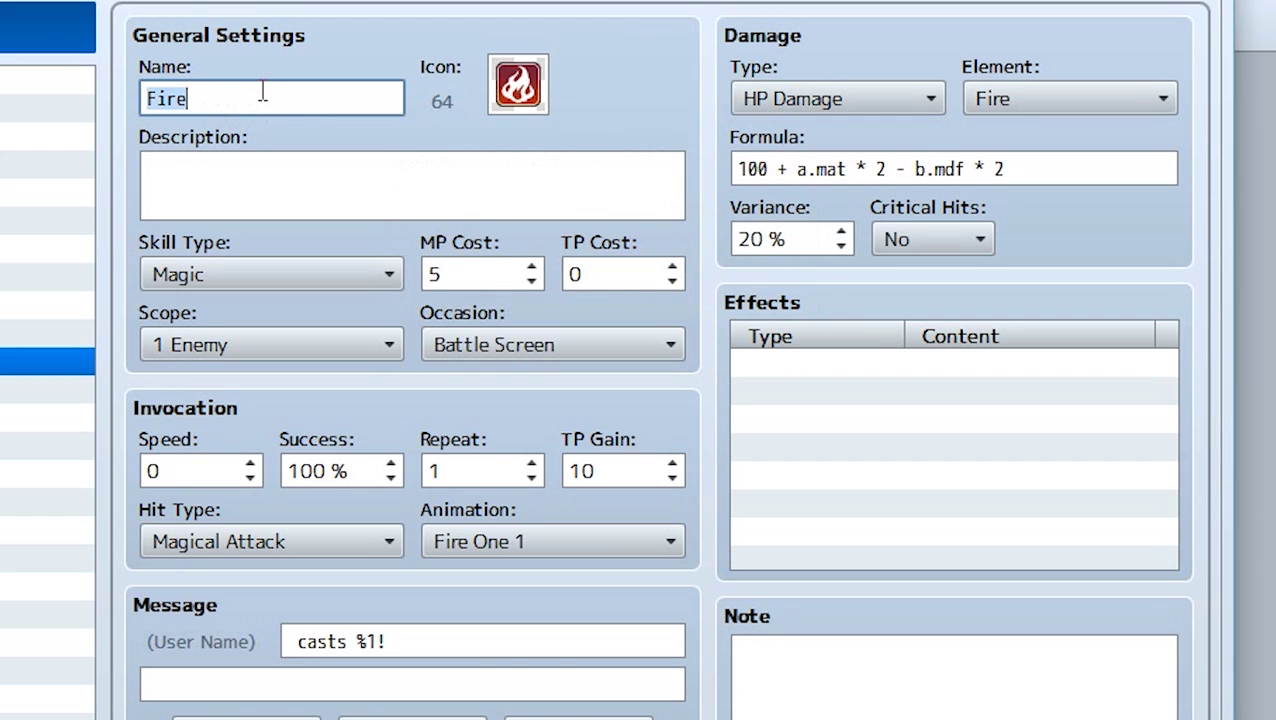
pyautogui.write('Ice')
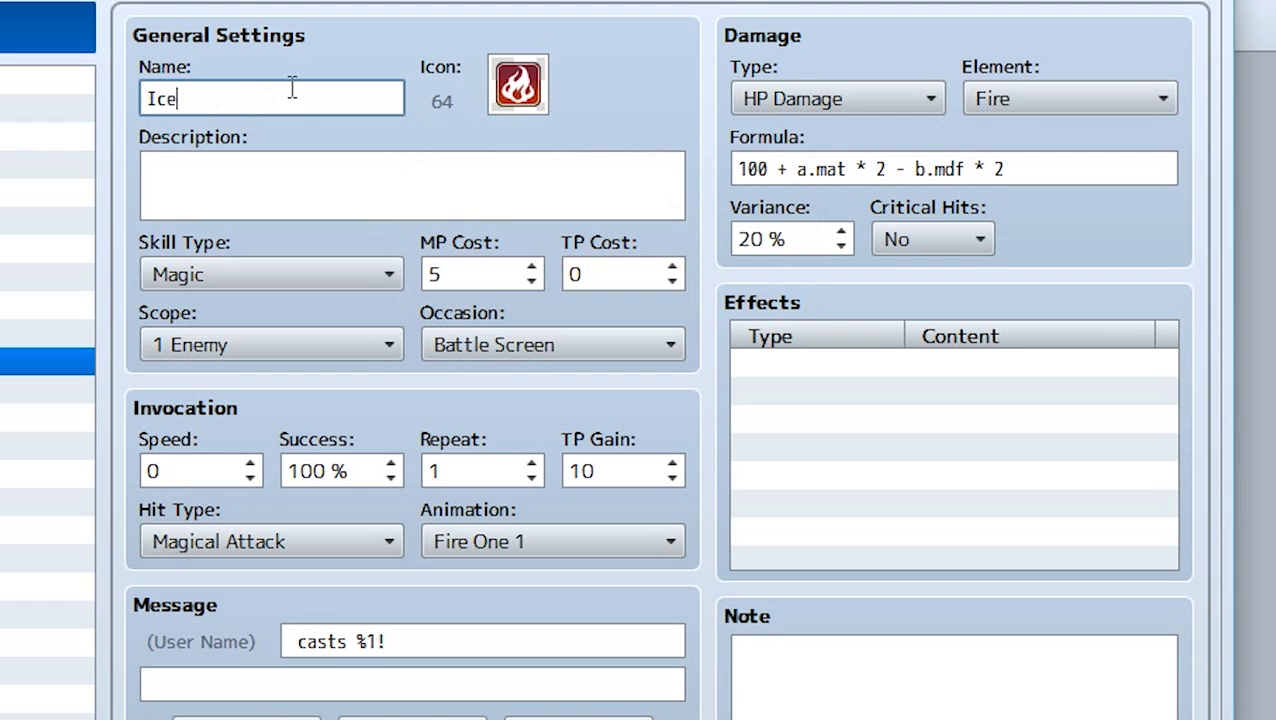
pyautogui.press('Tab')
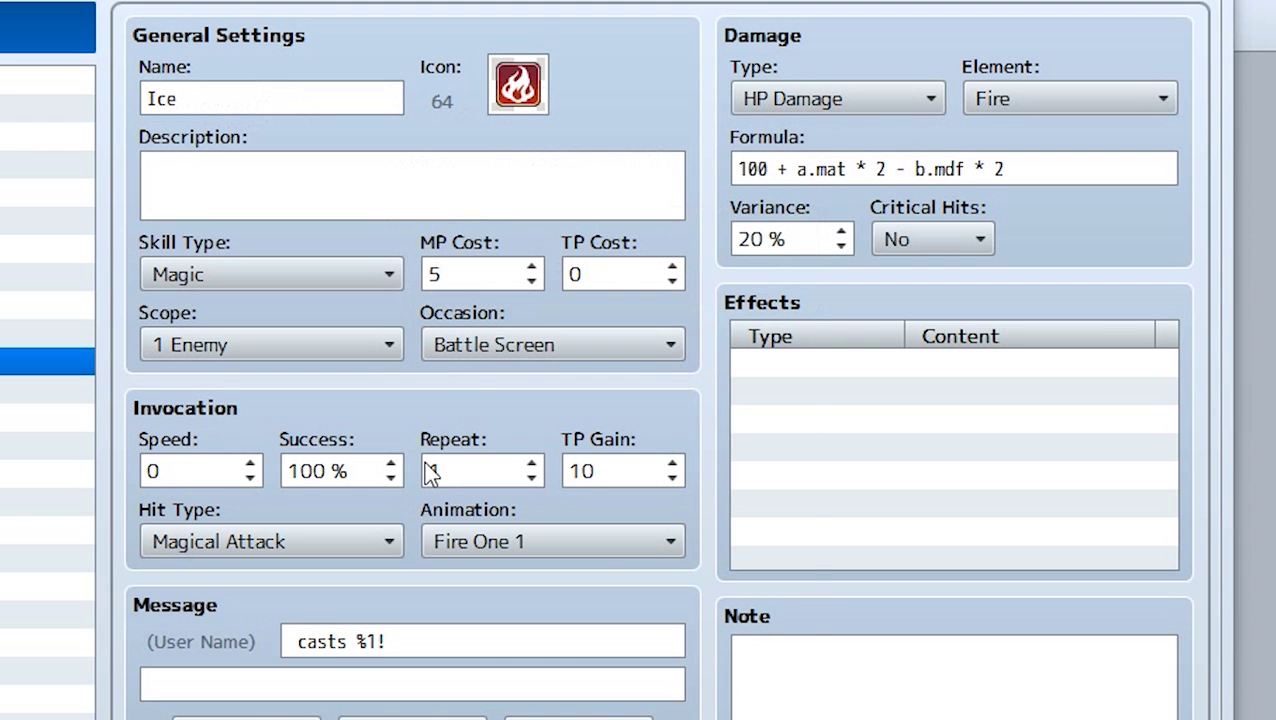
pyautogui.press('Return')
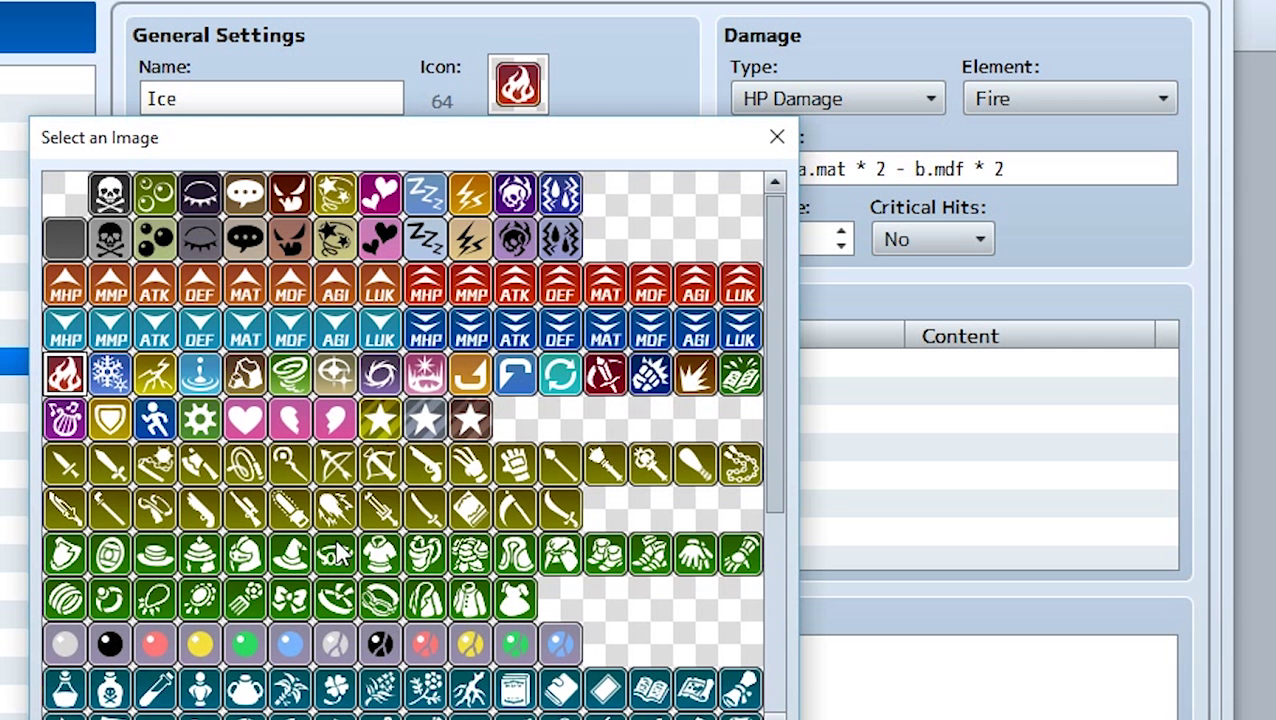
pyautogui.doubleClick(109, 376)
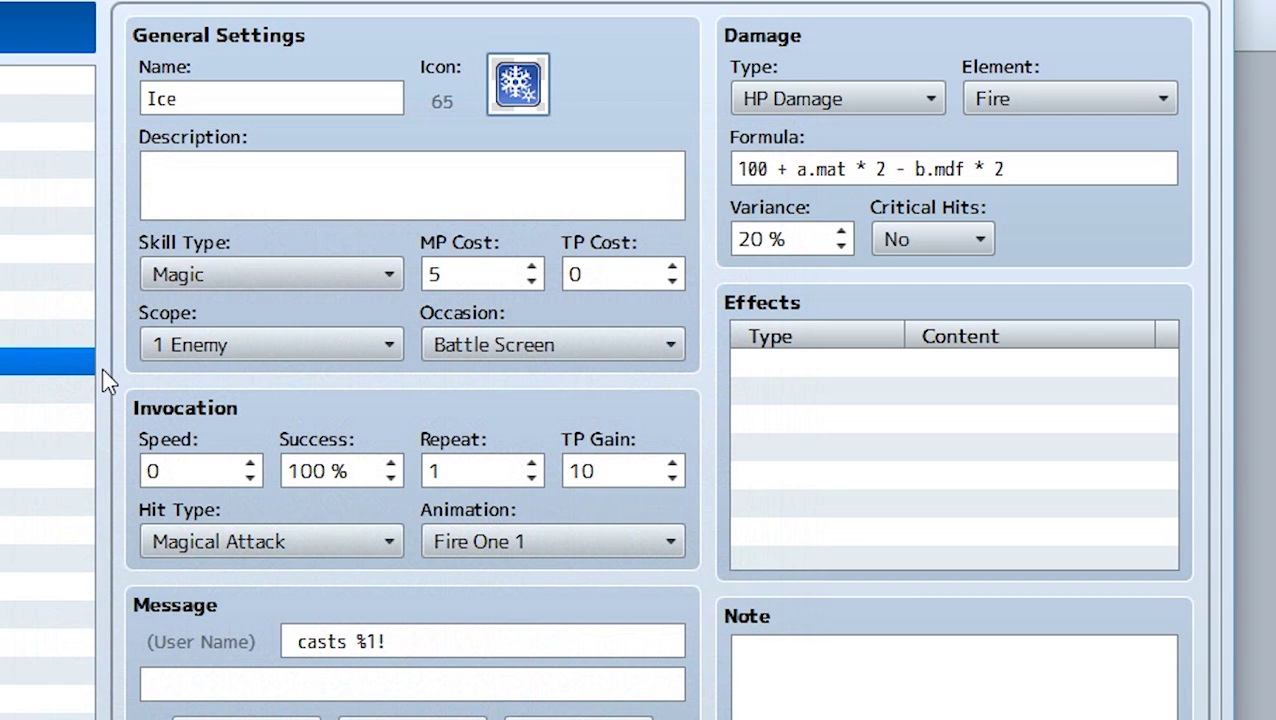
# Step: Set the description to 'This is a magic skill that damages all the enemies'
pyautogui.click(240, 190)
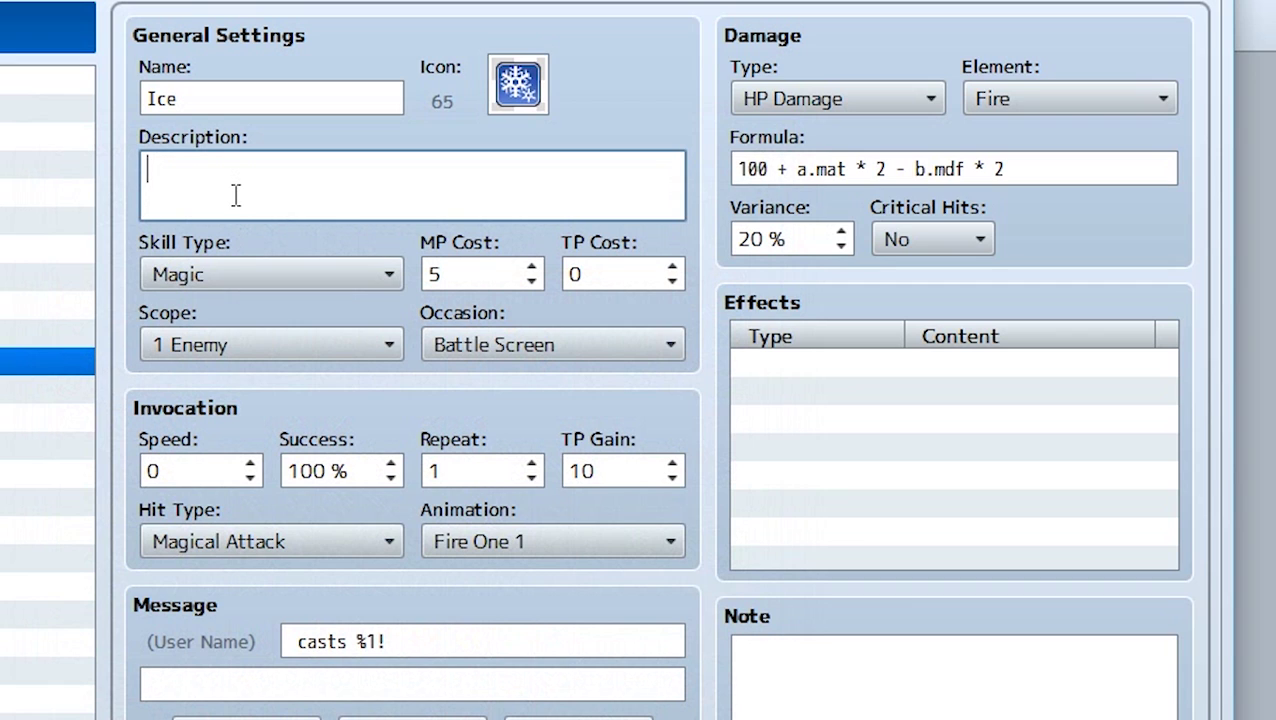
pyautogui.write('This is a magic skill that ')
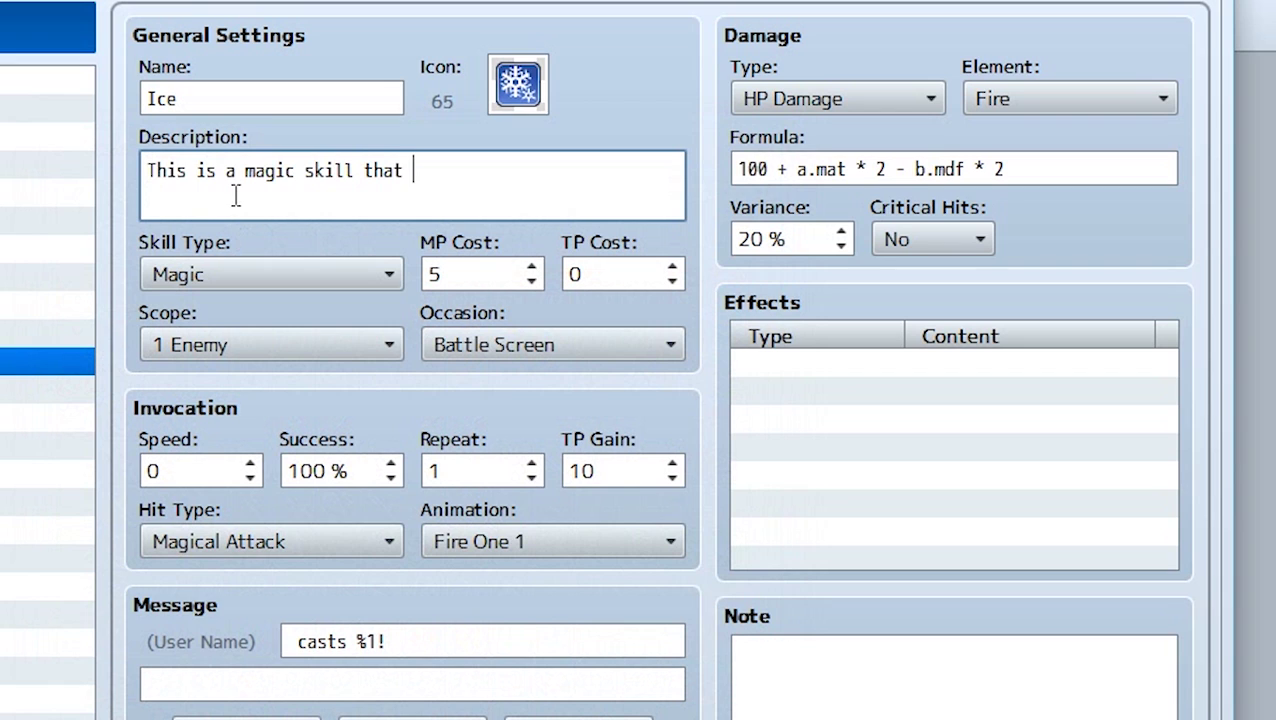
pyautogui.write('amages all the enemies')
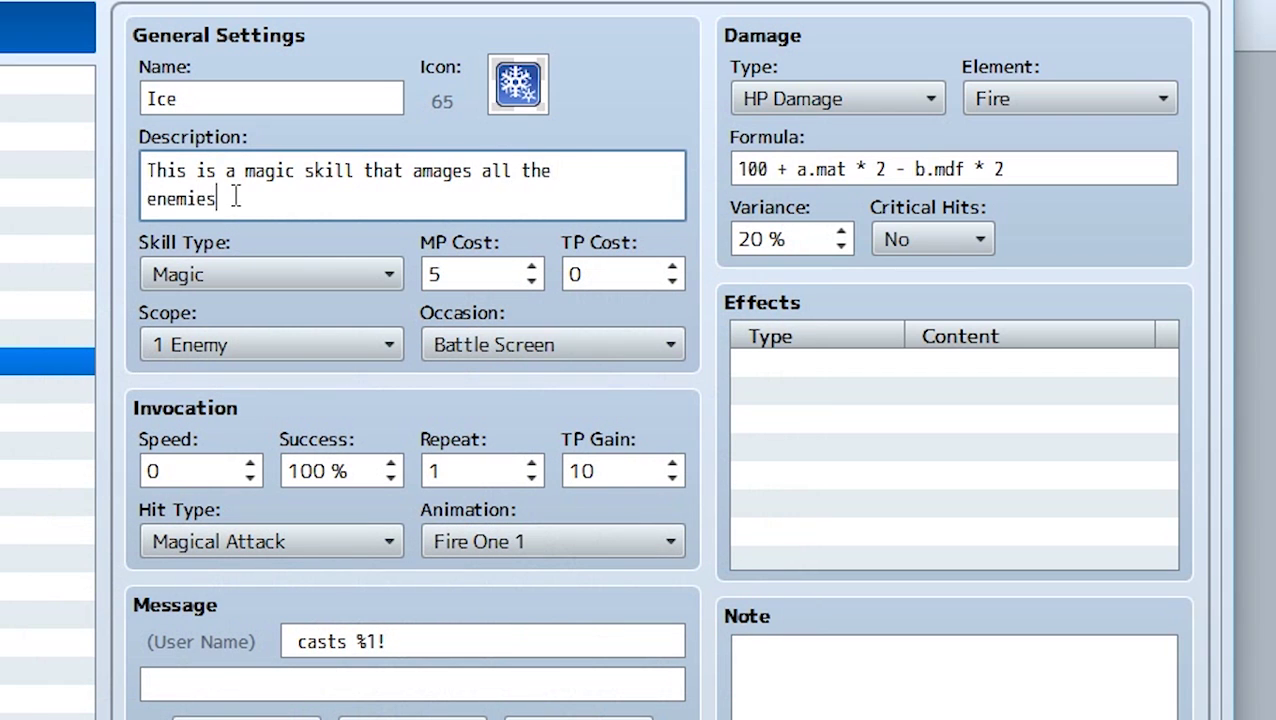
pyautogui.click(414, 172)
pyautogui.write('d')
pyautogui.write('d')
pyautogui.press('BackSpace')
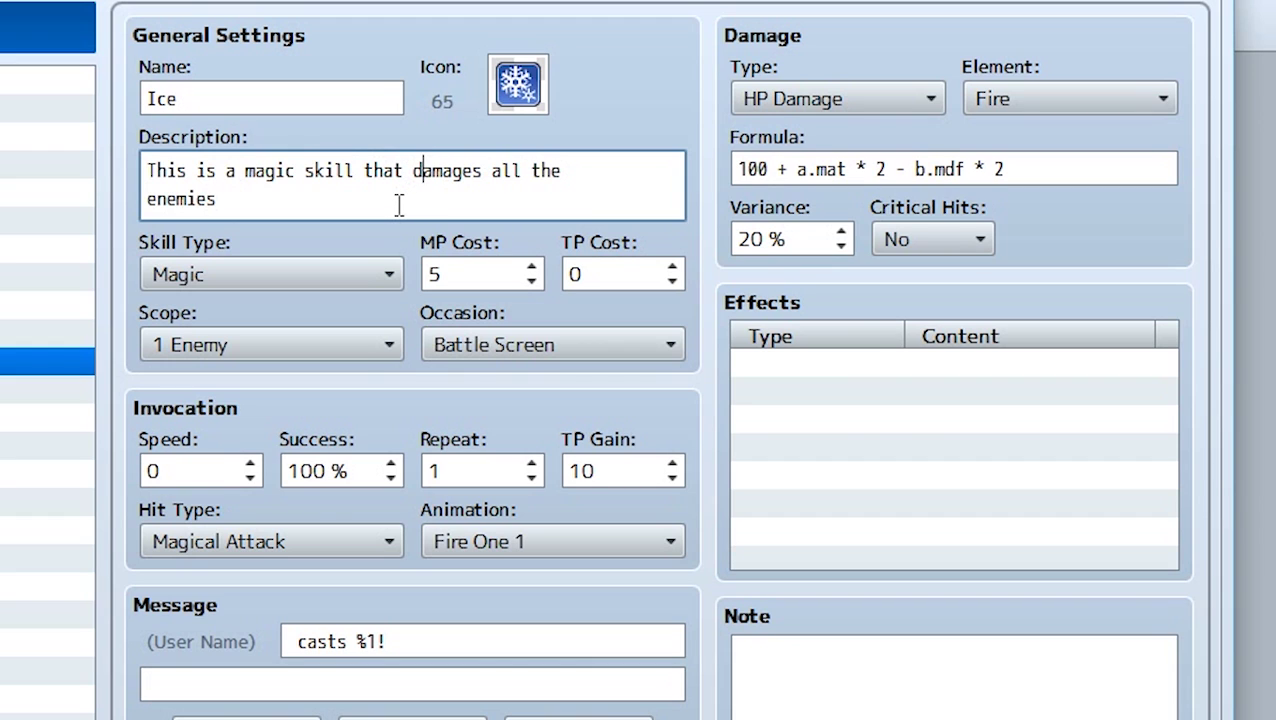
# Step: End the description with a period, keeping skill type Magic and MP cost 5
pyautogui.click(350, 207)
pyautogui.click(324, 262)
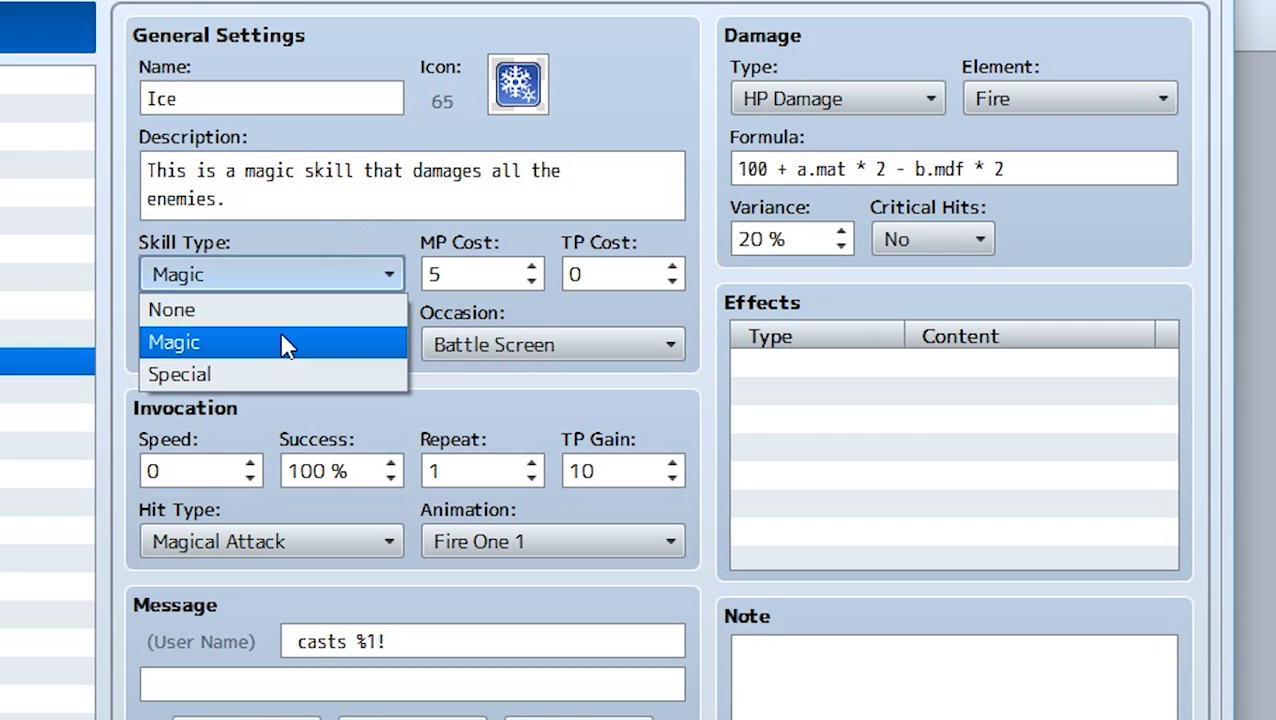
pyautogui.click(285, 344)
pyautogui.click(225, 275)
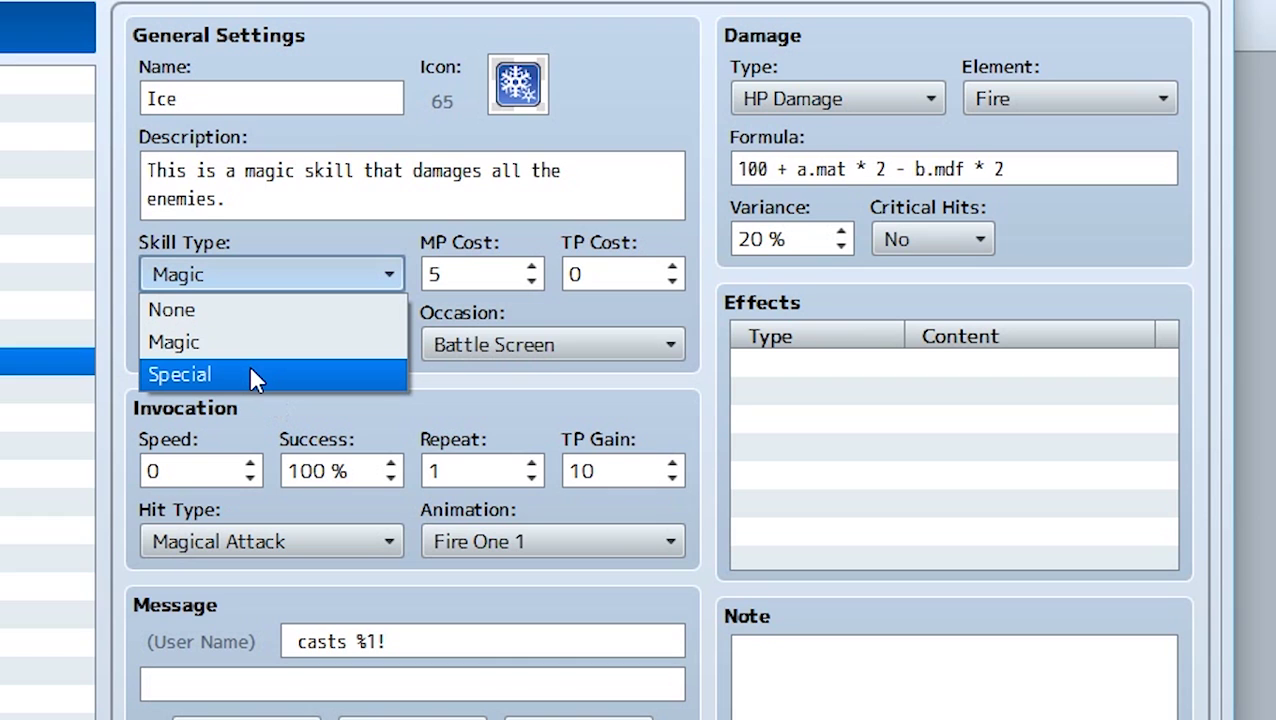
pyautogui.click(229, 348)
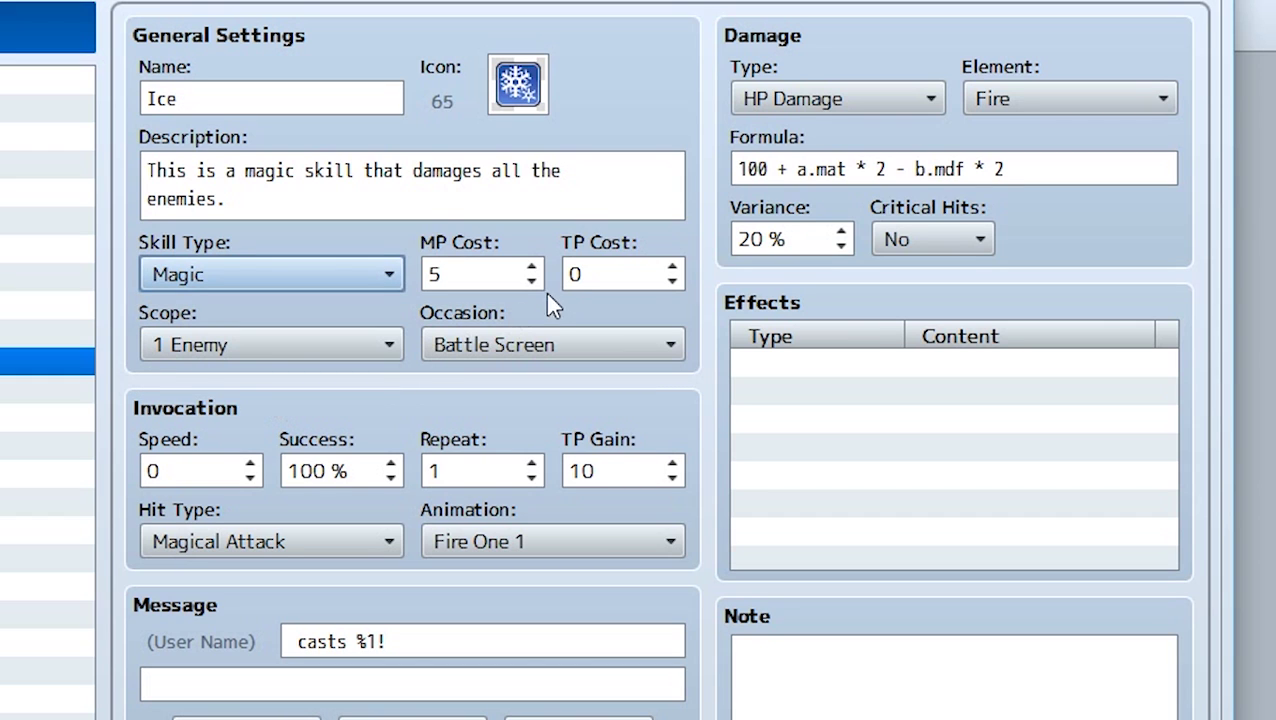
pyautogui.moveTo(480, 271)
pyautogui.click(480, 271)
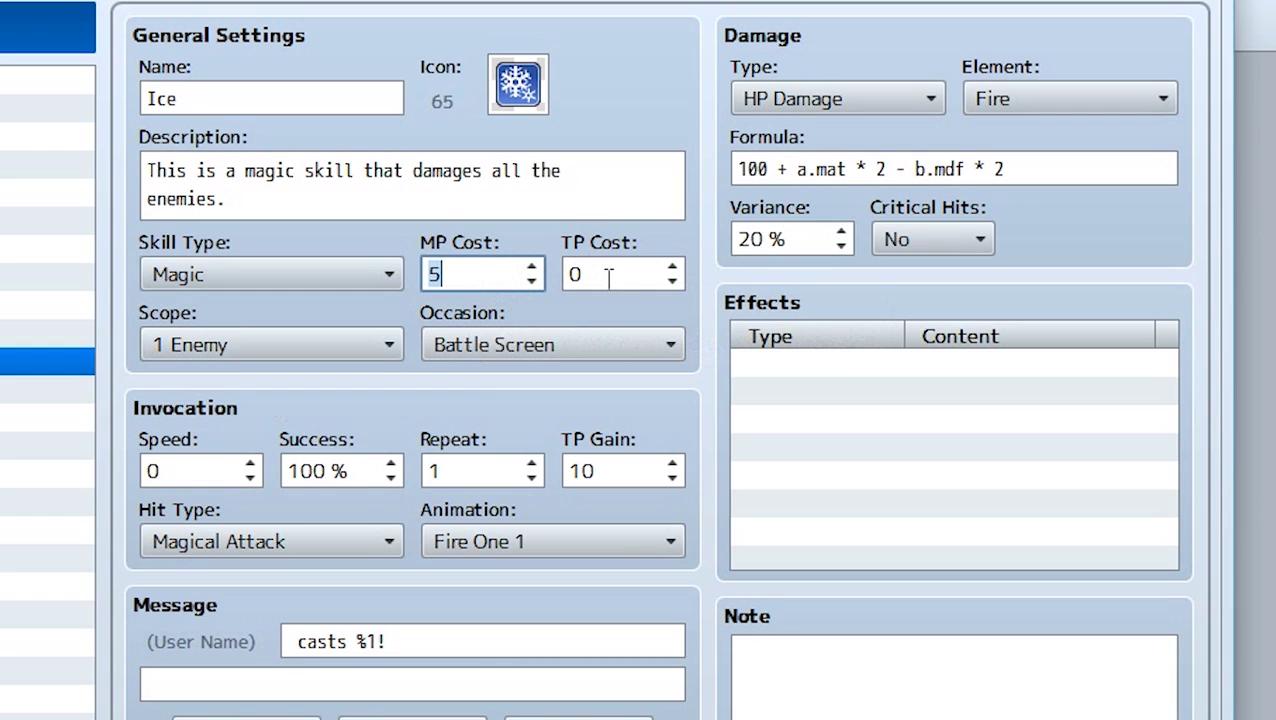
pyautogui.moveTo(608, 277)
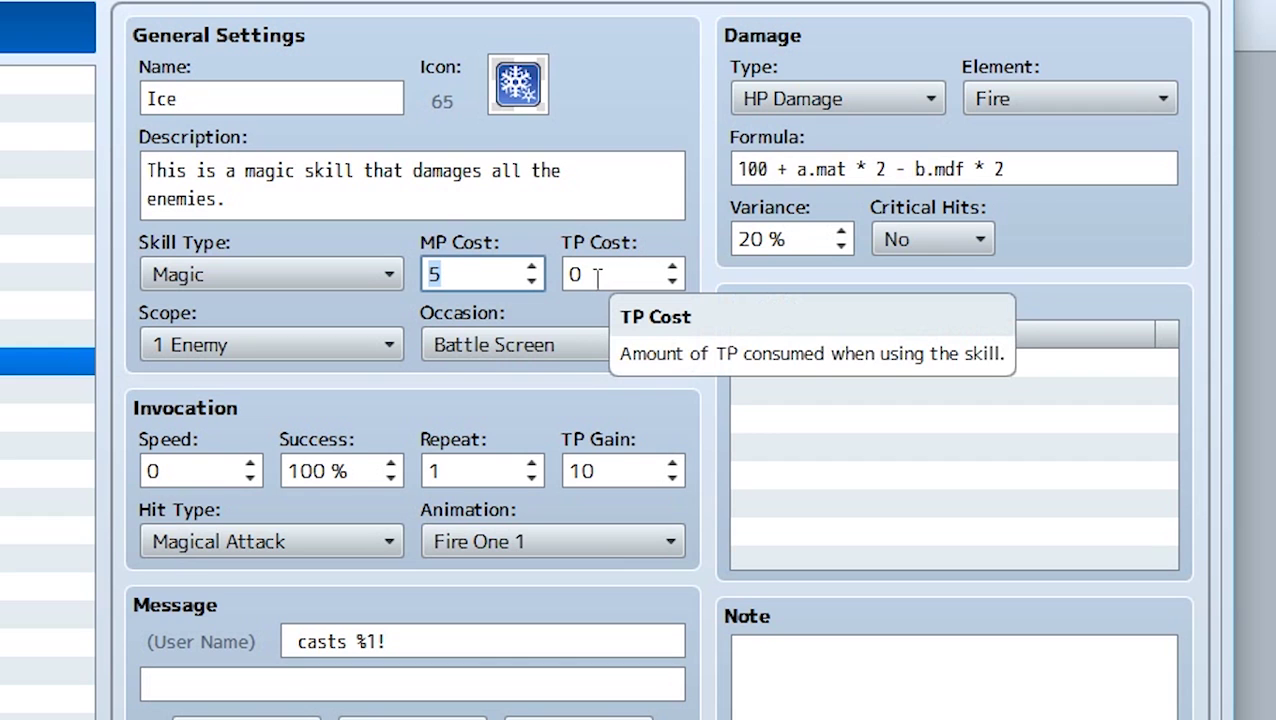
# Step: Set Ice's scope to All Enemies, keeping the occasion as Battle Screen
pyautogui.click(295, 348)
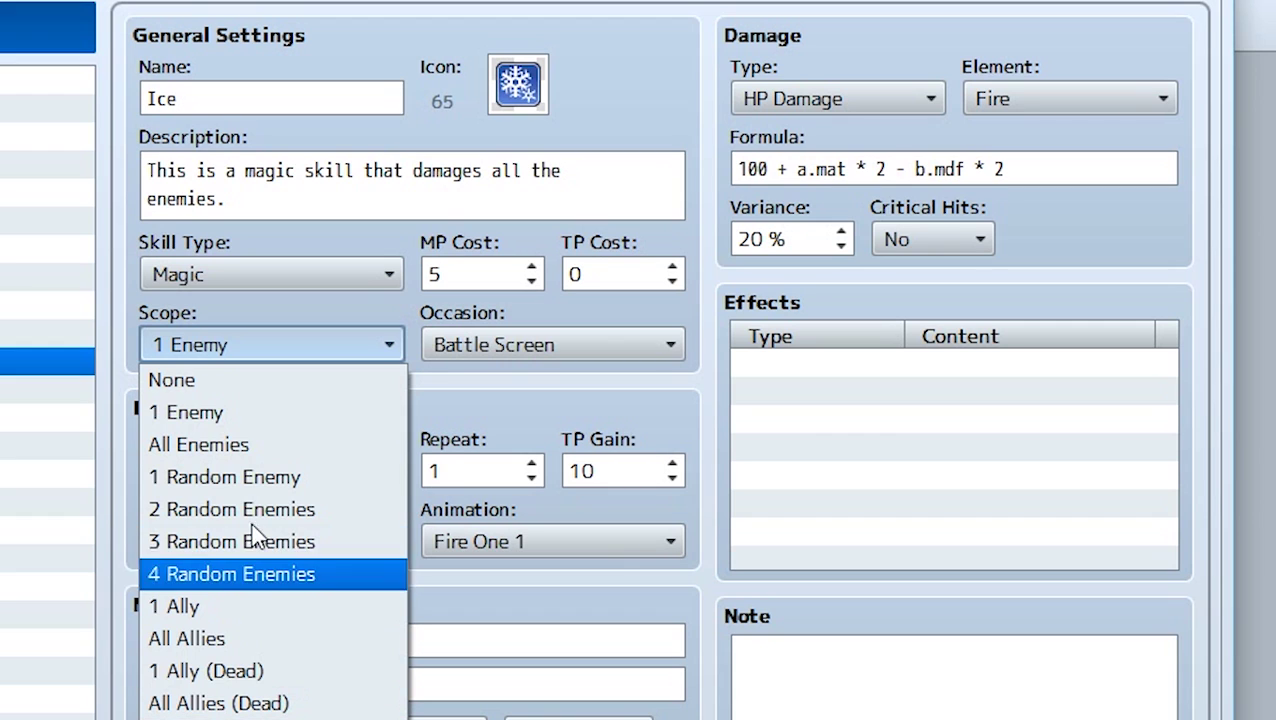
pyautogui.click(198, 444)
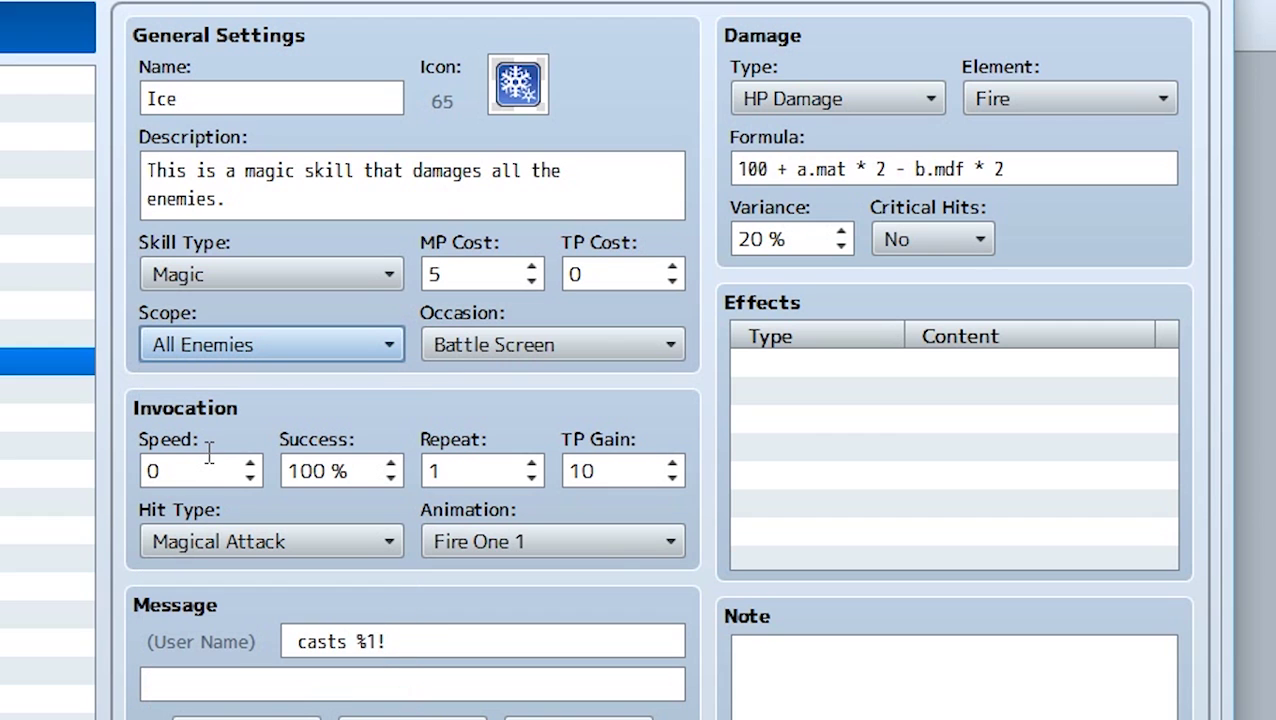
pyautogui.click(500, 360)
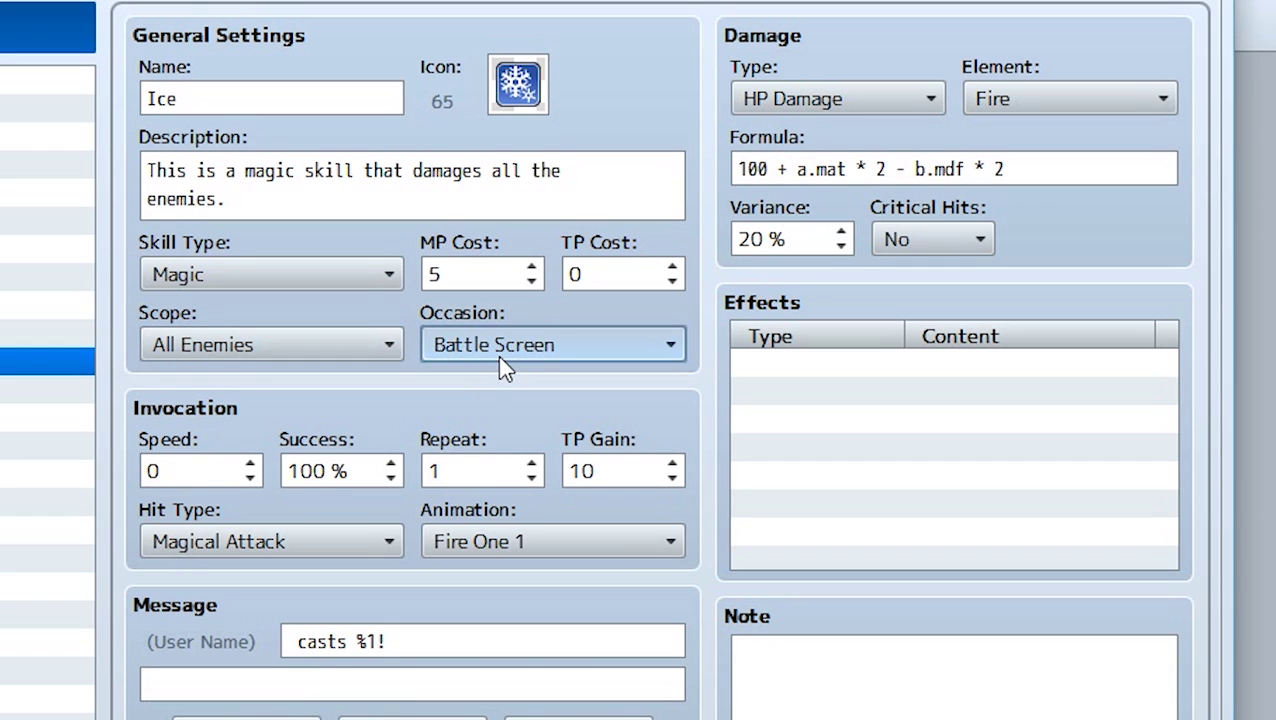
pyautogui.click(499, 357)
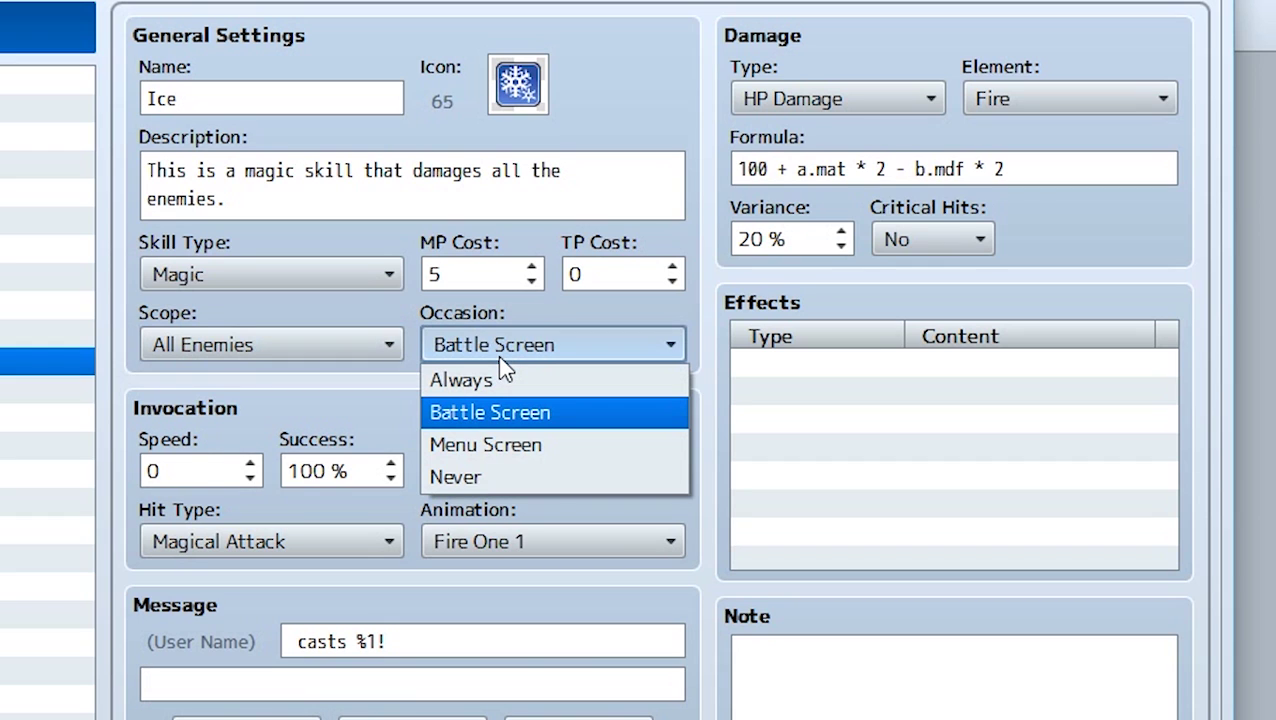
pyautogui.click(545, 414)
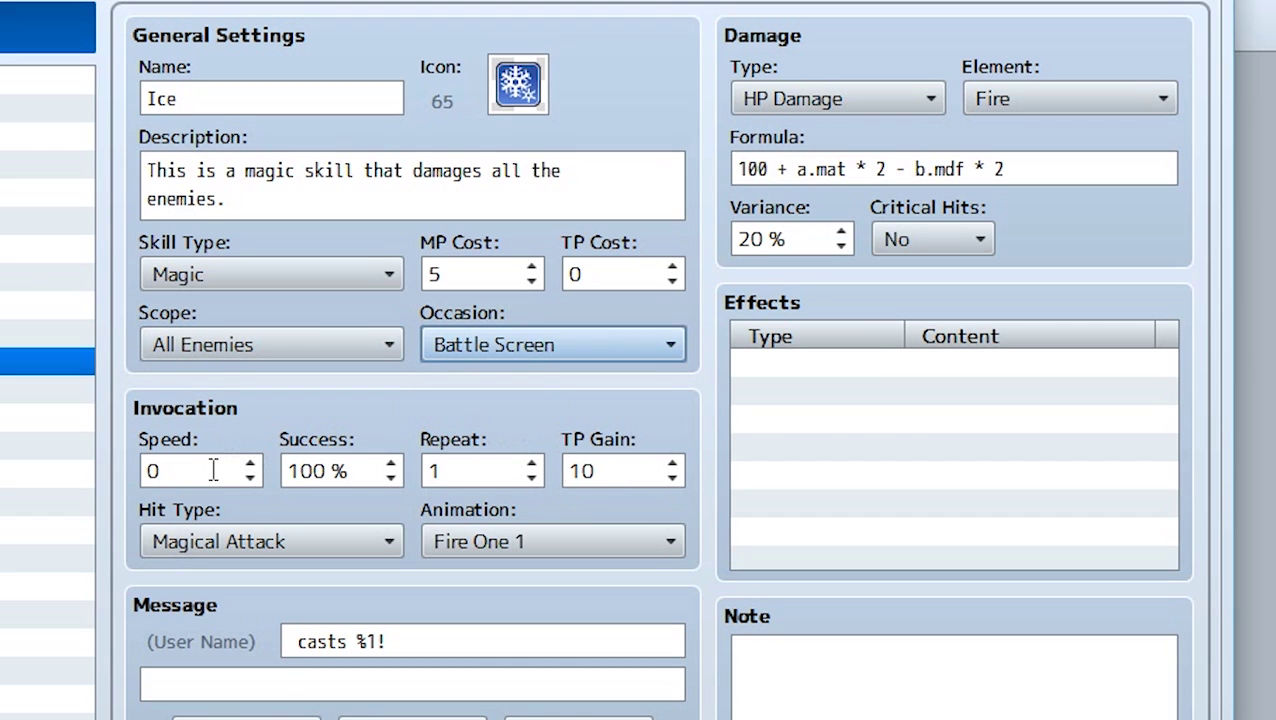
pyautogui.moveTo(213, 471)
pyautogui.moveTo(484, 478)
pyautogui.click(440, 462)
pyautogui.press('BackSpace')
pyautogui.write('2')
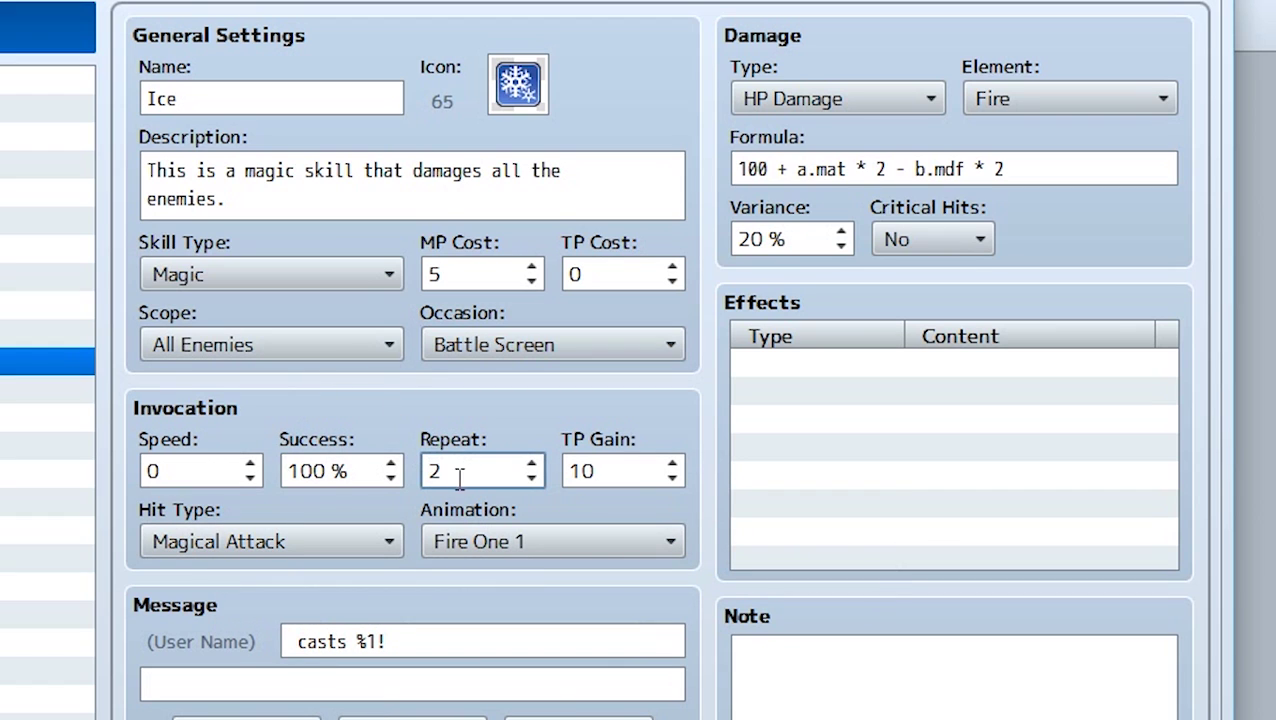
pyautogui.click(531, 464)
pyautogui.click(531, 464)
pyautogui.hotkey('shift', 'Left')
pyautogui.write('1')
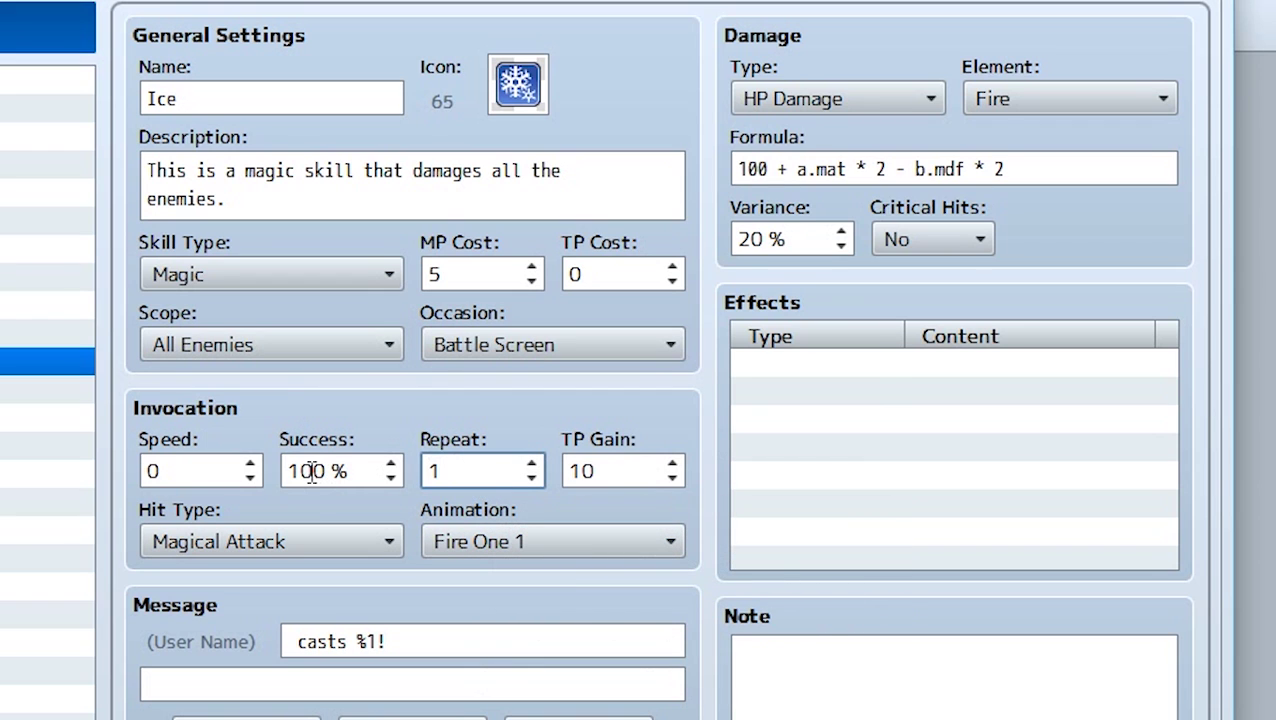
pyautogui.doubleClick(614, 472)
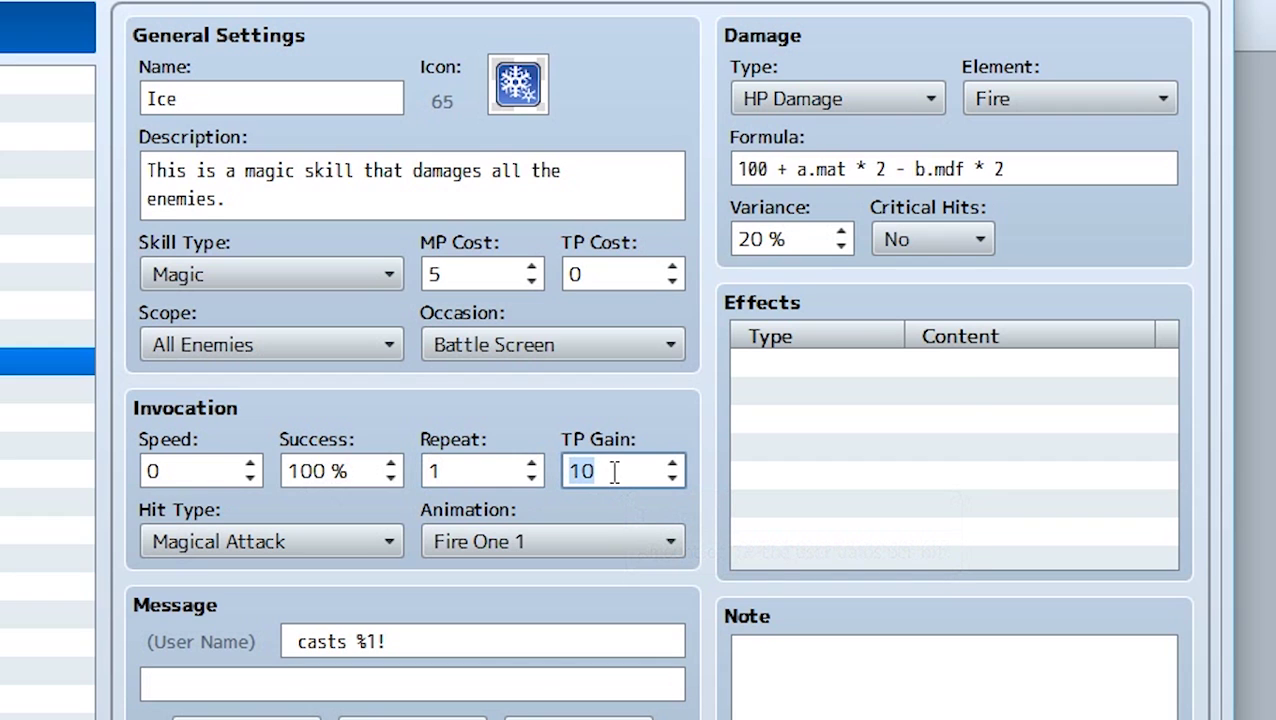
pyautogui.click(265, 553)
pyautogui.click(265, 553)
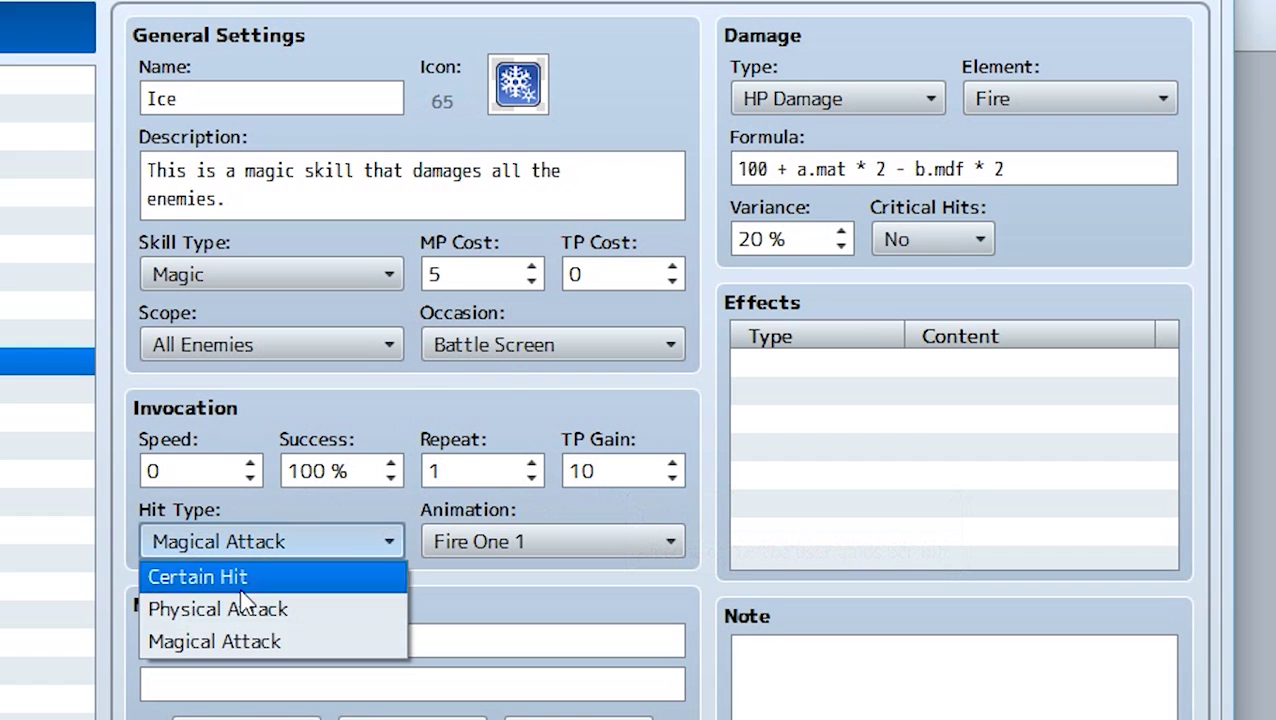
pyautogui.click(253, 641)
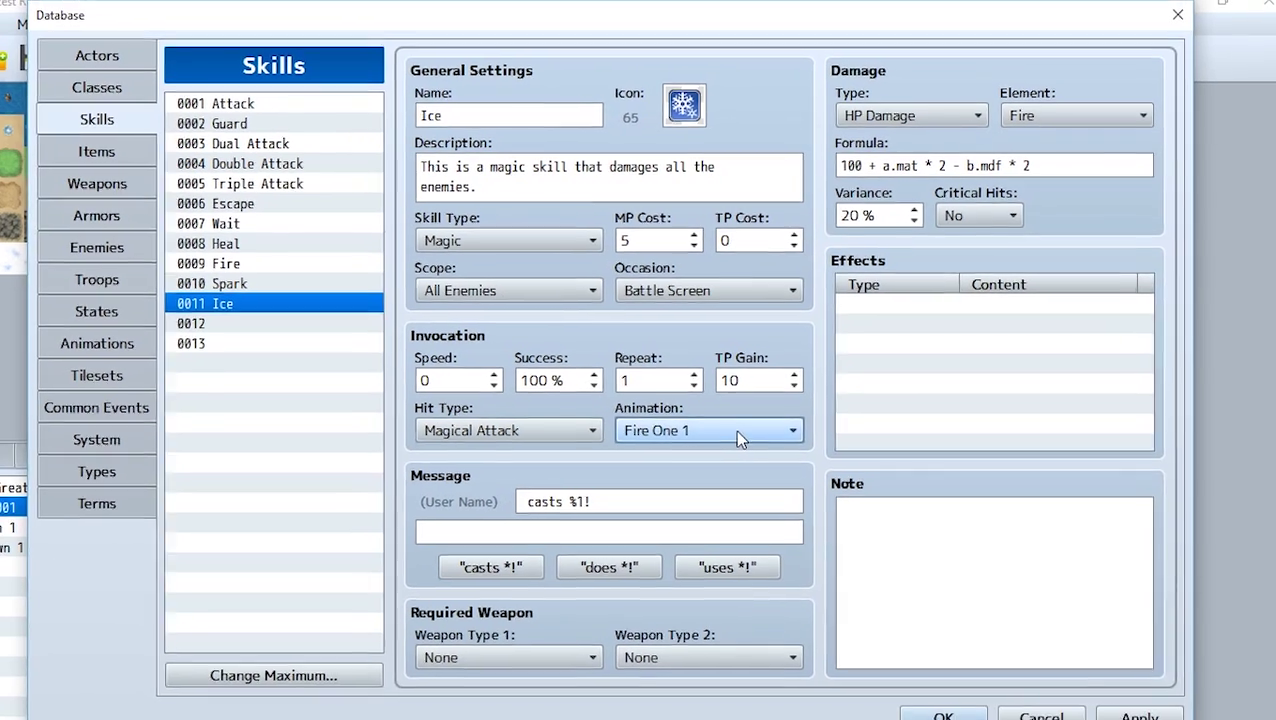
pyautogui.click(660, 495)
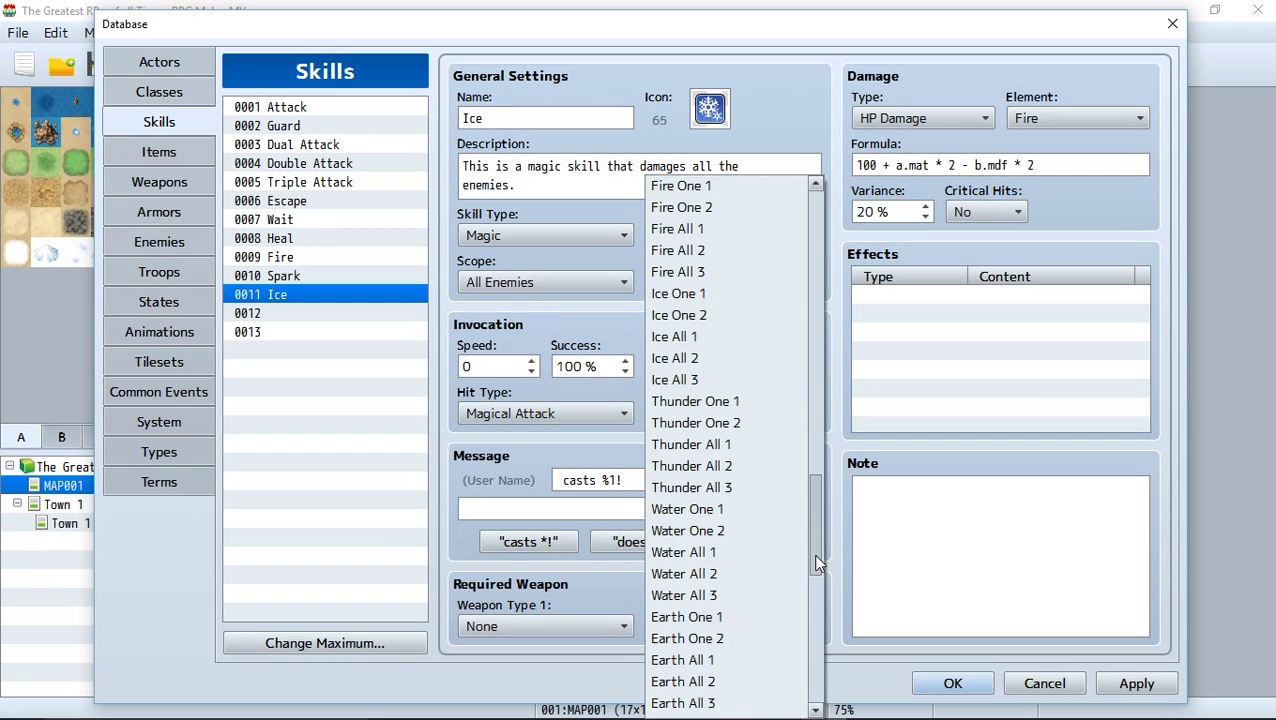
pyautogui.moveTo(815, 556); pyautogui.dragTo(808, 387)
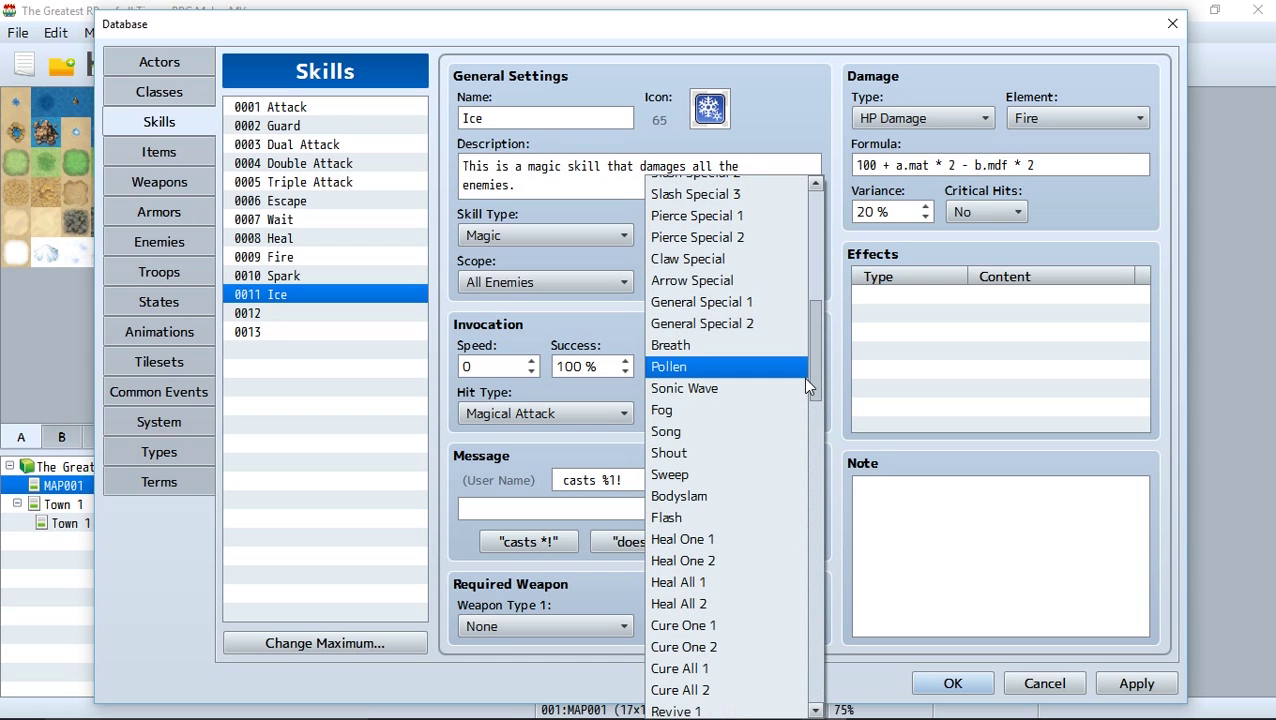
pyautogui.click(879, 446)
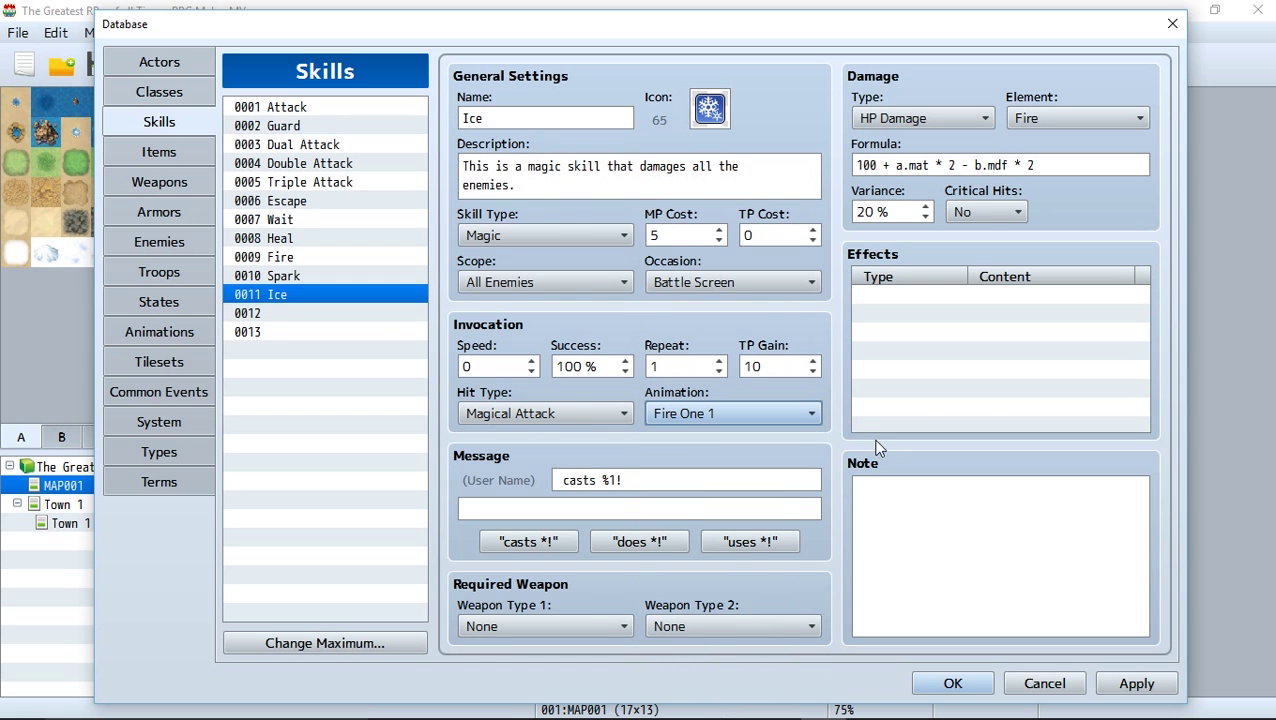
pyautogui.click(161, 332)
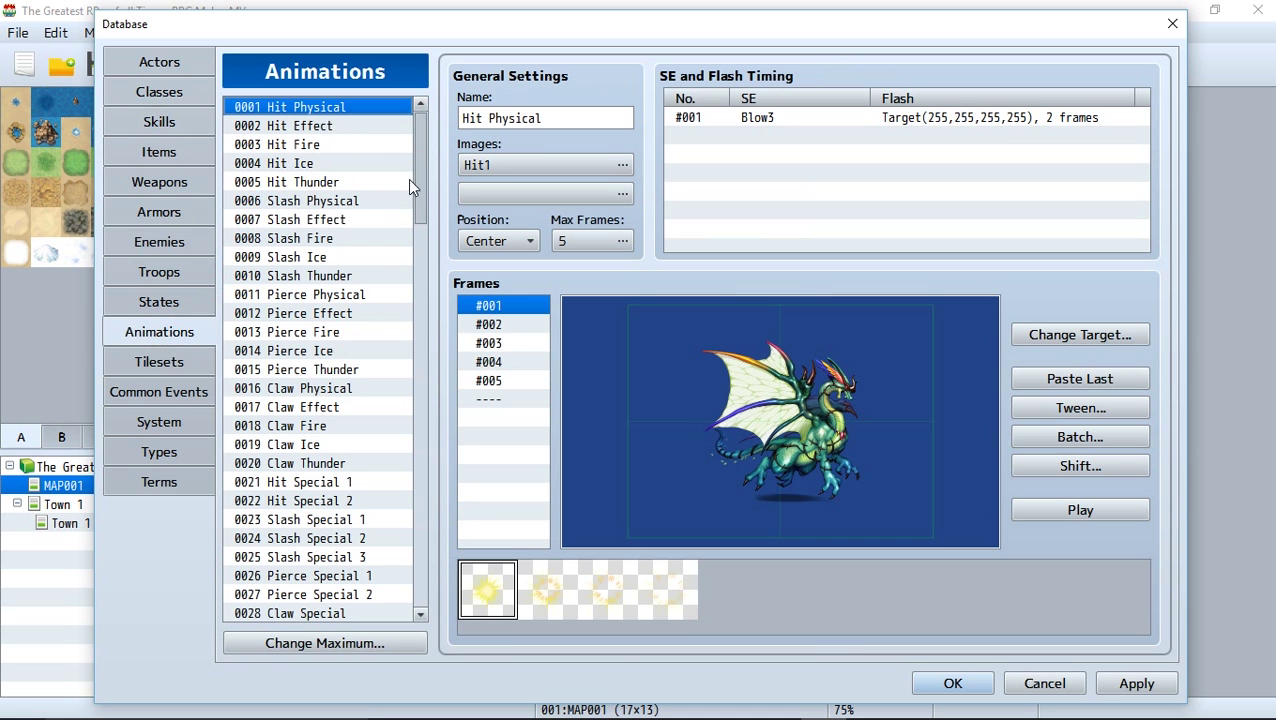
# Step: Preview the 0054 Powerdown 1 and 0073 Ice All 1 animations, then return to Skills
pyautogui.moveTo(420, 192); pyautogui.dragTo(423, 344)
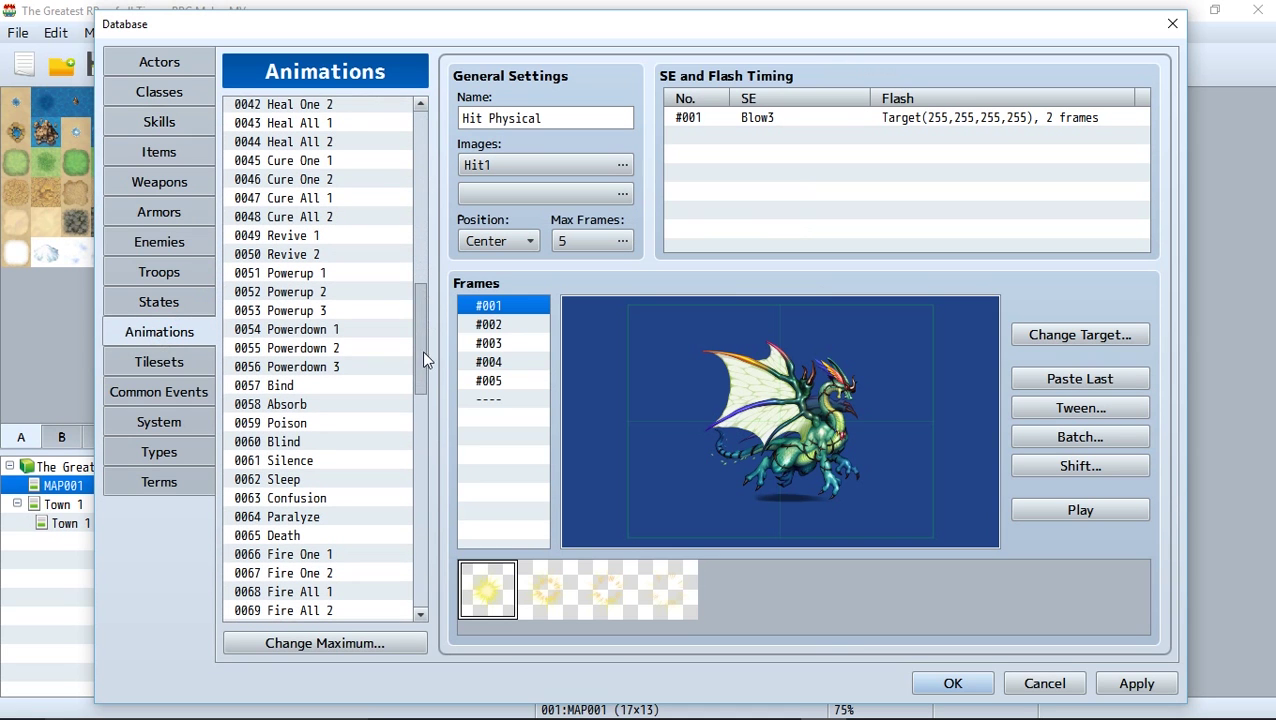
pyautogui.click(331, 330)
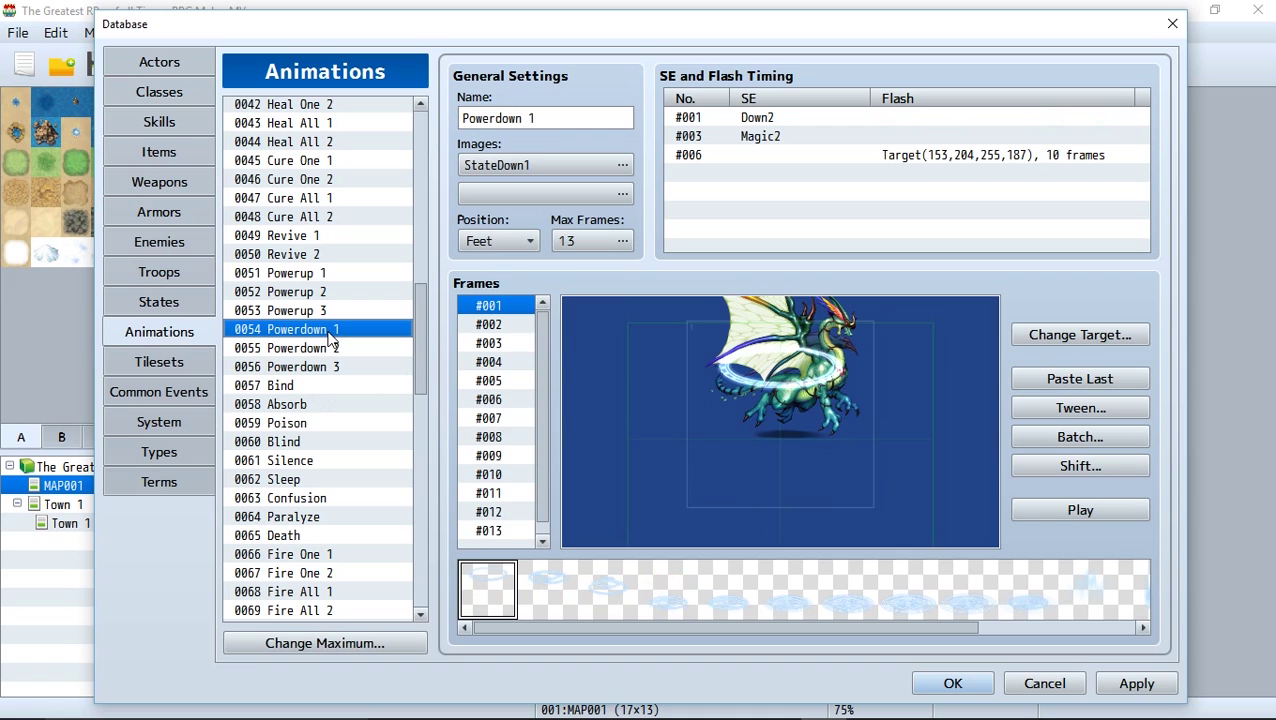
pyautogui.click(1041, 509)
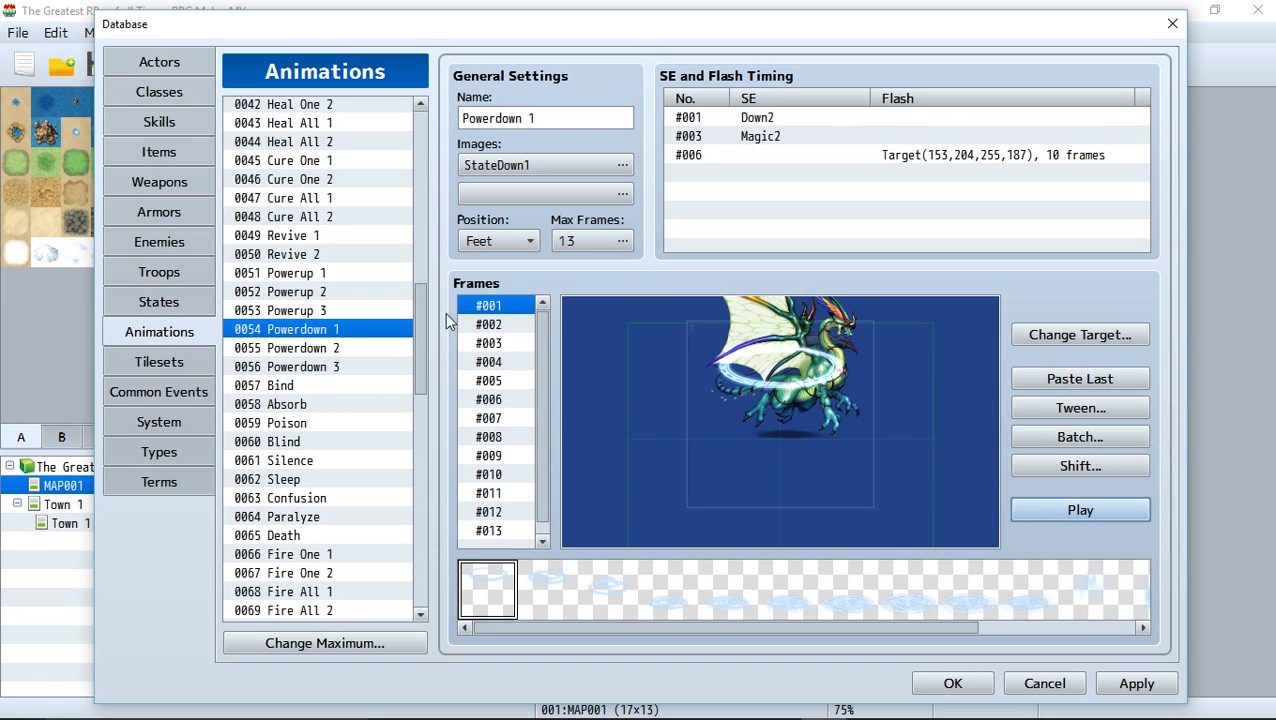
pyautogui.moveTo(418, 320); pyautogui.dragTo(441, 398)
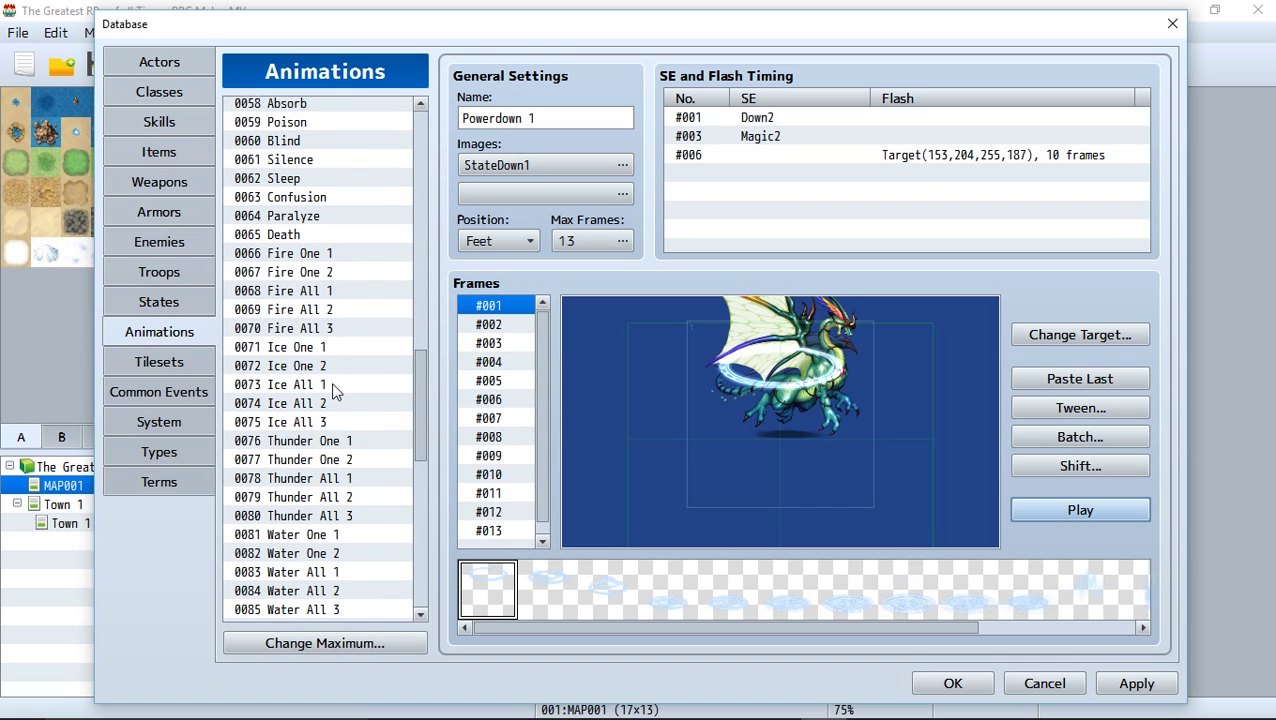
pyautogui.click(343, 386)
pyautogui.click(1043, 515)
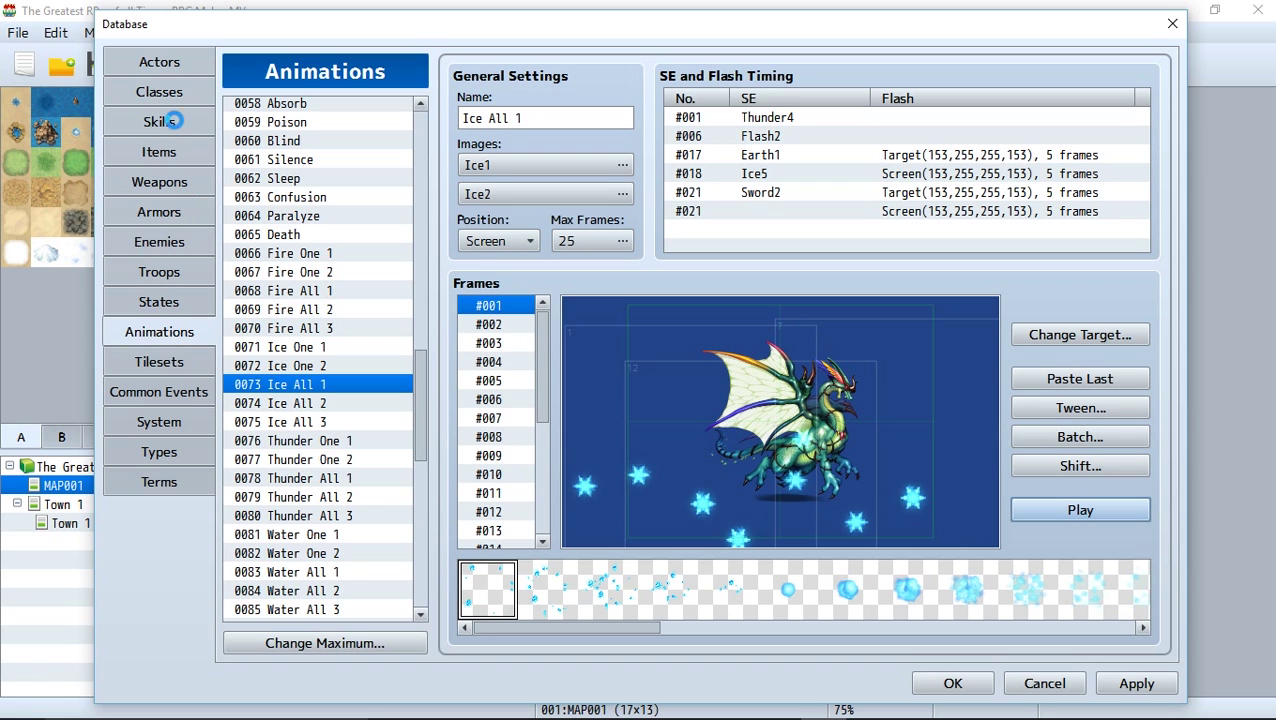
pyautogui.click(173, 121)
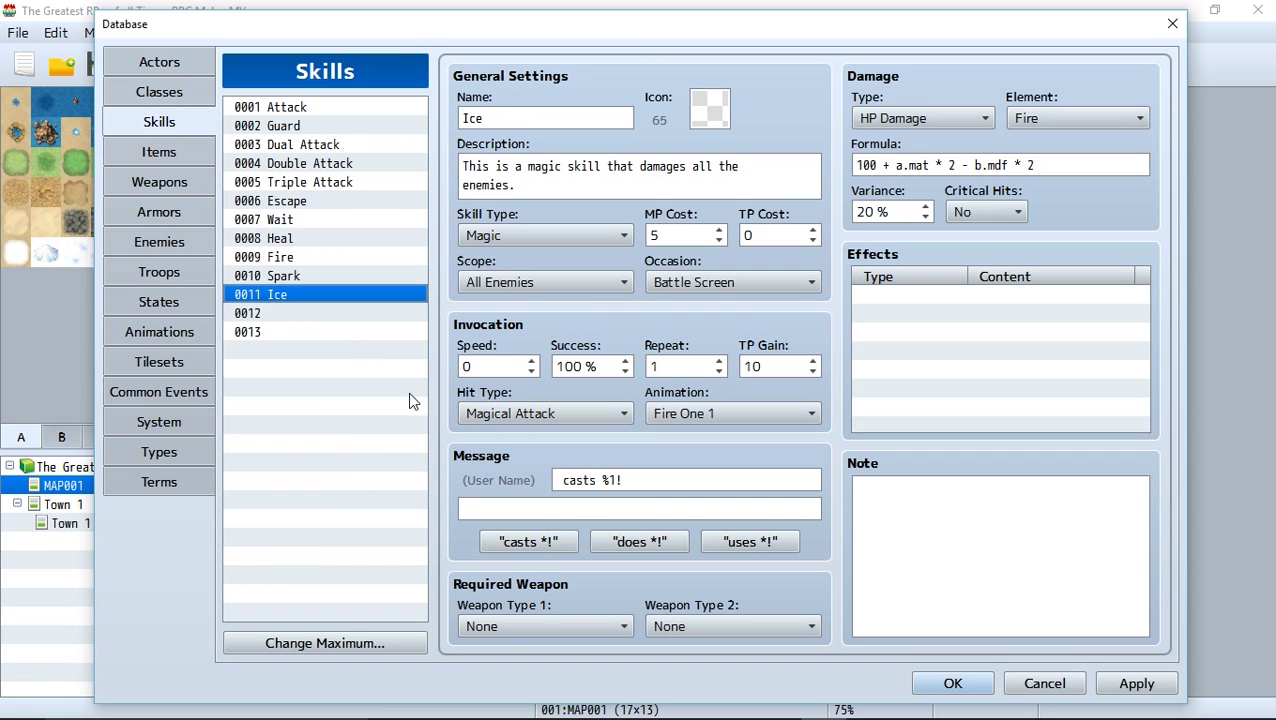
# Step: Change skill 0011 Ice's animation from Fire One 1 to Ice All 1
pyautogui.click(704, 418)
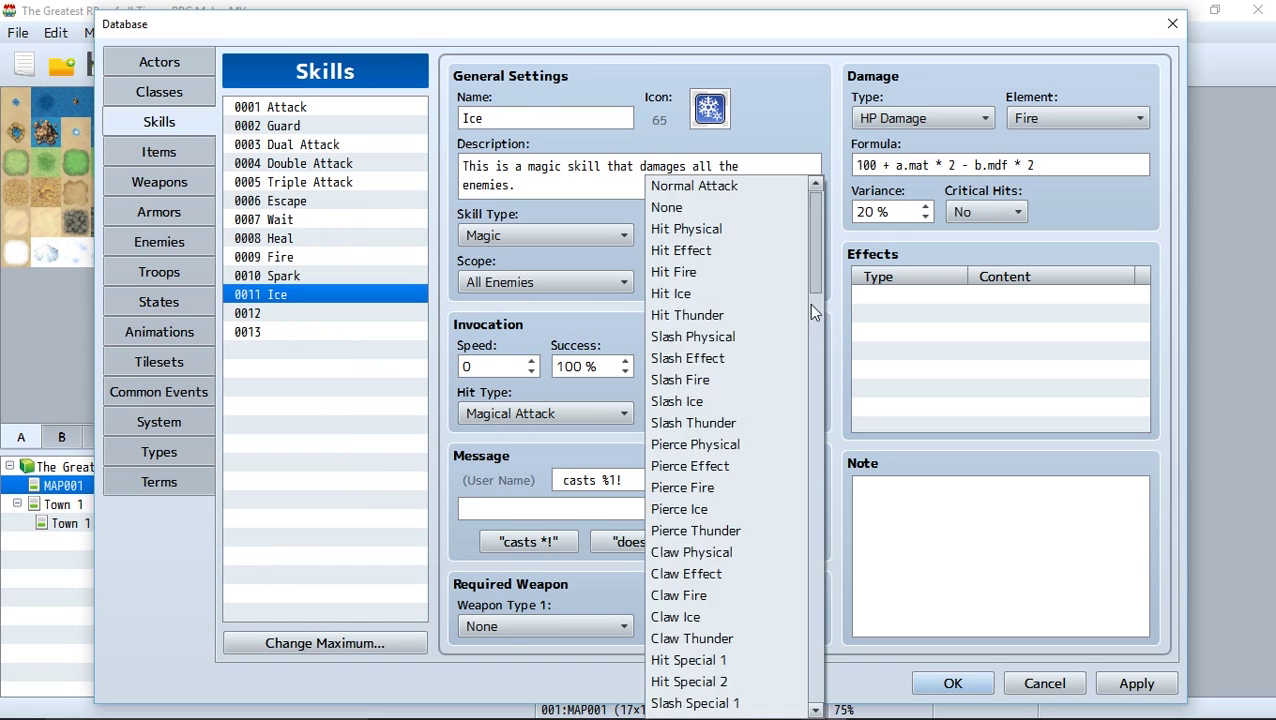
pyautogui.scroll(-2, 810, 310)
pyautogui.scroll(-15, 812, 450)
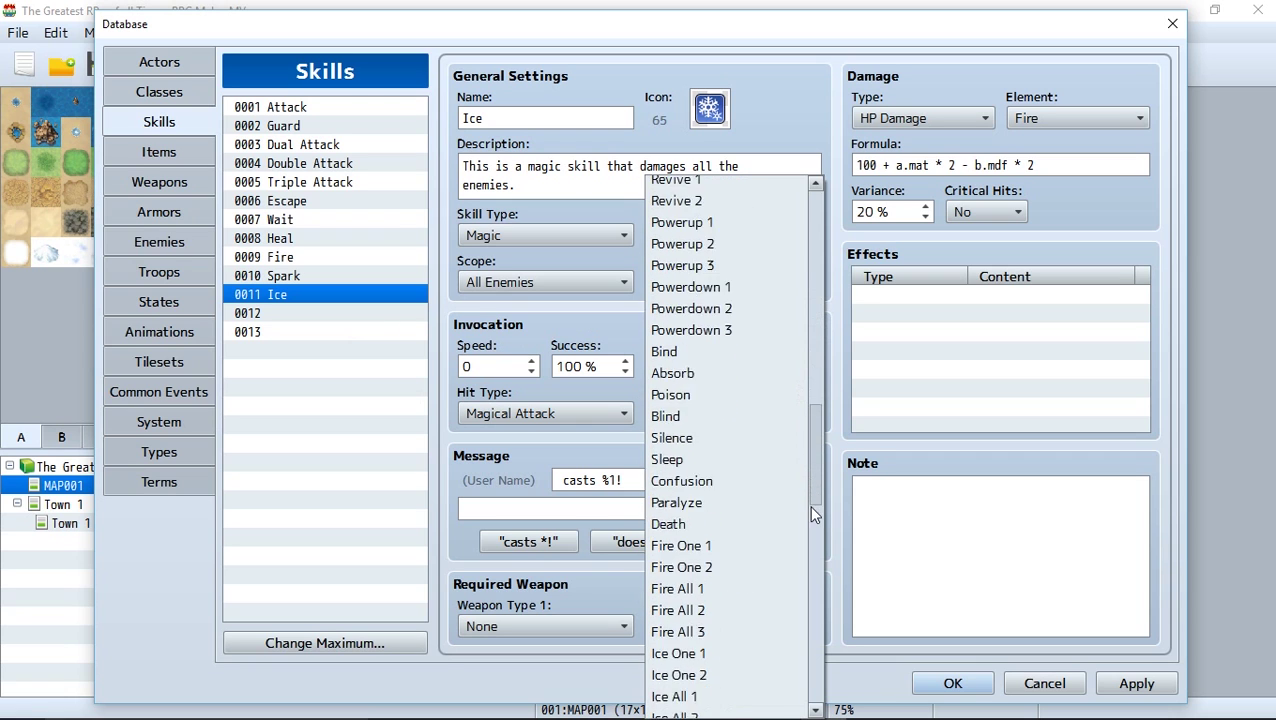
pyautogui.click(820, 552)
pyautogui.click(773, 420)
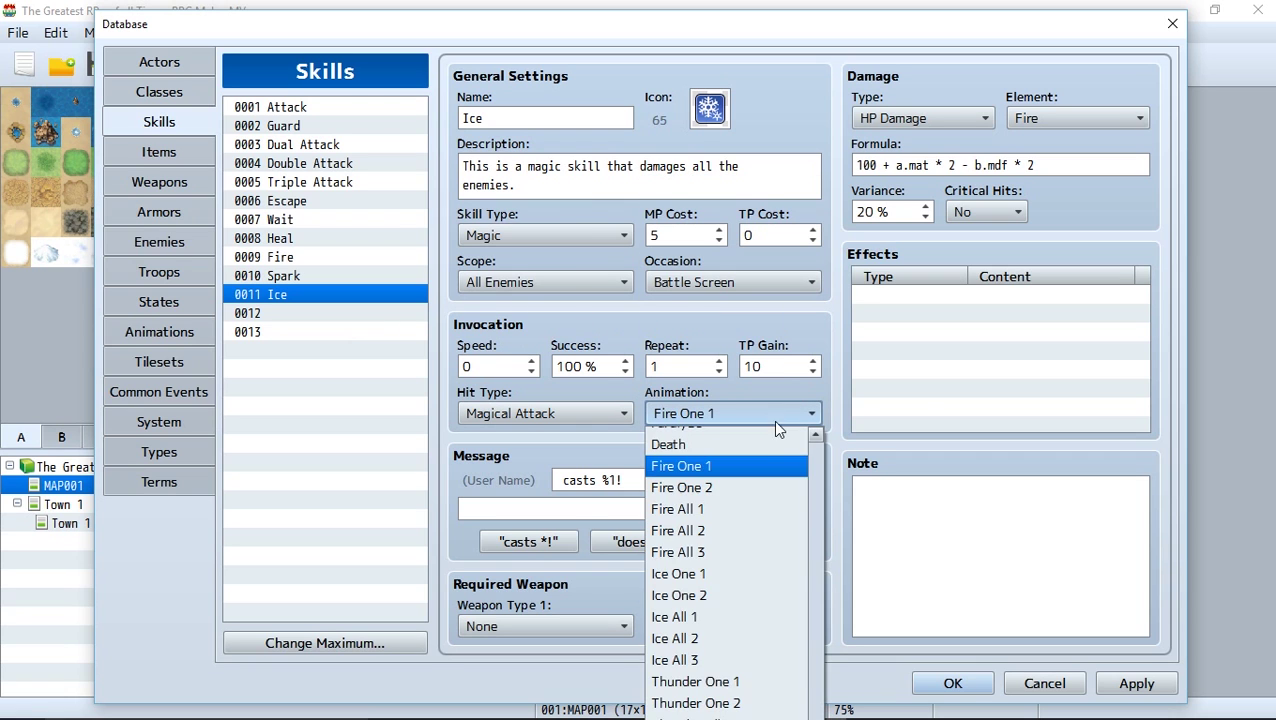
pyautogui.scroll(15, 816, 536)
pyautogui.scroll(-3, 816, 545)
pyautogui.moveTo(818, 552); pyautogui.dragTo(803, 434)
pyautogui.click(803, 413)
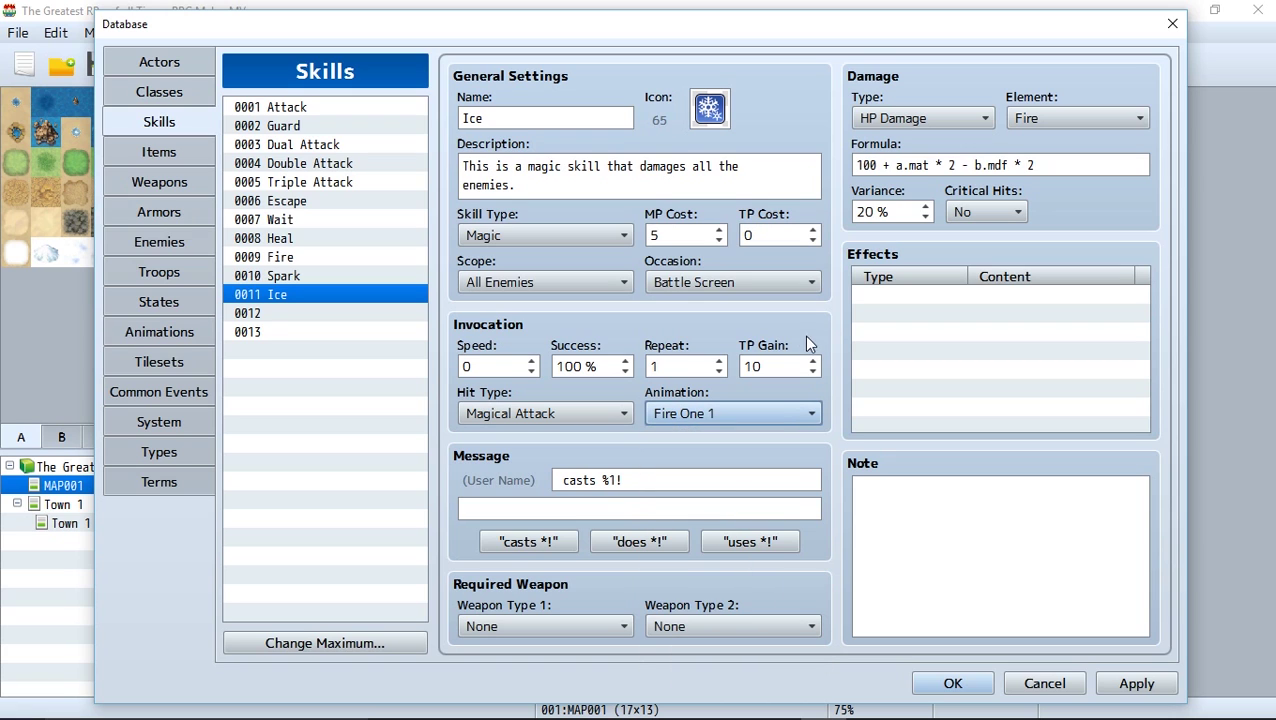
pyautogui.click(773, 416)
pyautogui.scroll(-11, 740, 545)
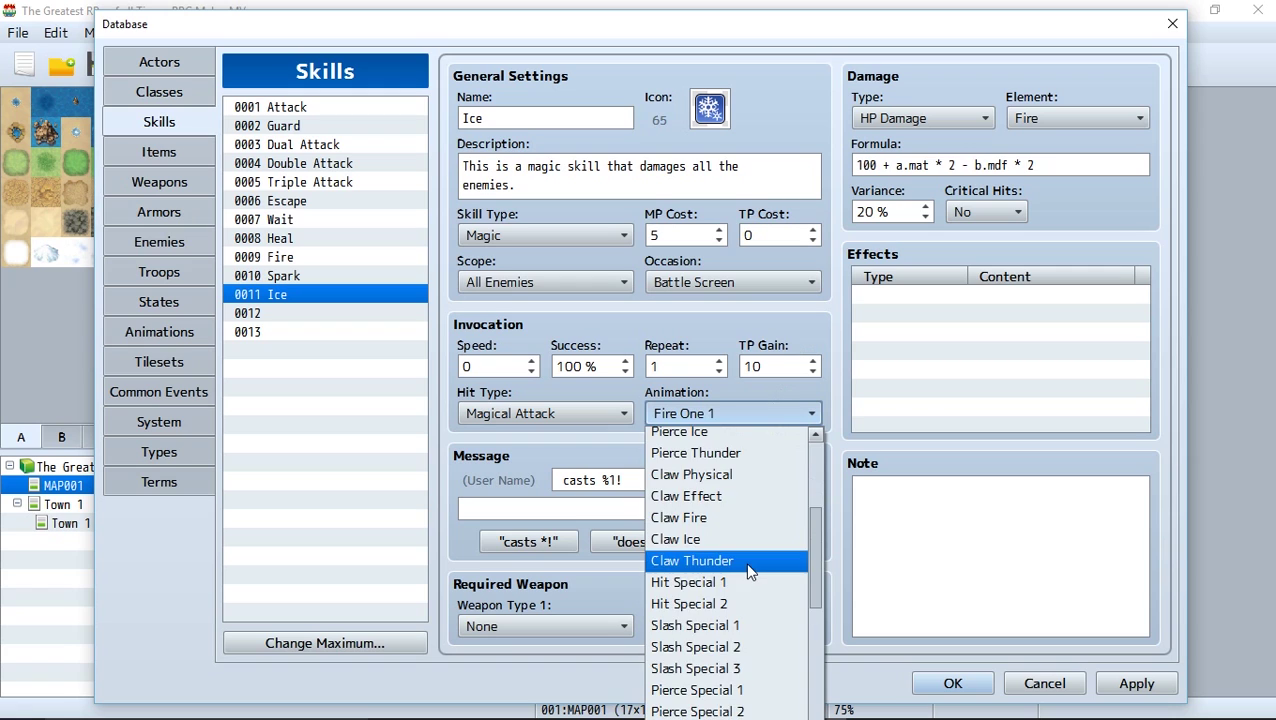
pyautogui.scroll(-10, 735, 590)
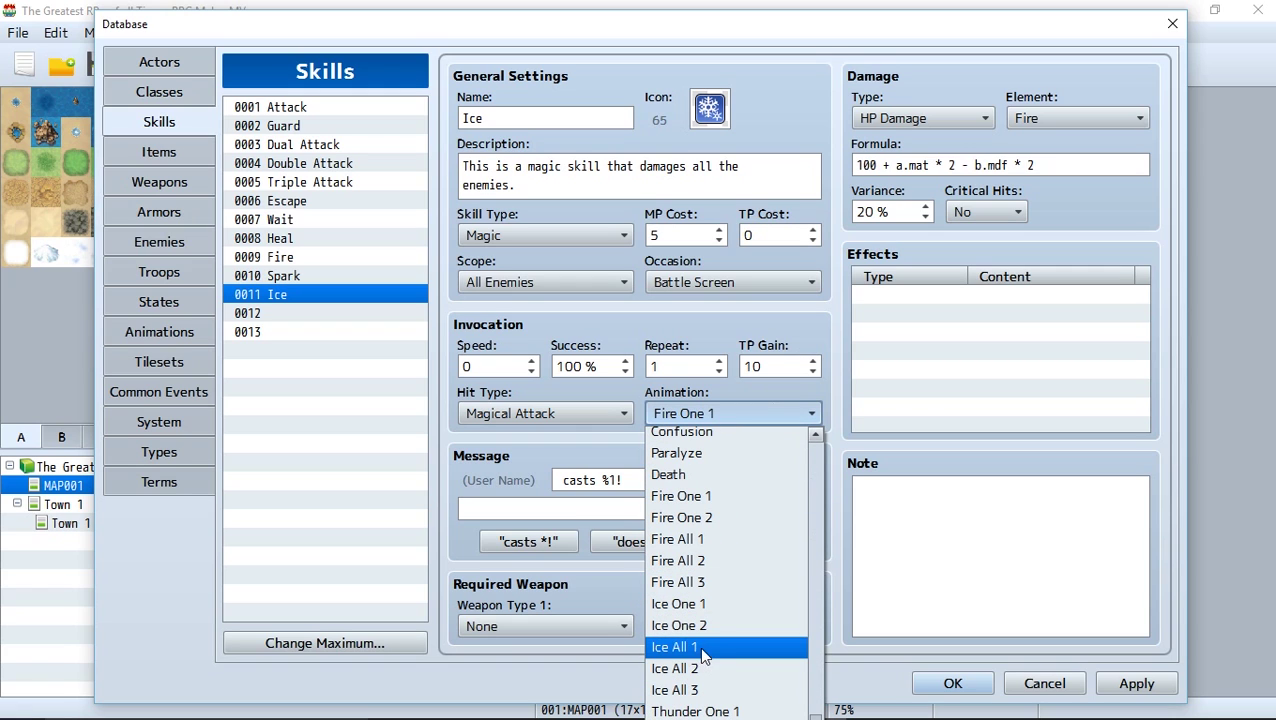
pyautogui.click(706, 648)
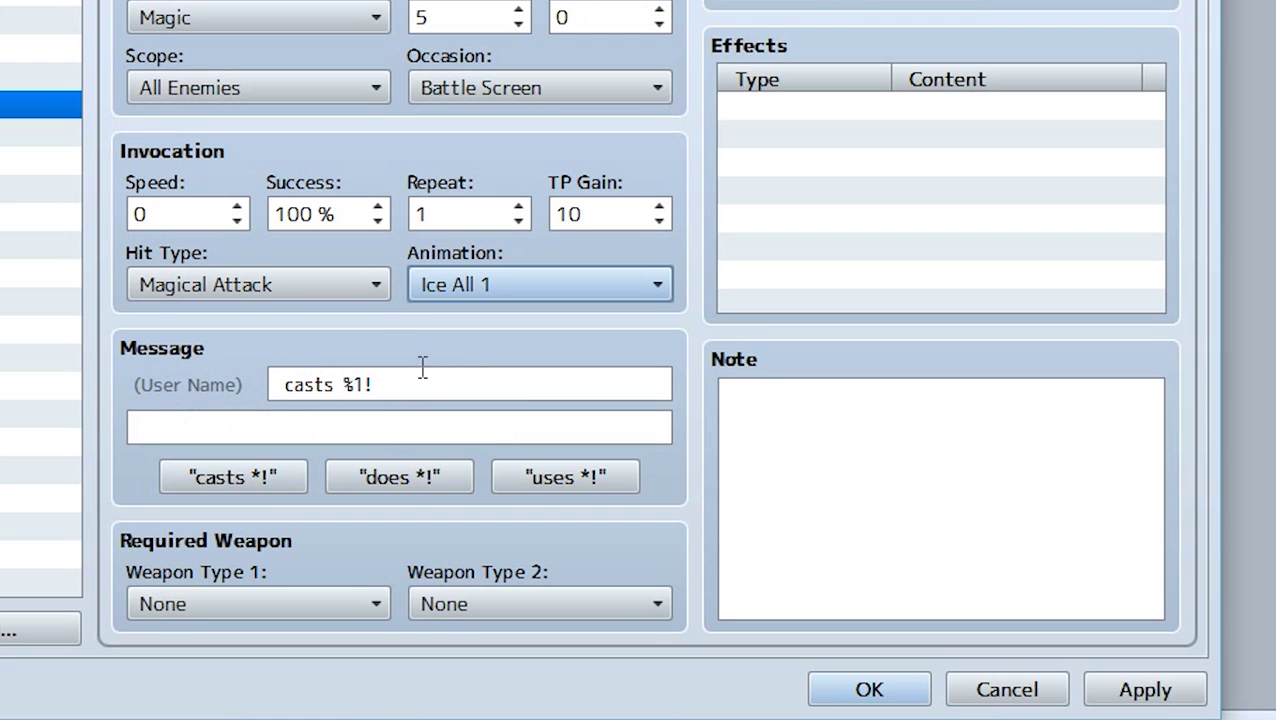
# Step: Change the first use message to read 'does the skill of %1!'
pyautogui.click(420, 484)
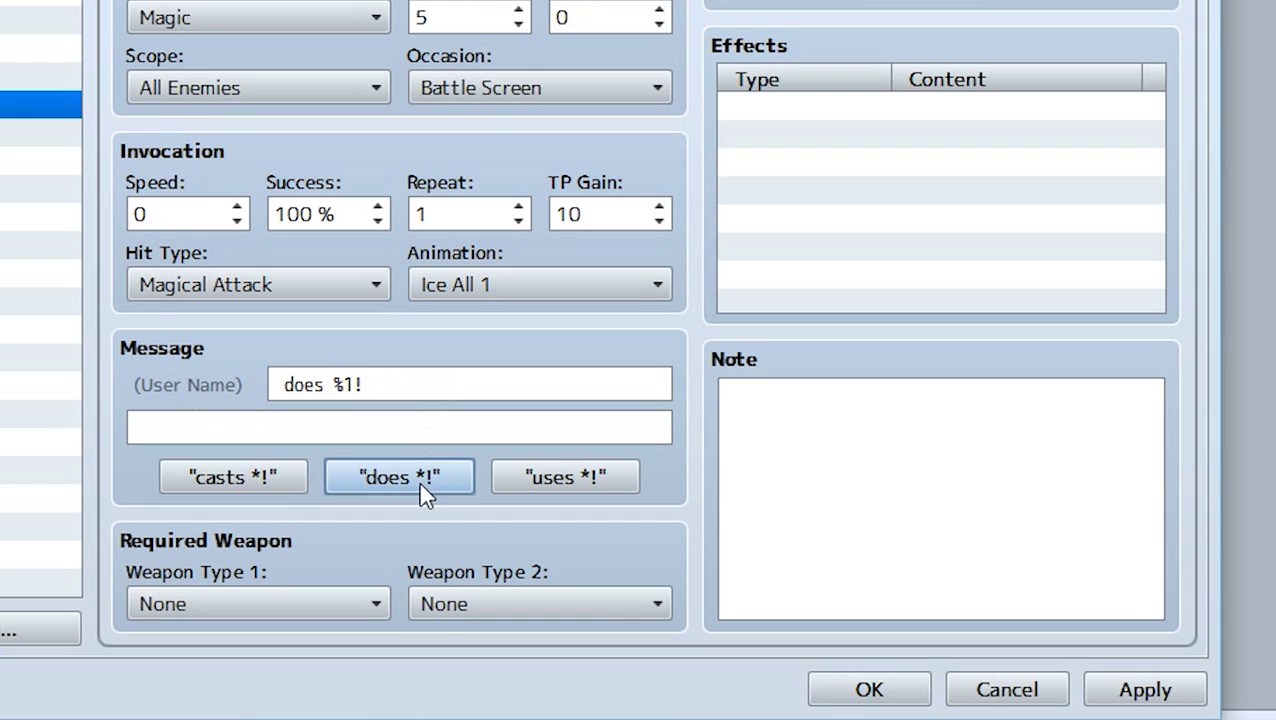
pyautogui.click(548, 487)
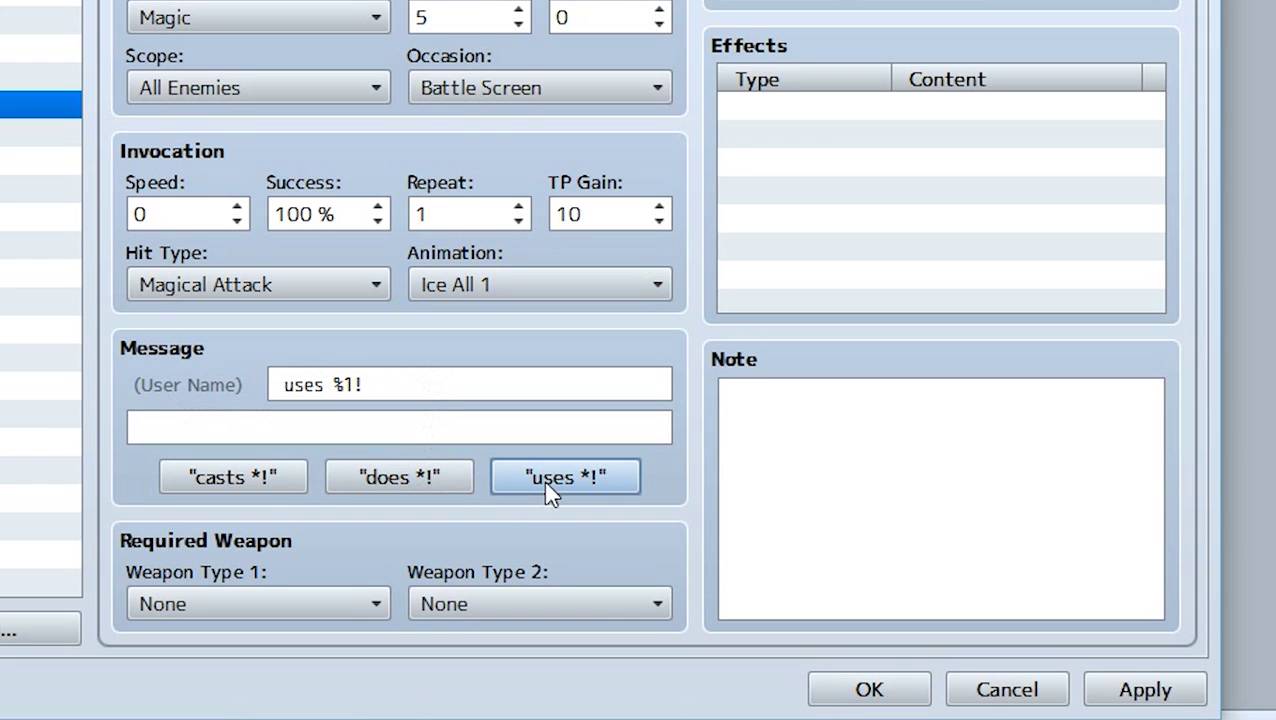
pyautogui.doubleClick(302, 390)
pyautogui.write('does the s')
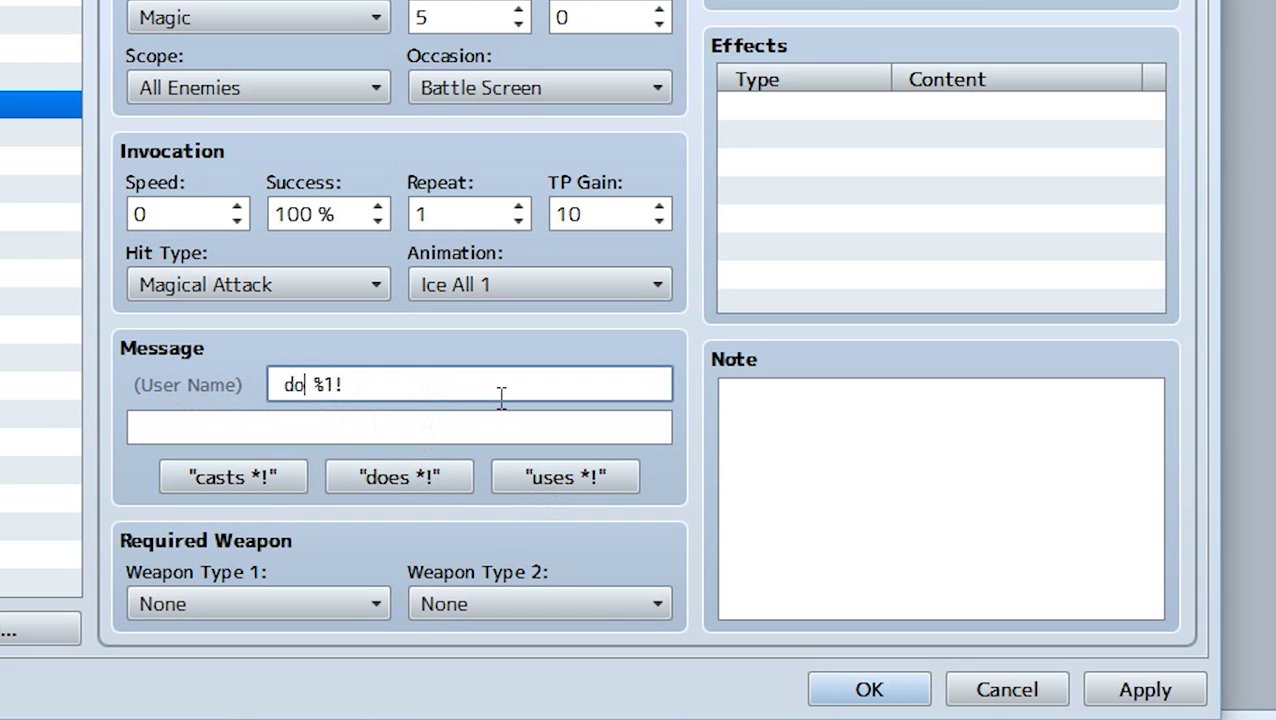
pyautogui.write('kill of')
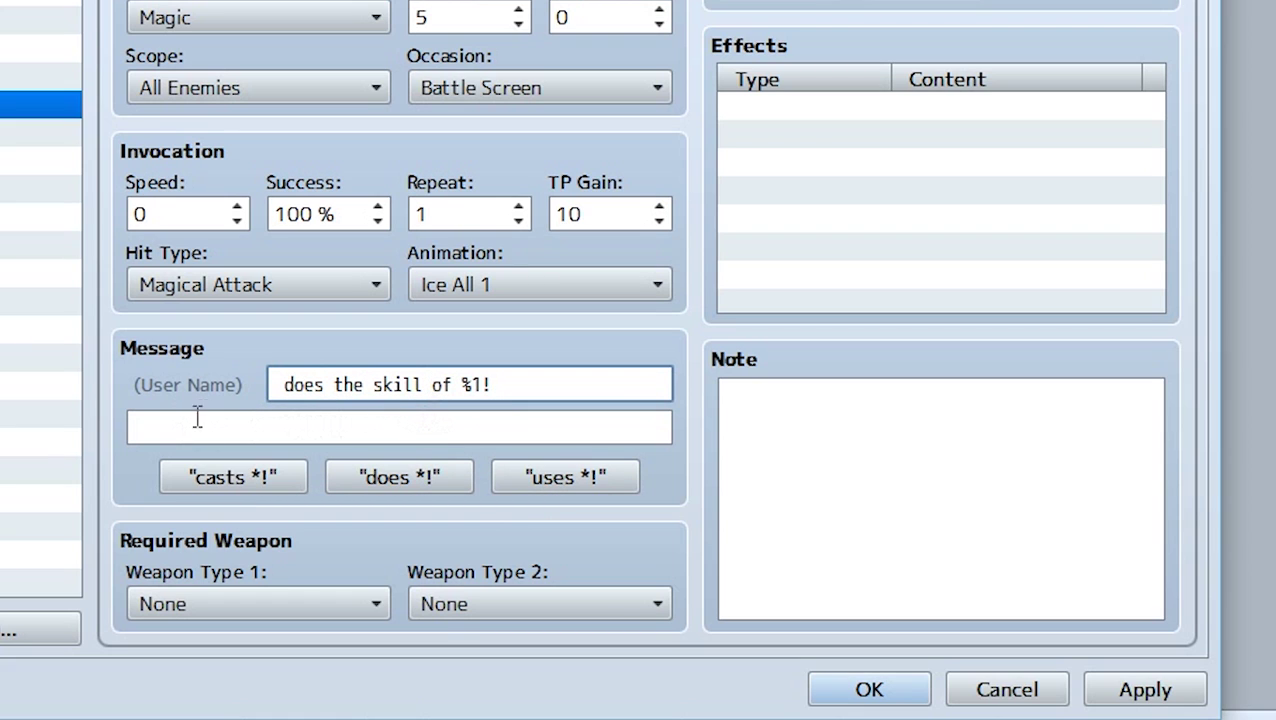
# Step: Add the message 'THere was an Ice attack storm thingy used' and require a Gun
pyautogui.click(245, 428)
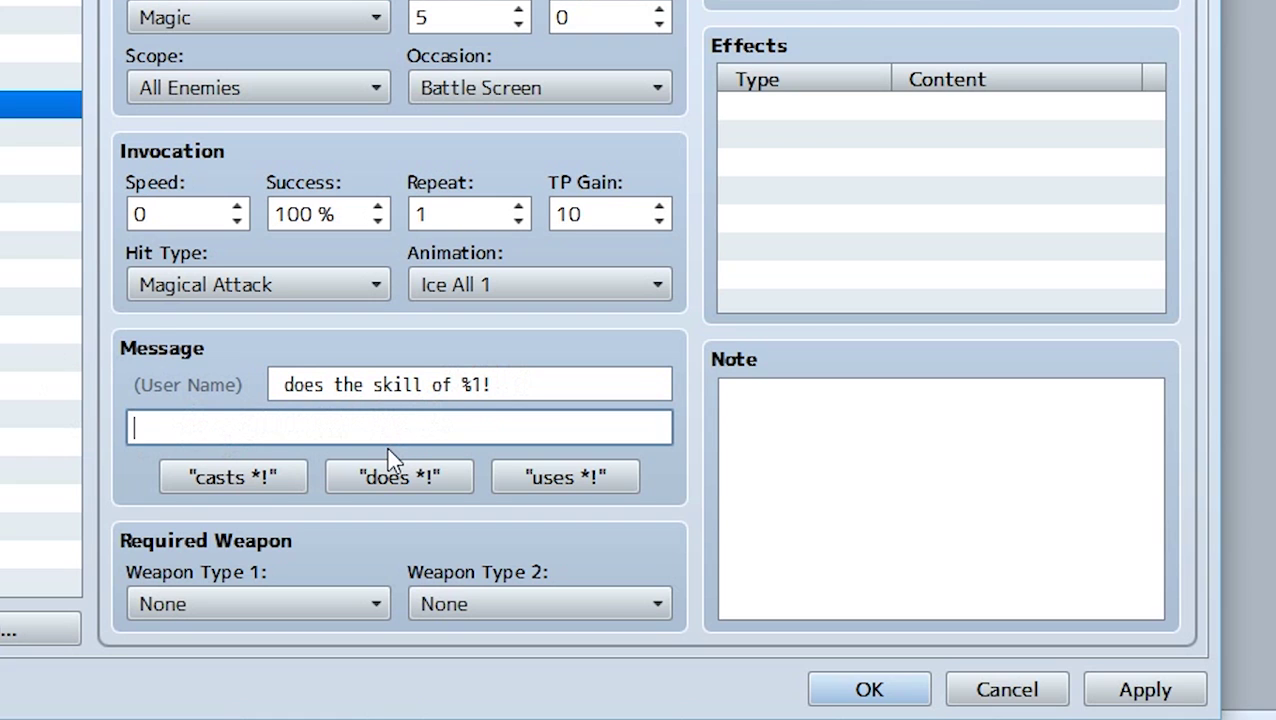
pyautogui.write('THere was an')
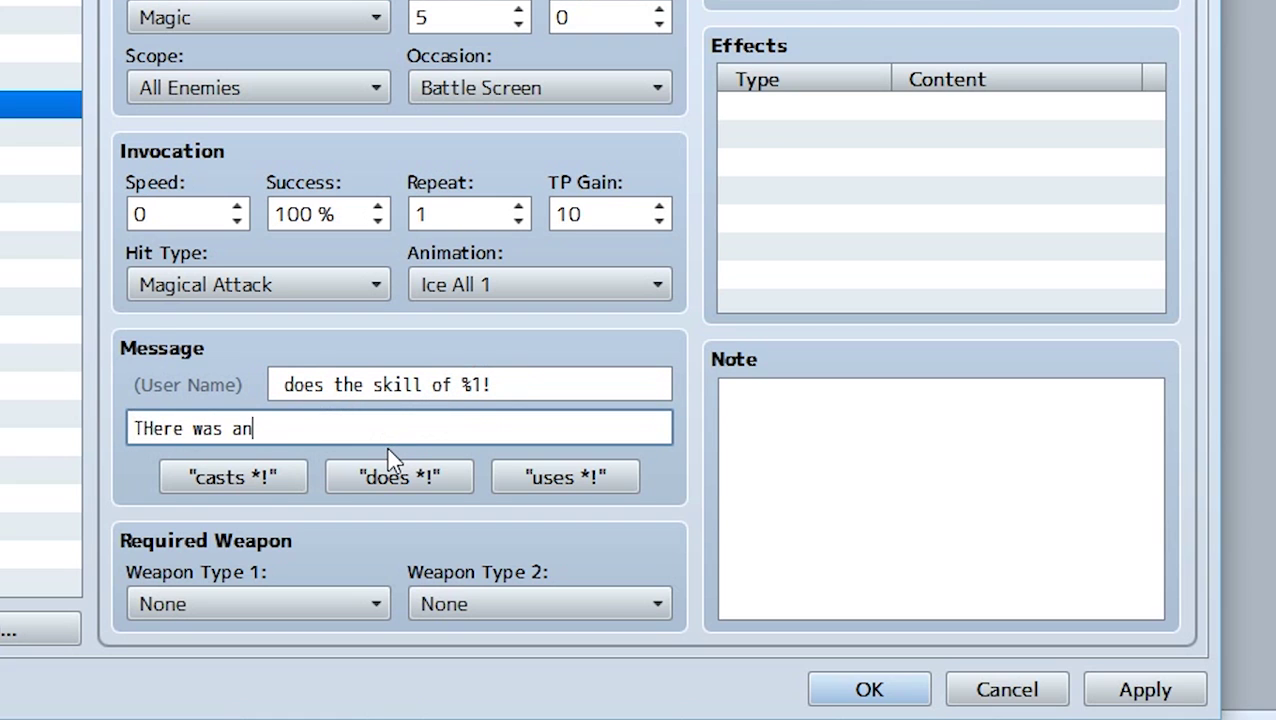
pyautogui.write(' Ice attack ')
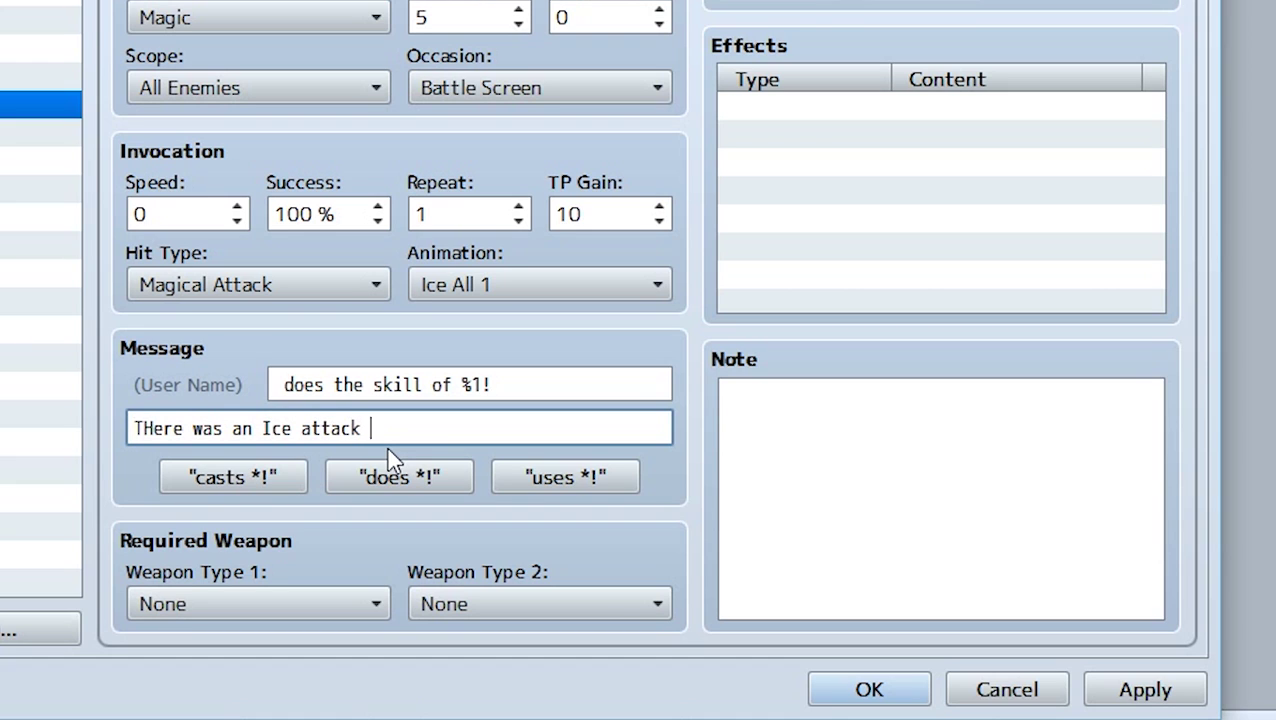
pyautogui.write('storm thingy used')
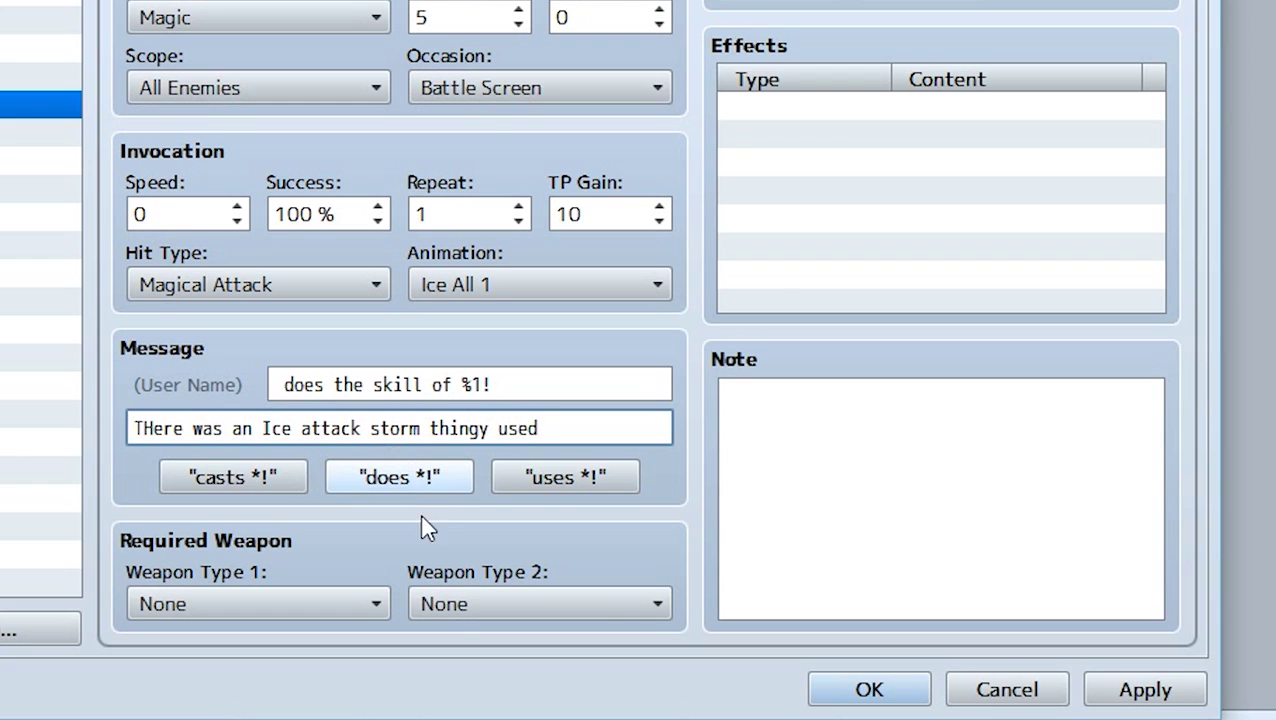
pyautogui.click(263, 594)
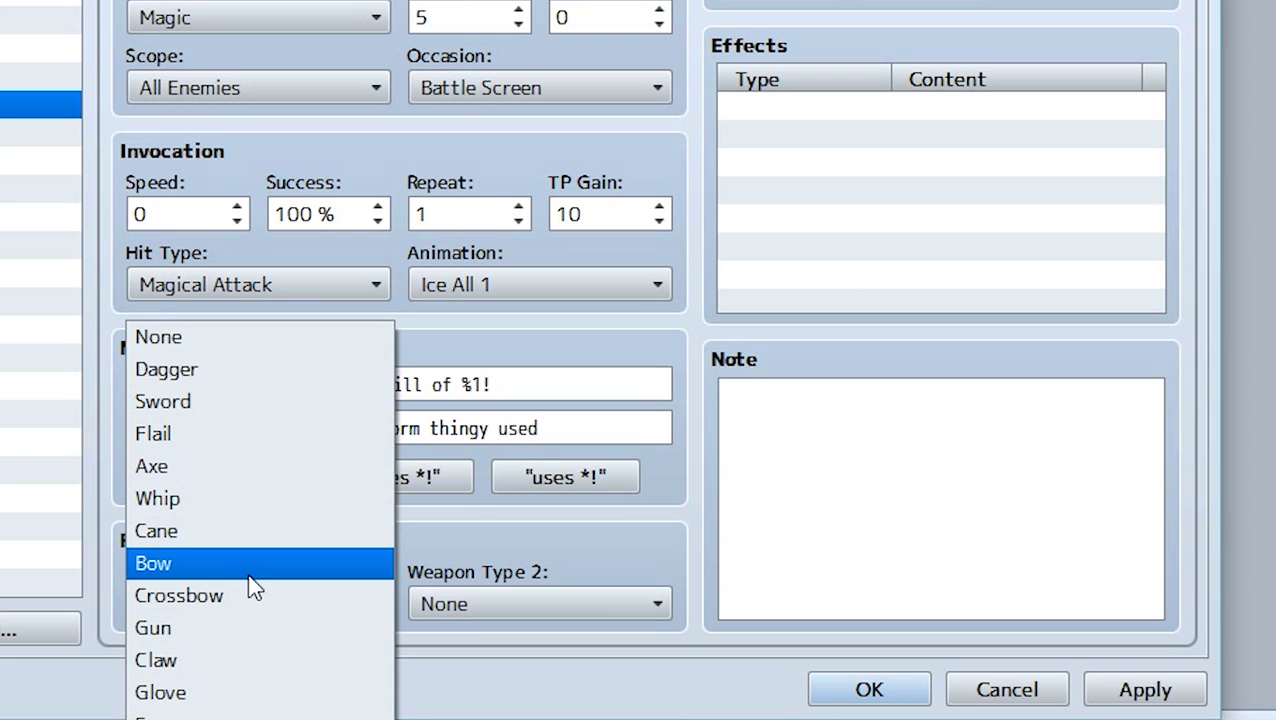
pyautogui.click(226, 630)
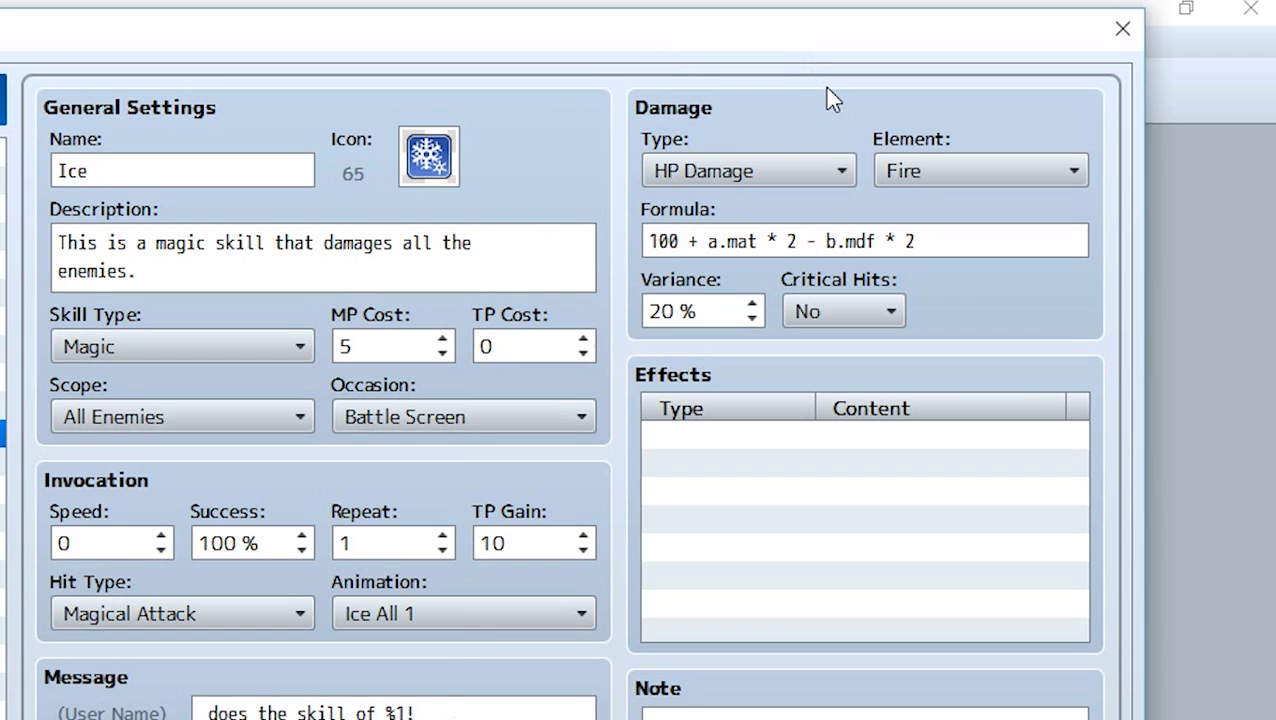
# Step: Keep HP Damage and set the damage formula to a.level + a.mat - b.mdf + 10
pyautogui.click(789, 177)
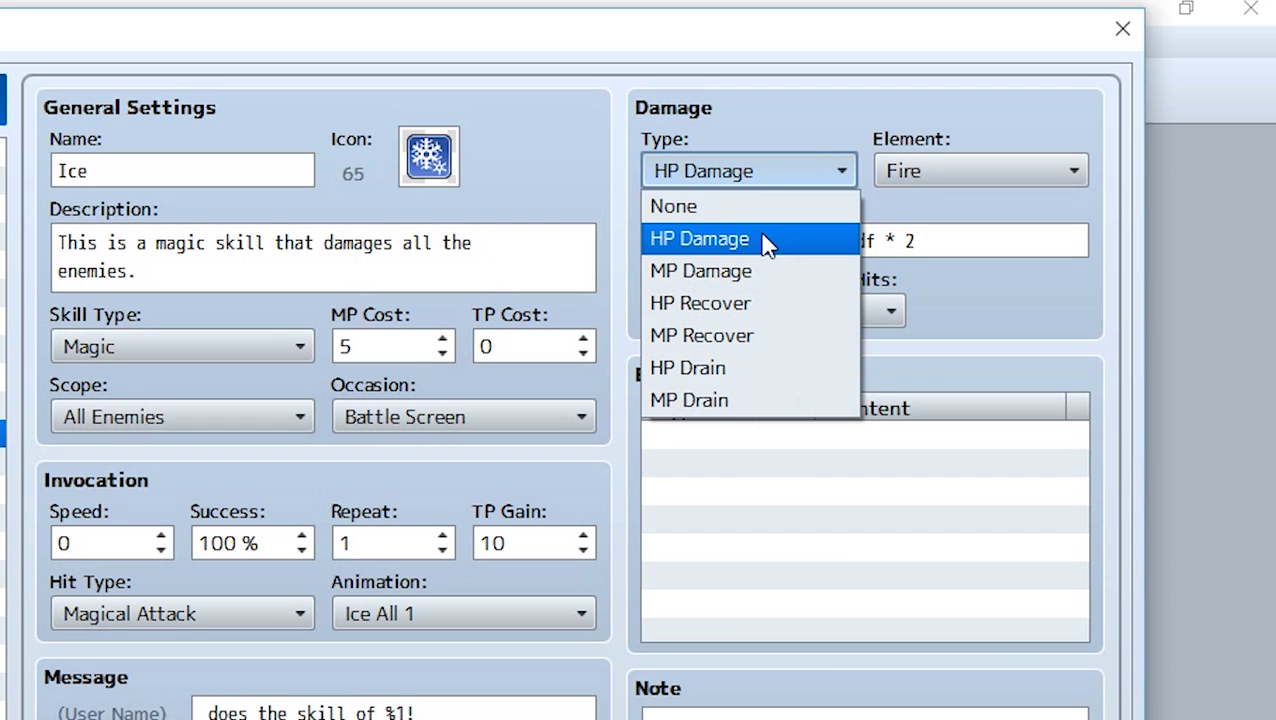
pyautogui.click(795, 238)
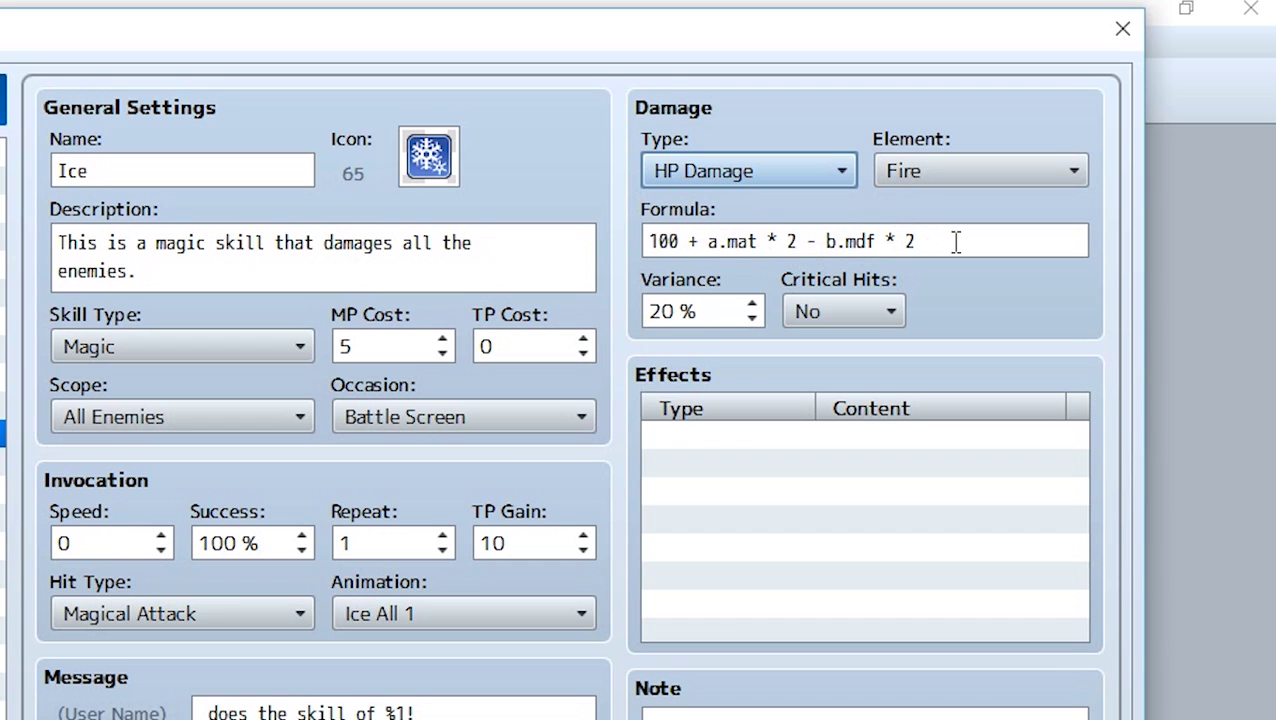
pyautogui.moveTo(950, 242)
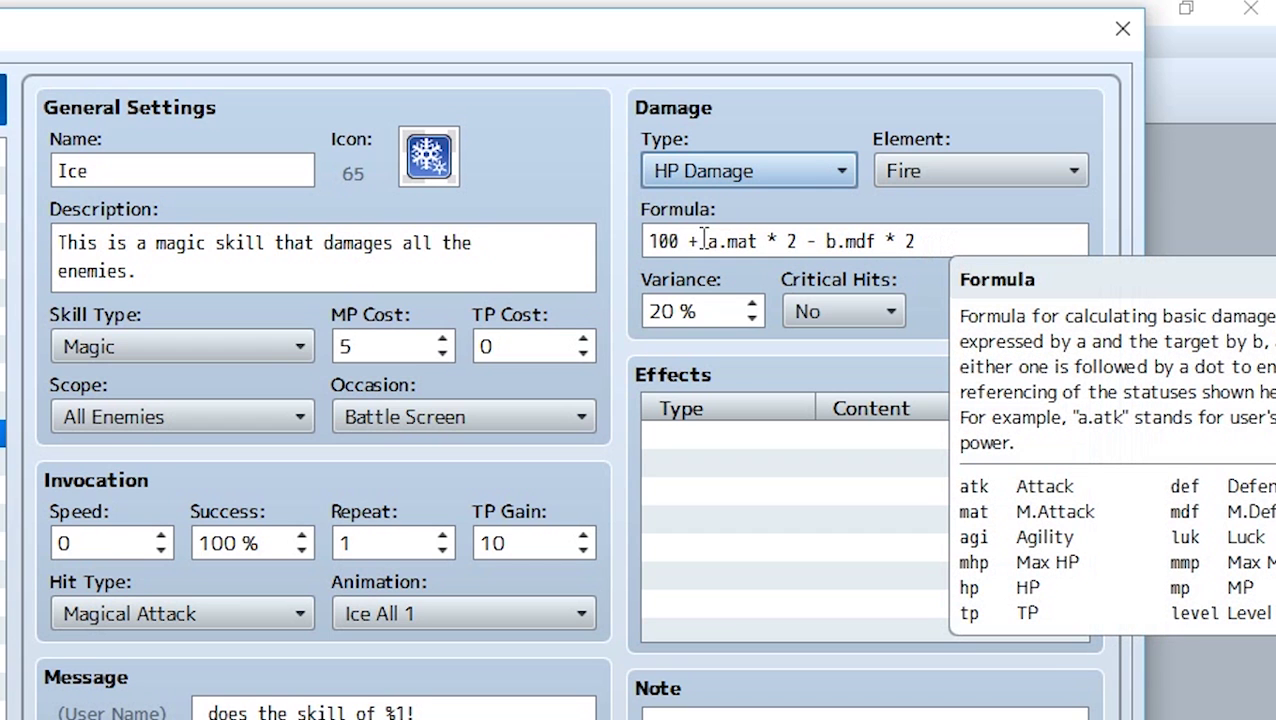
pyautogui.tripleClick(961, 236)
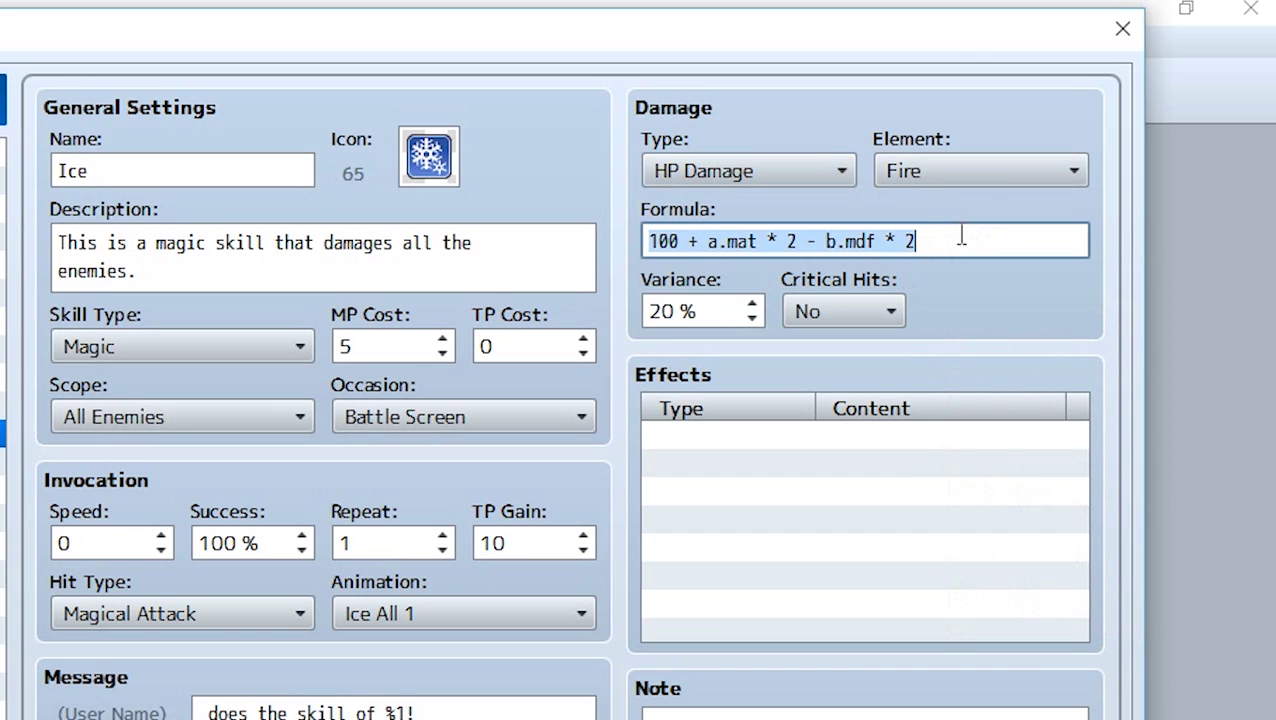
pyautogui.write('a')
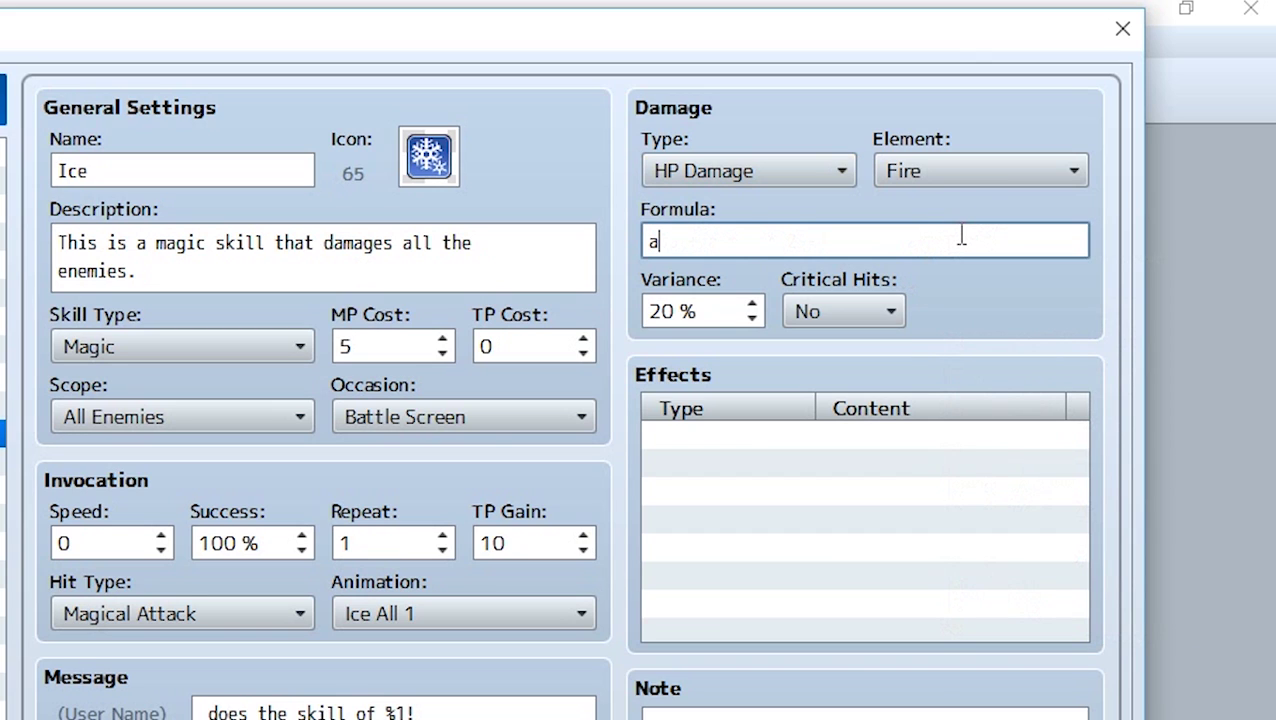
pyautogui.press('BackSpace')
pyautogui.write('b')
pyautogui.press('BackSpace')
pyautogui.write('a.atk')
pyautogui.press('BackSpace')
pyautogui.press('BackSpace')
pyautogui.press('BackSpace')
pyautogui.press('BackSpace')
pyautogui.press('BackSpace')
pyautogui.write('b.mdf')
pyautogui.press('BackSpace')
pyautogui.press('BackSpace')
pyautogui.press('BackSpace')
pyautogui.press('BackSpace')
pyautogui.press('BackSpace')
pyautogui.moveTo(697, 242)
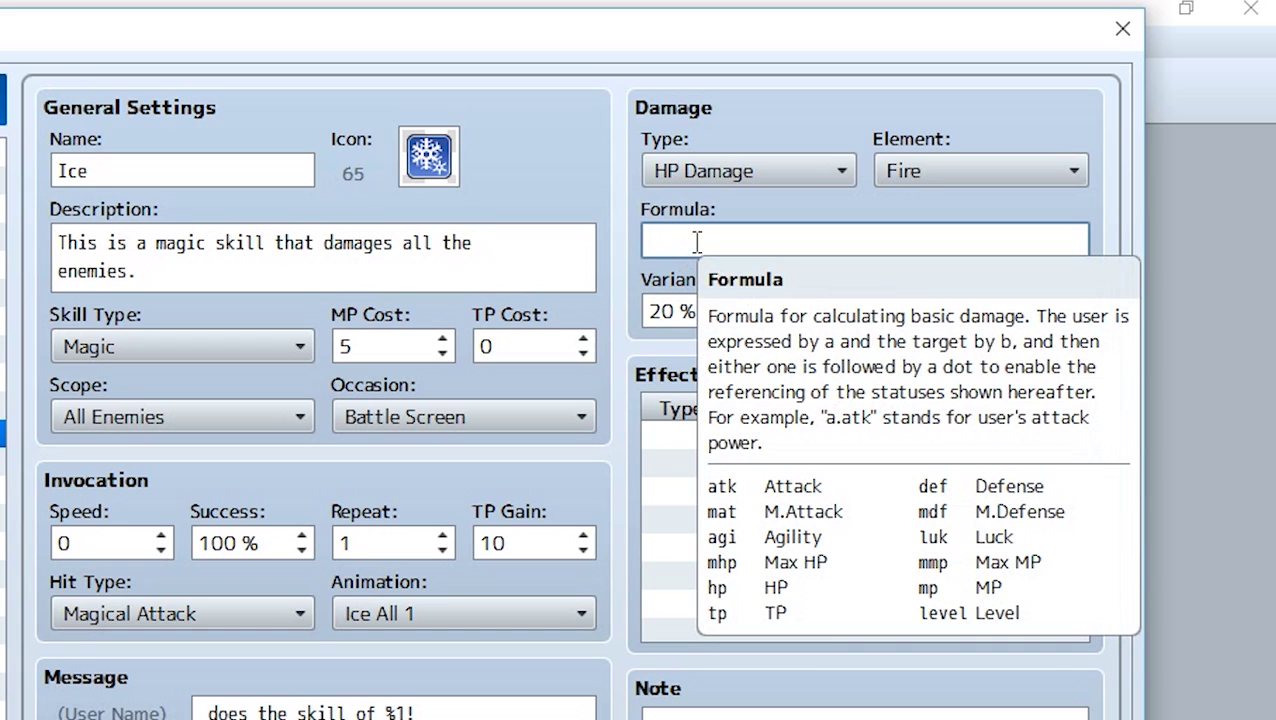
pyautogui.write('a.le')
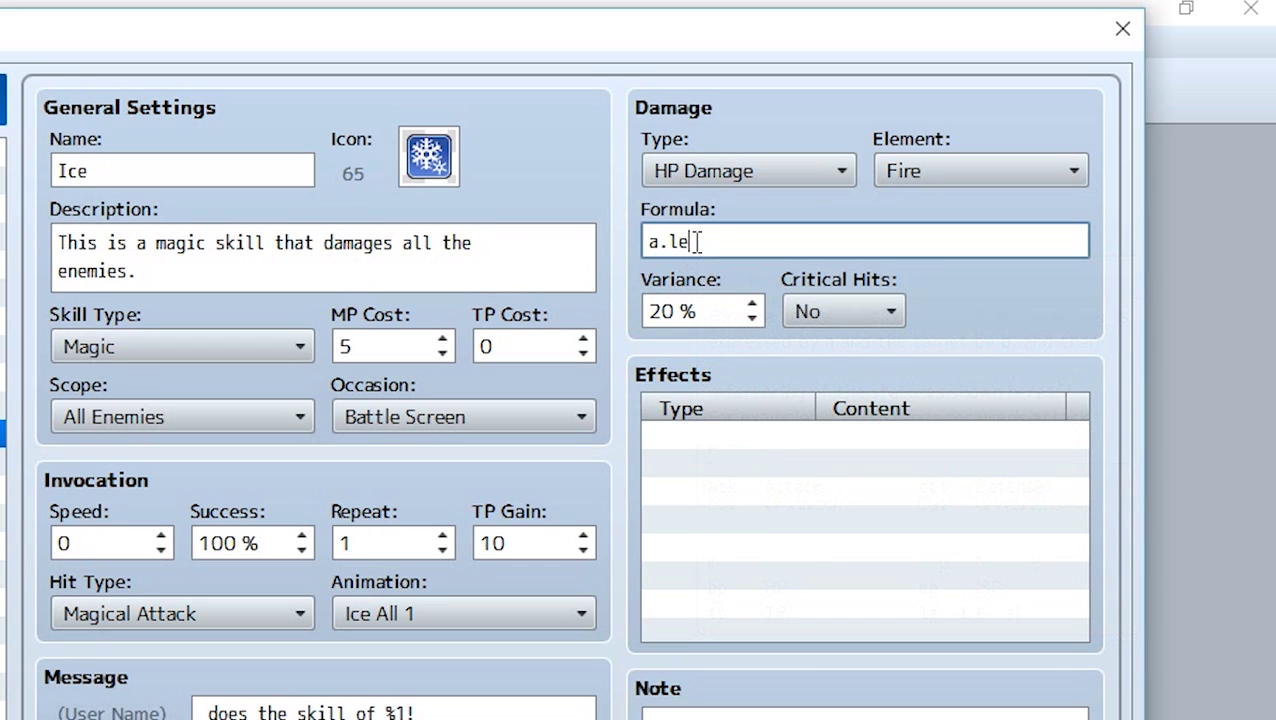
pyautogui.write('vel + a.mat - ')
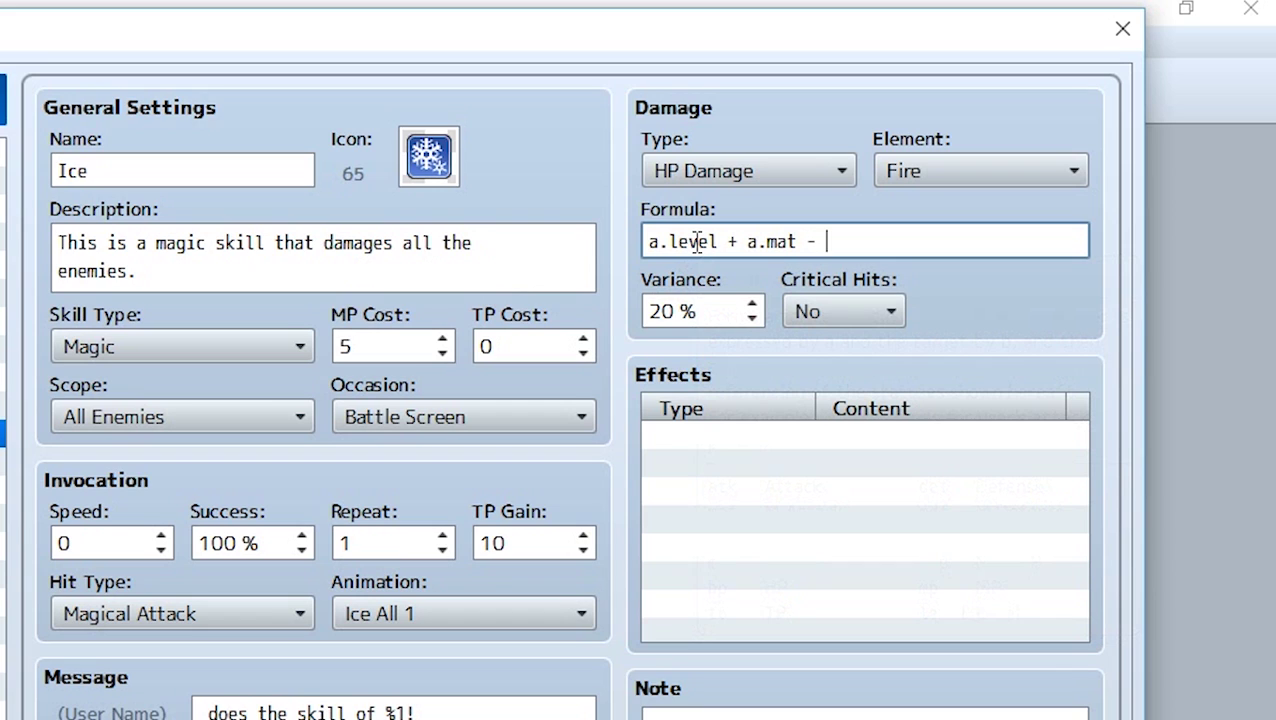
pyautogui.write('b.mdf + 10')
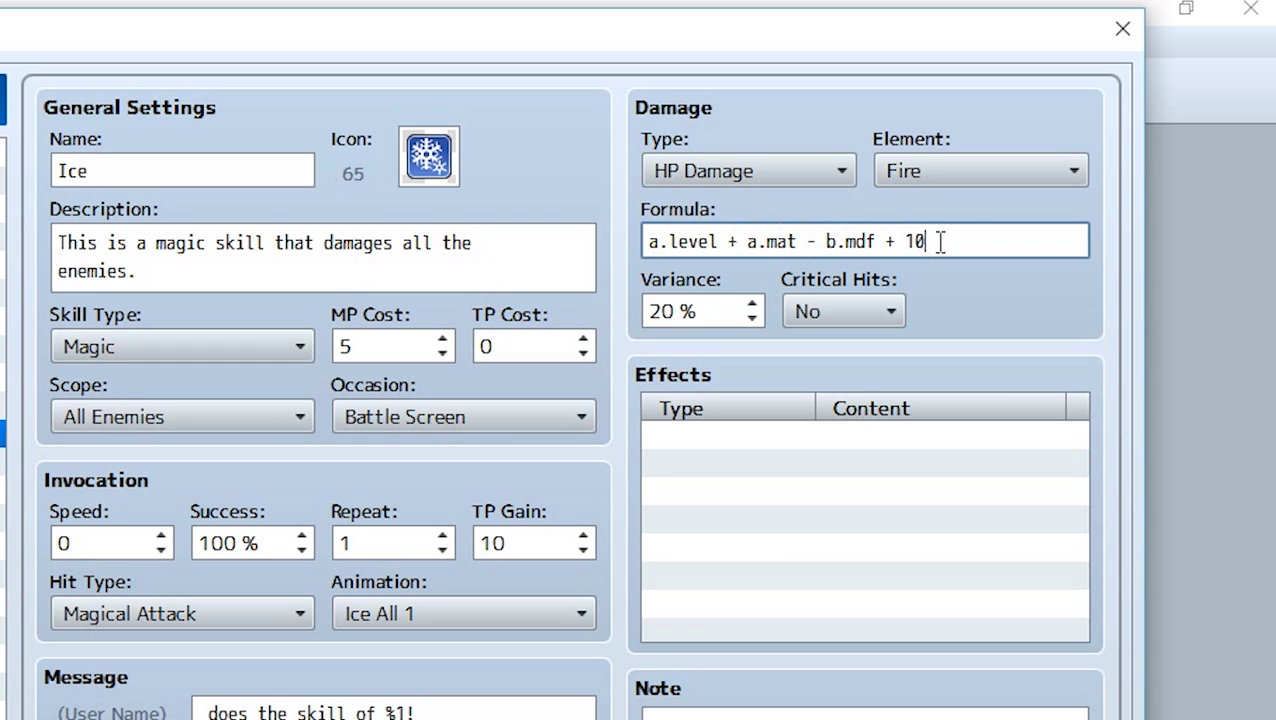
pyautogui.click(940, 178)
# Step: Set the element to Ice and Critical Hits to Yes, keeping variance at 20%
pyautogui.click(962, 338)
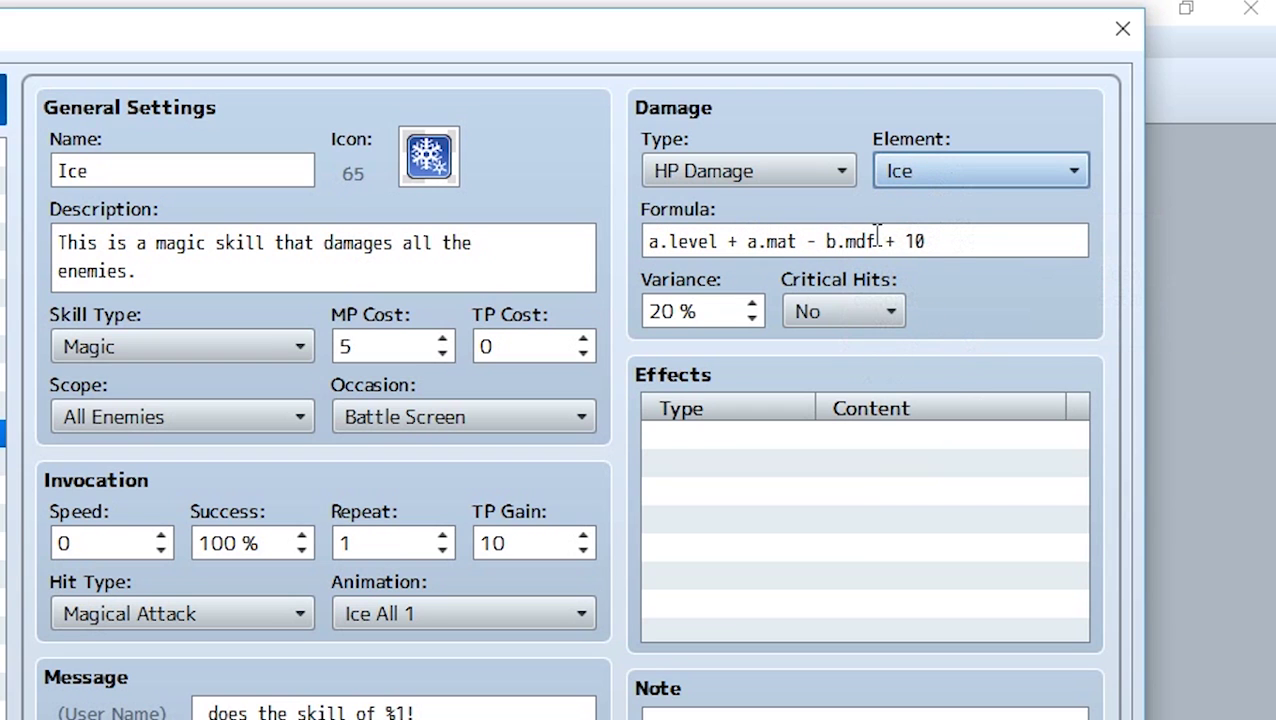
pyautogui.doubleClick(683, 312)
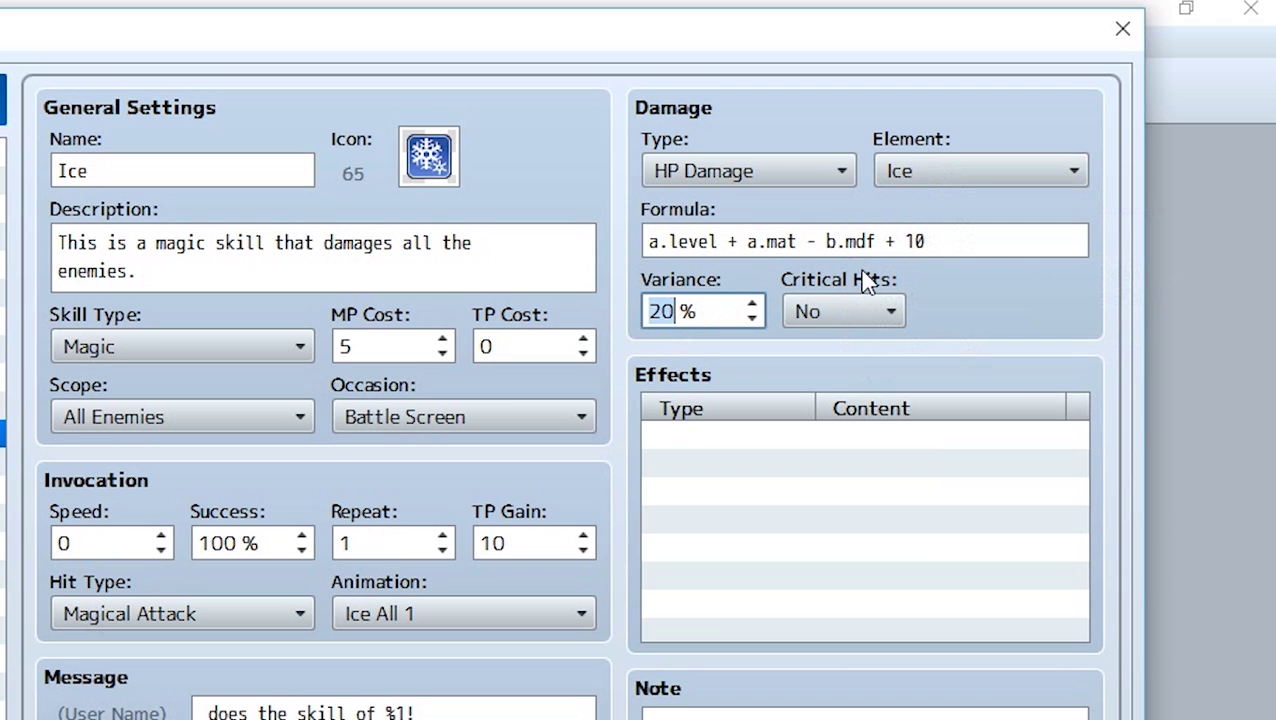
pyautogui.moveTo(866, 283)
pyautogui.click(848, 318)
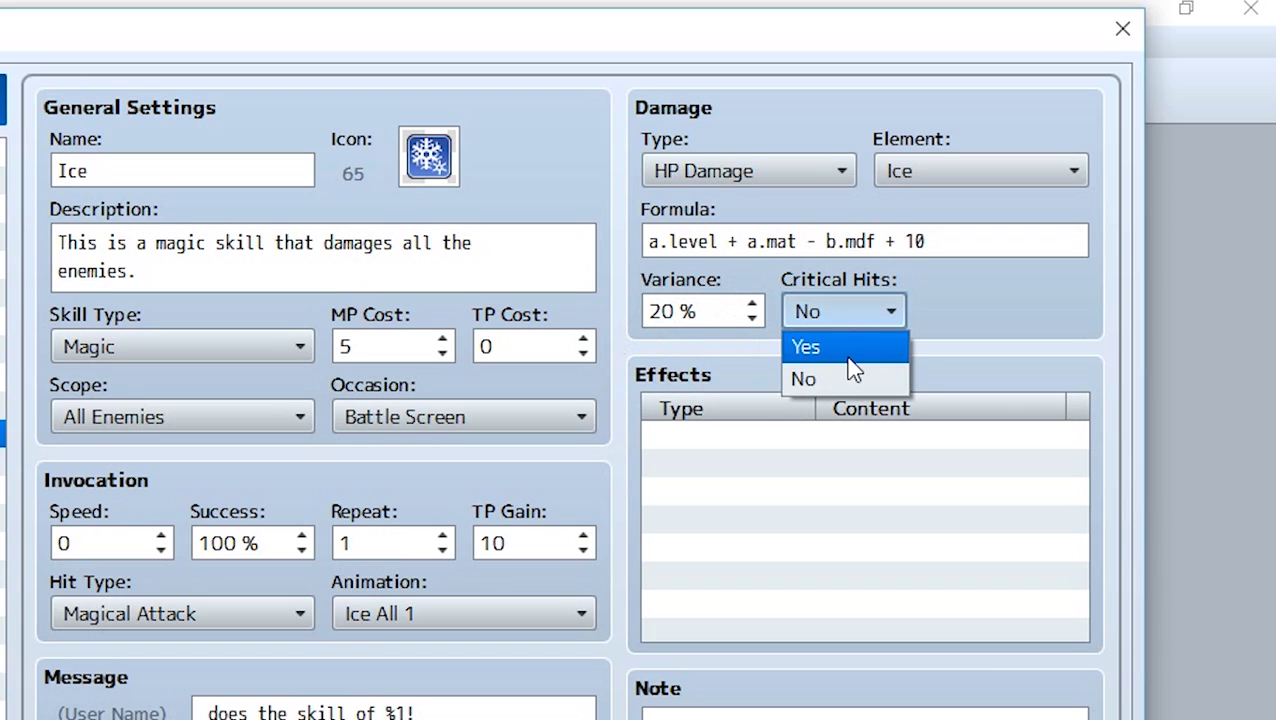
pyautogui.click(848, 350)
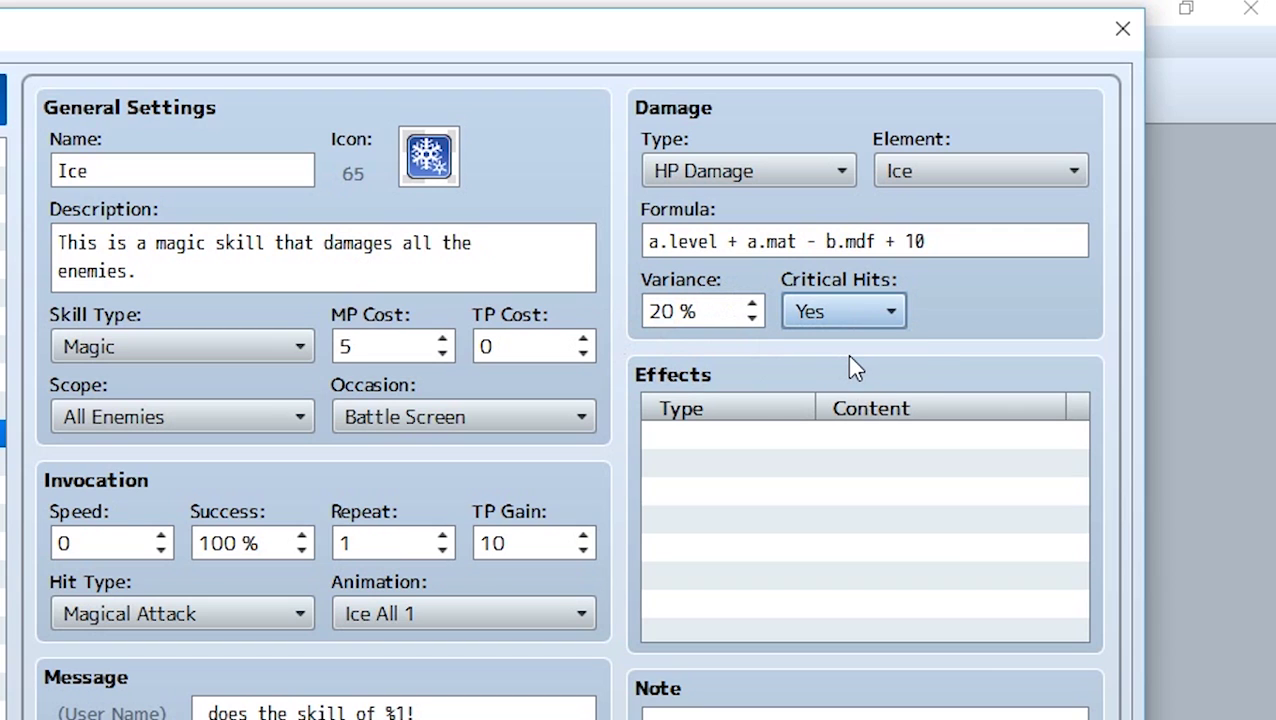
pyautogui.click(811, 490)
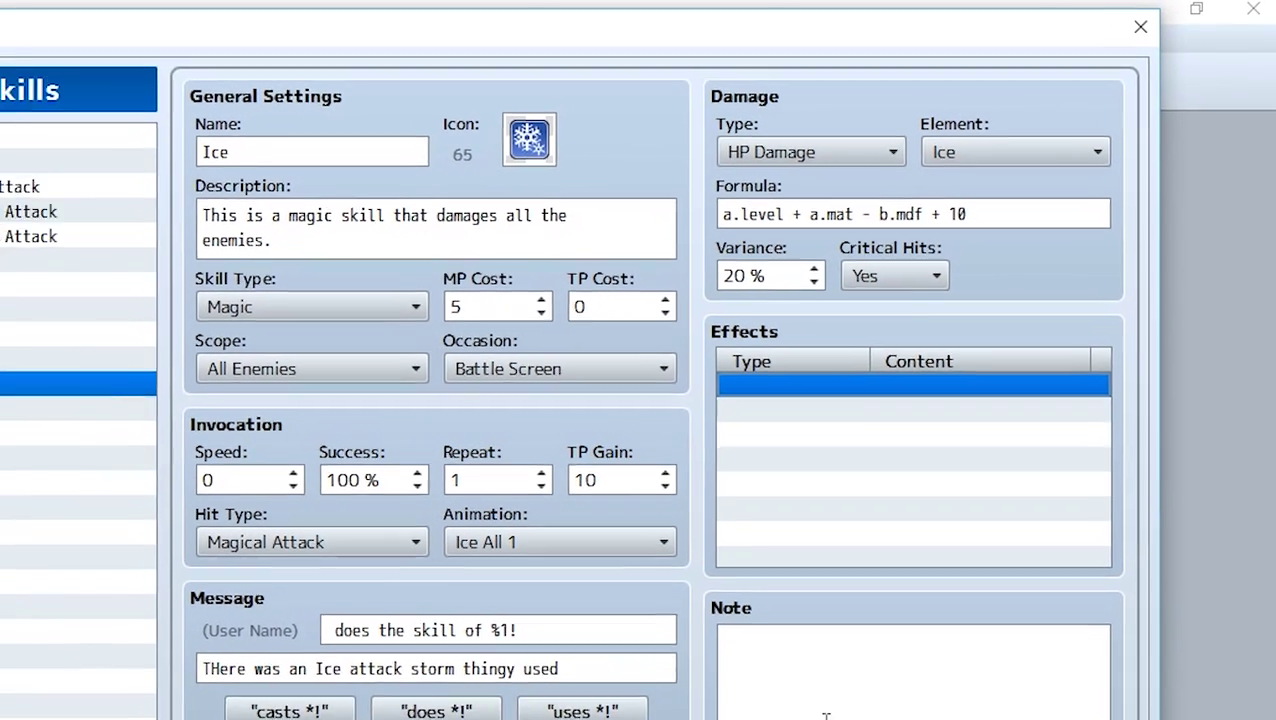
pyautogui.click(826, 714)
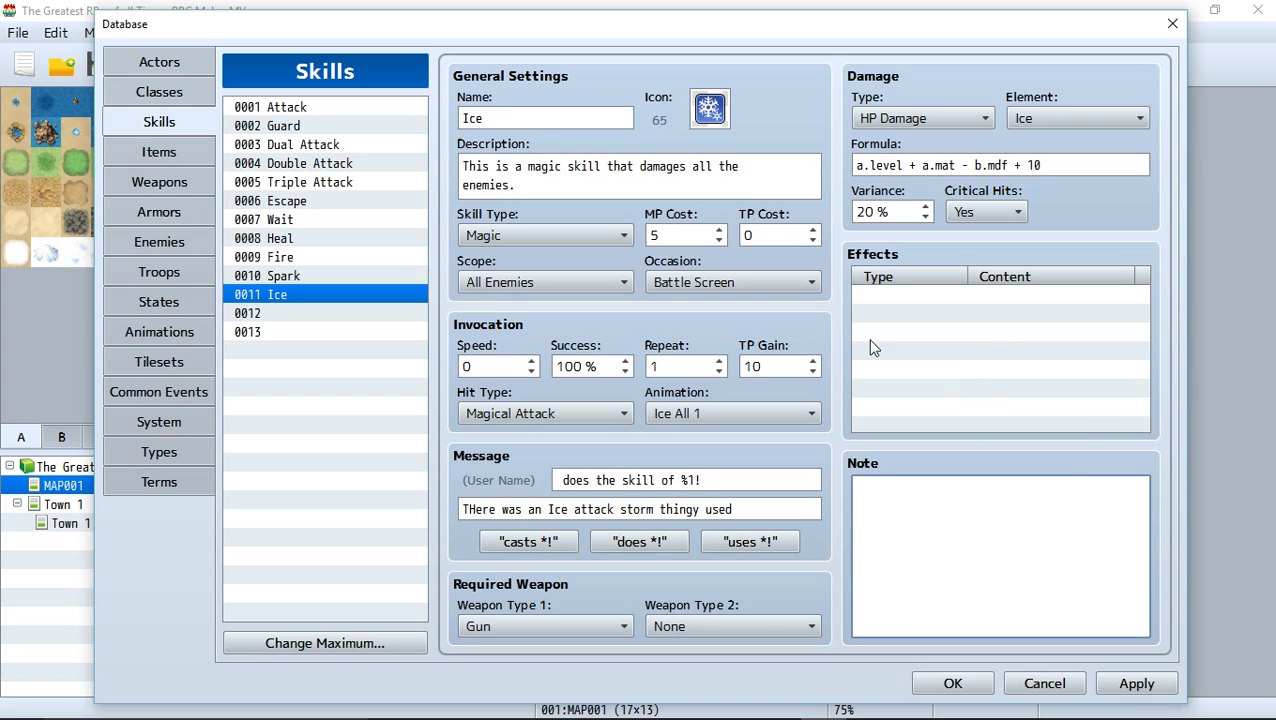
# Step: Show the database's Items page listing Potion, Magic Water, Dispel Herb and Stimulant
pyautogui.click(197, 145)
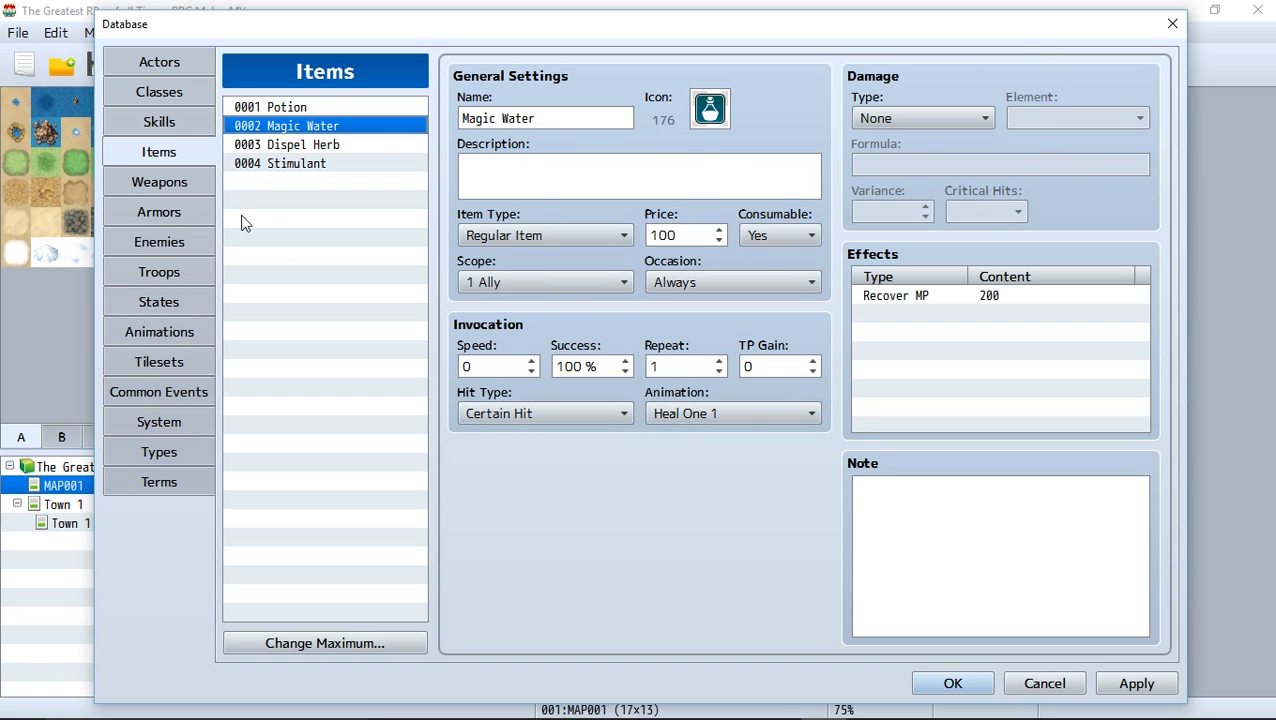
pyautogui.click(164, 120)
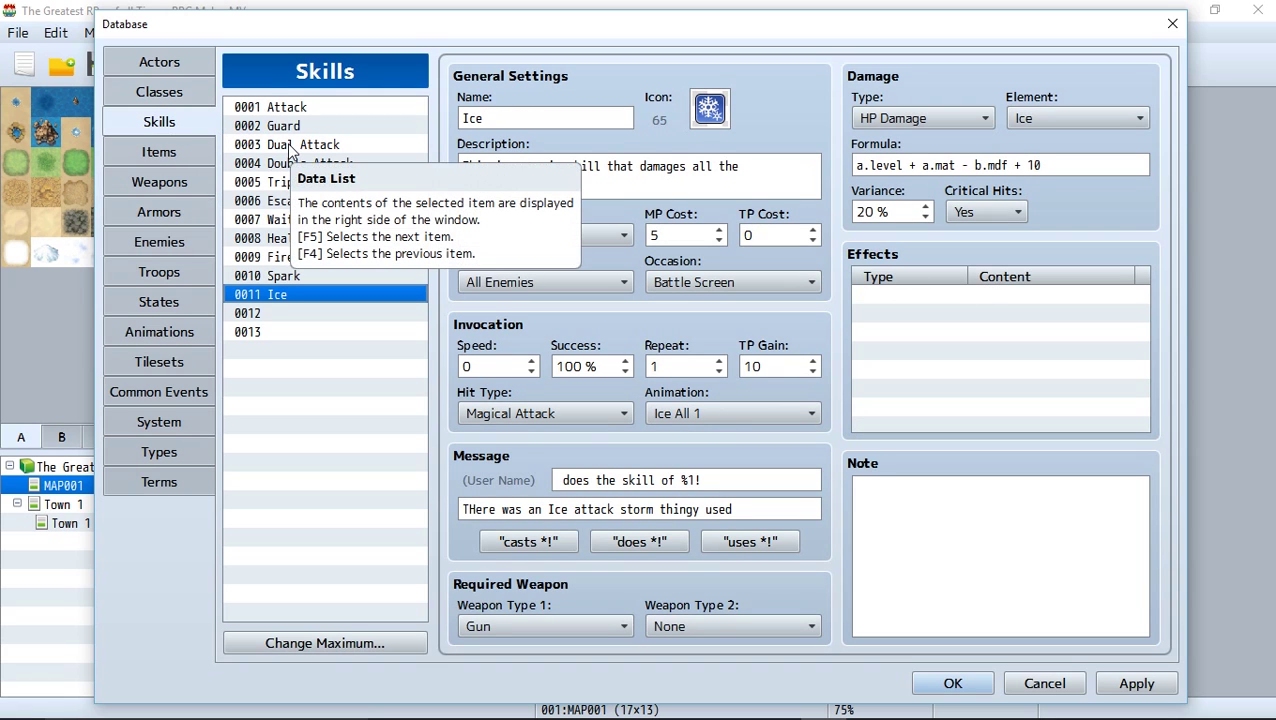
pyautogui.click(187, 141)
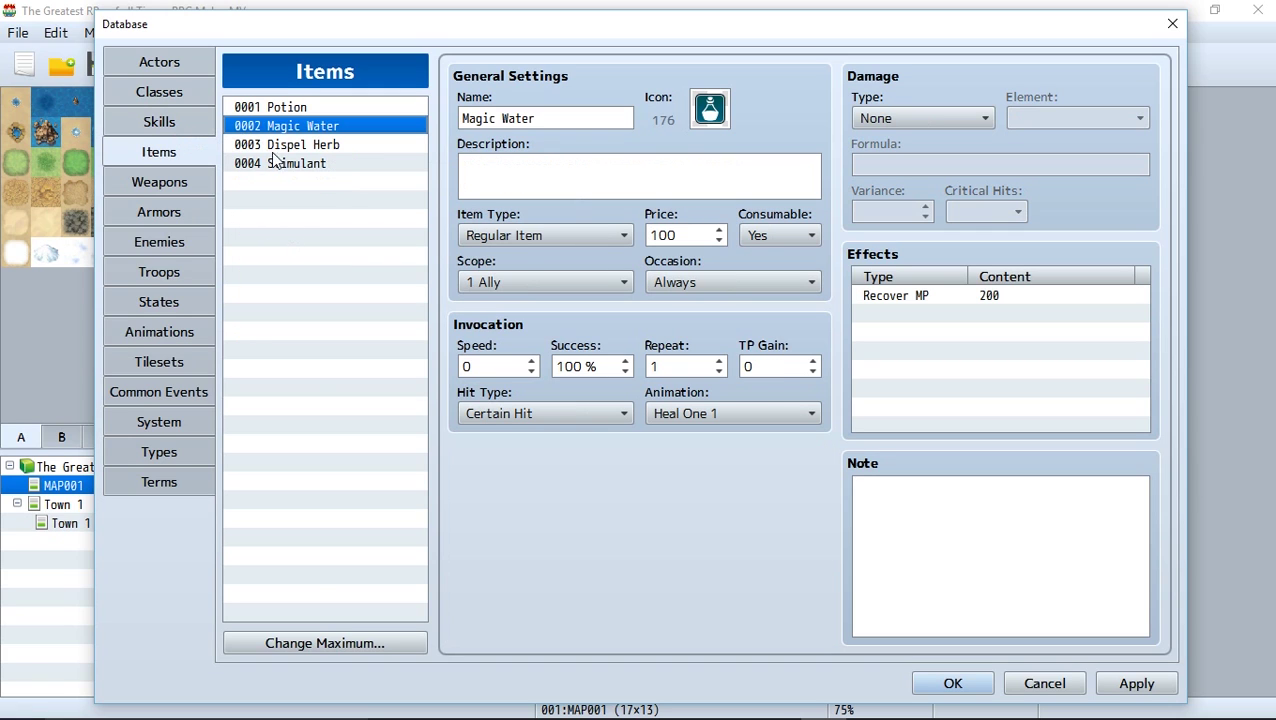
# Step: Raise the item maximum to 5 and name the new item 0005 'Super Potion'
pyautogui.click(331, 643)
pyautogui.write('5')
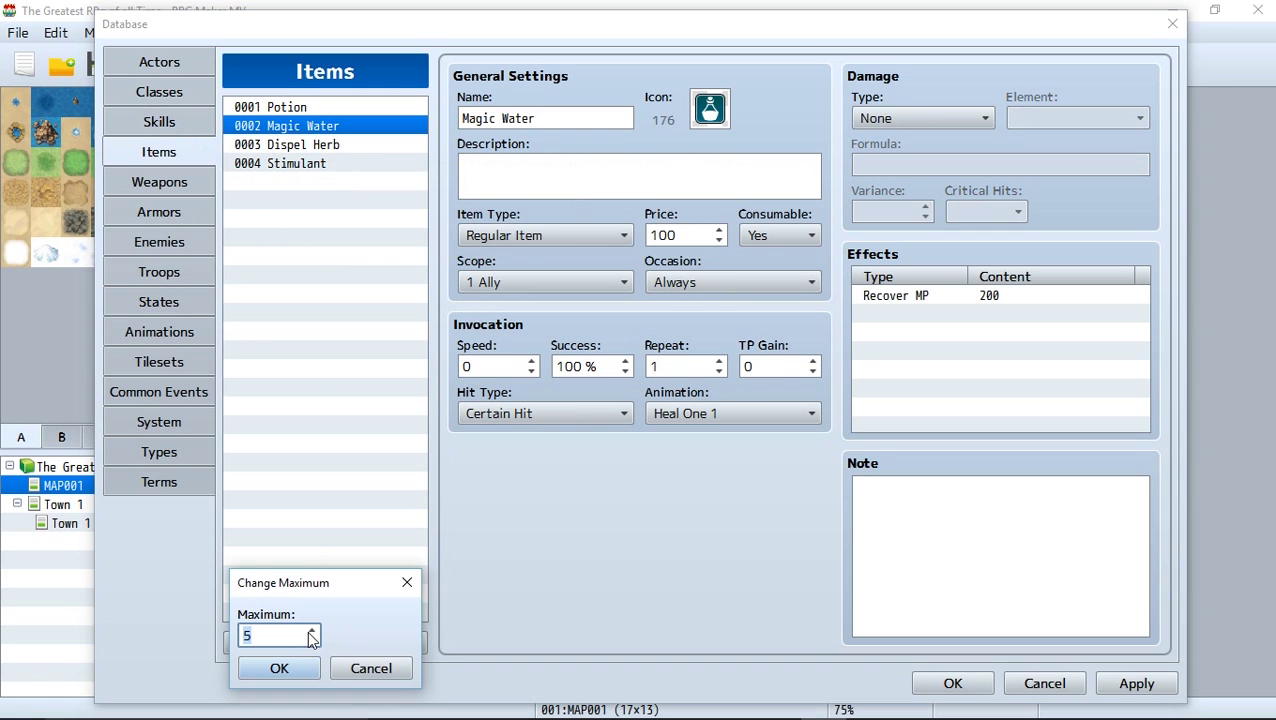
pyautogui.click(281, 668)
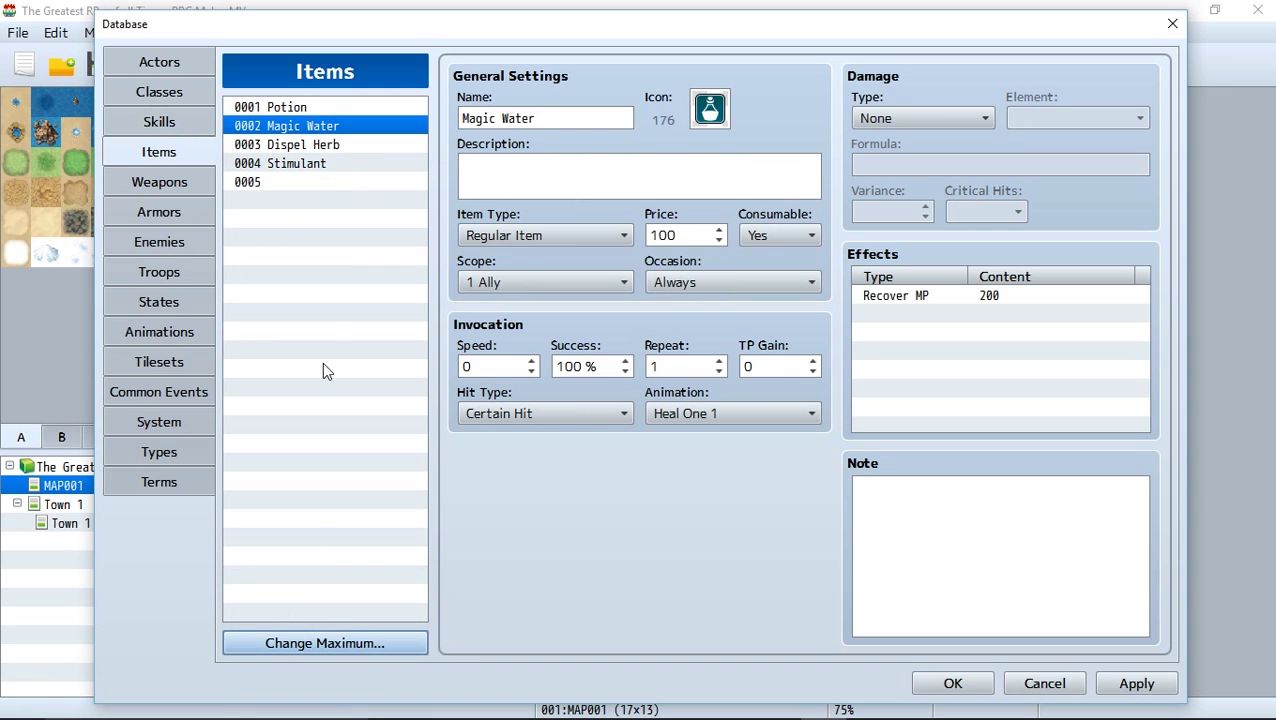
pyautogui.click(286, 185)
pyautogui.click(475, 118)
pyautogui.write('Super Pop')
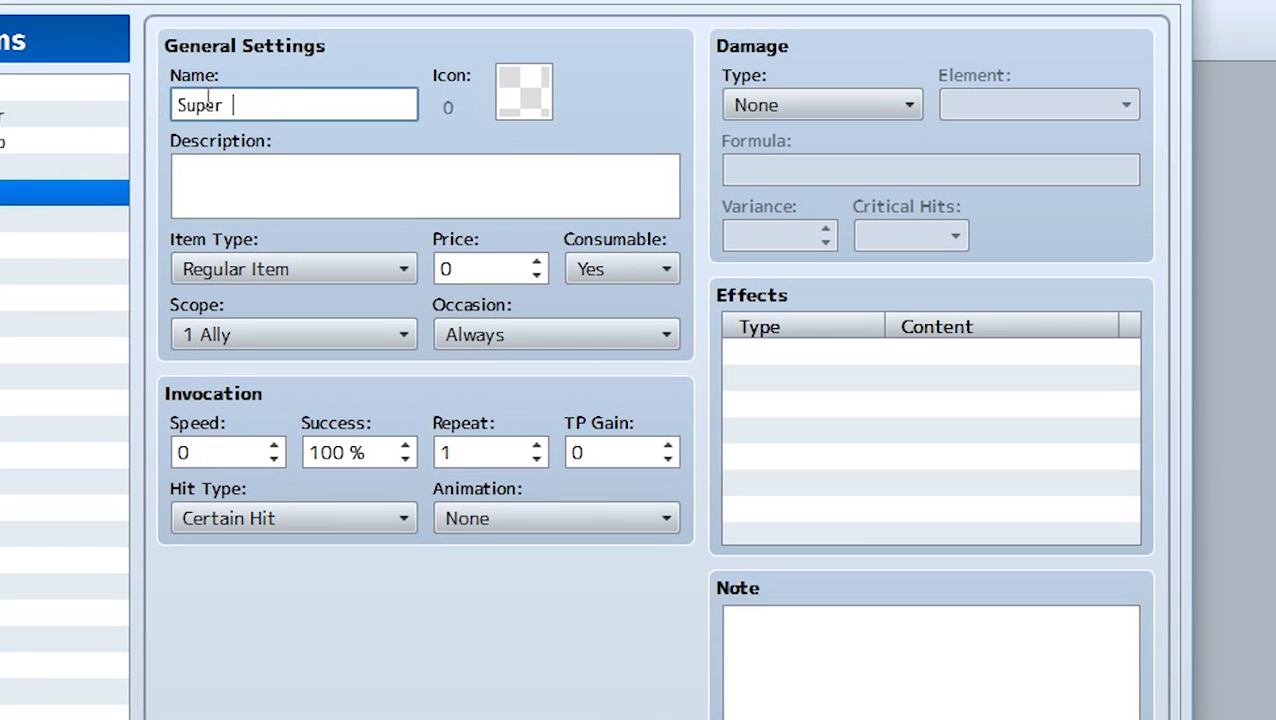
pyautogui.press('BackSpace')
pyautogui.write('tion')
# Step: Give Super Potion the heart icon (84) and the description 'Is a super potion'
pyautogui.doubleClick(548, 84)
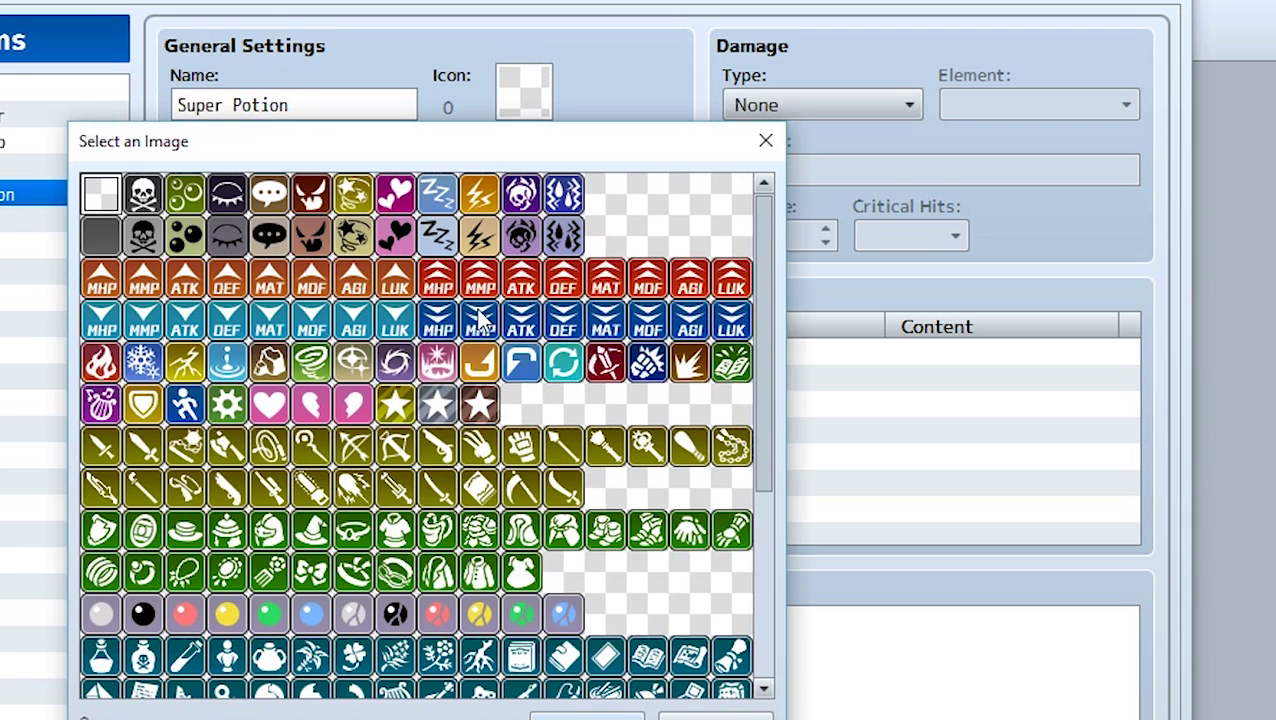
pyautogui.doubleClick(268, 403)
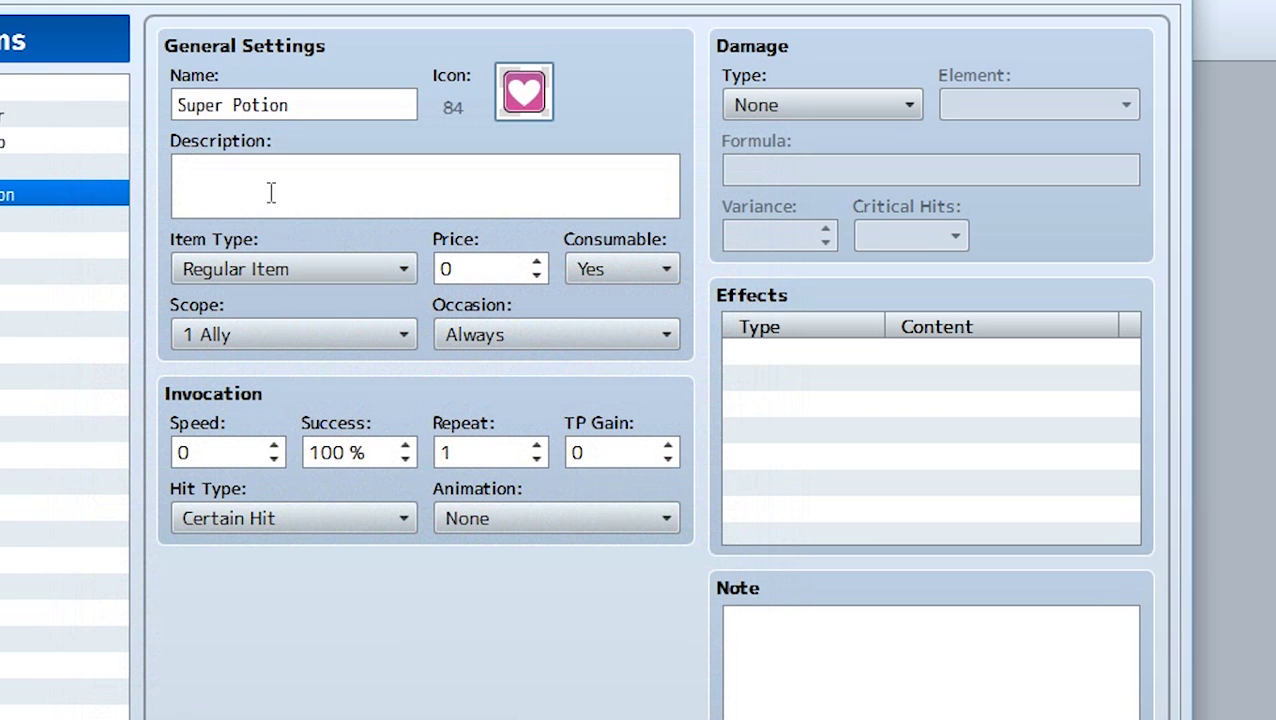
pyautogui.click(269, 187)
pyautogui.write('Is a super')
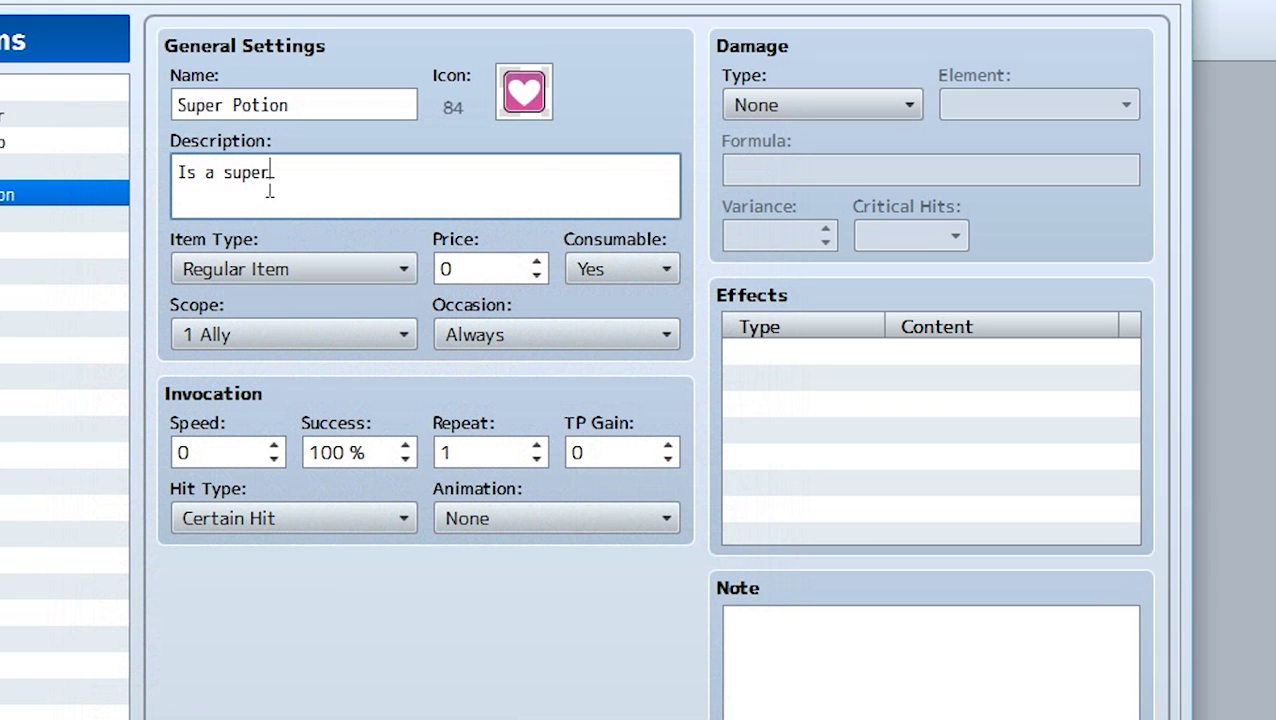
pyautogui.write(' potion')
# Step: Keep the item type as Regular Item and set the price to 25
pyautogui.click(265, 262)
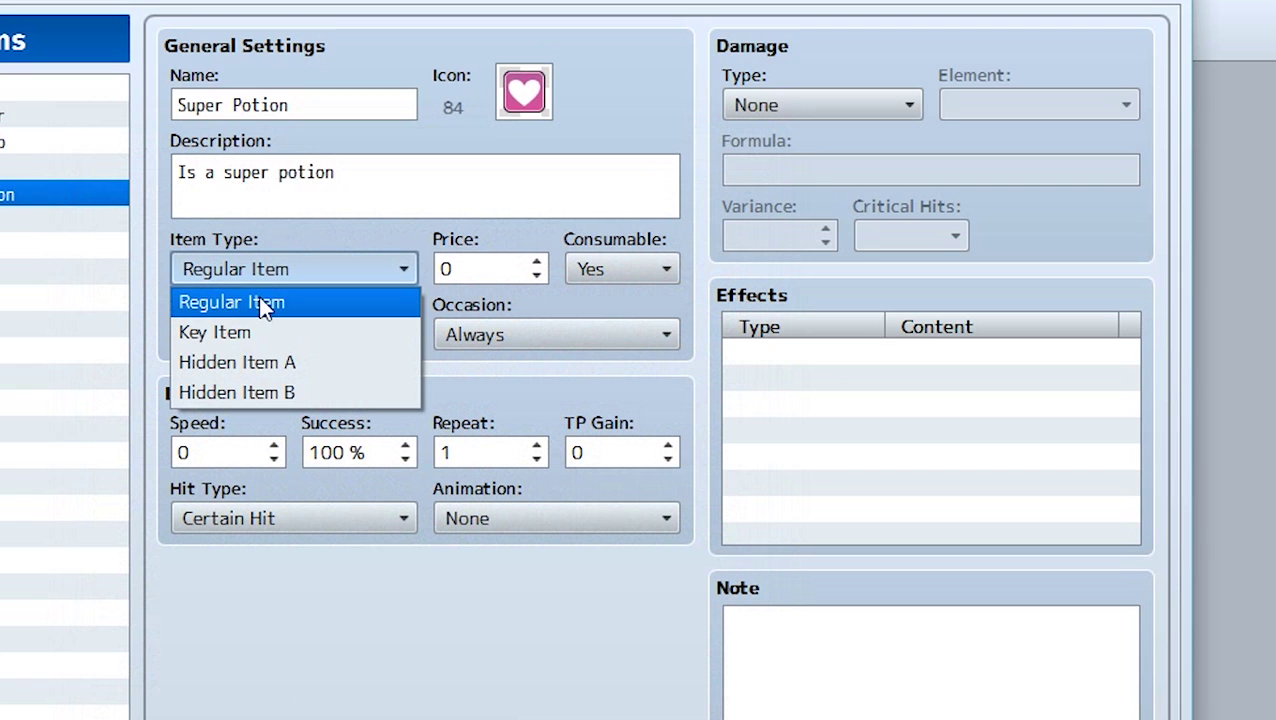
pyautogui.click(265, 300)
pyautogui.click(265, 266)
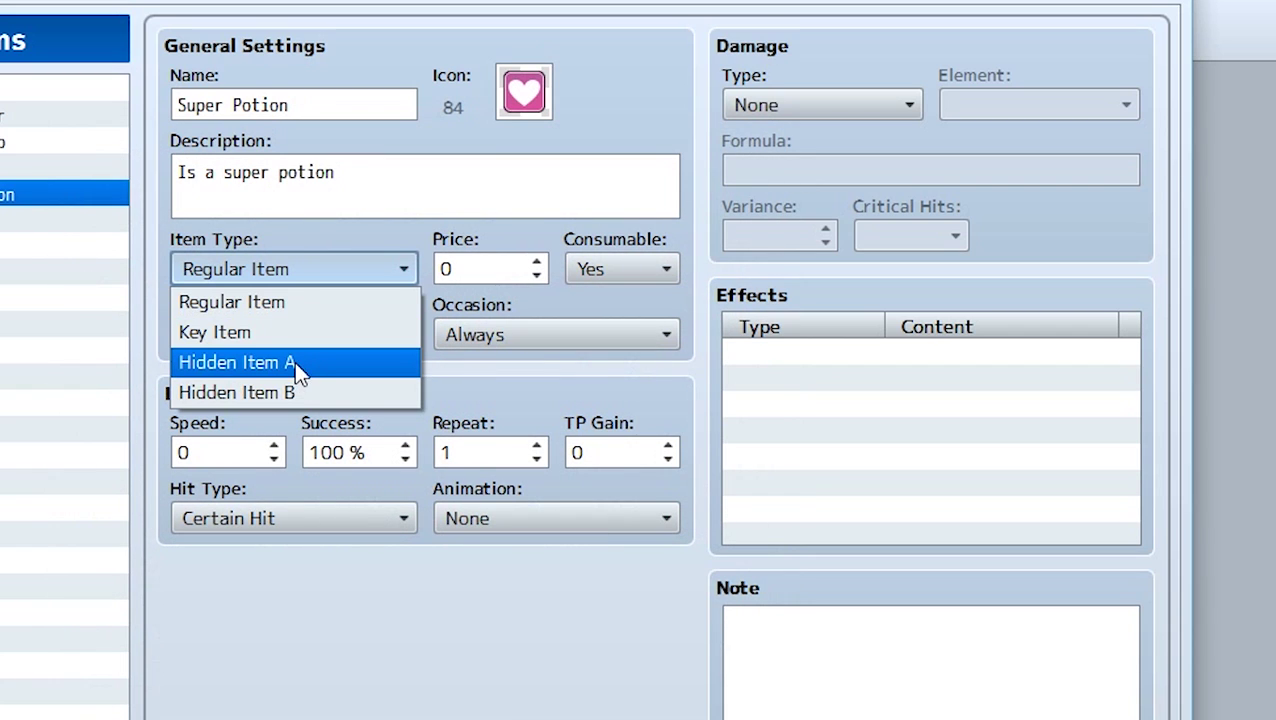
pyautogui.click(265, 303)
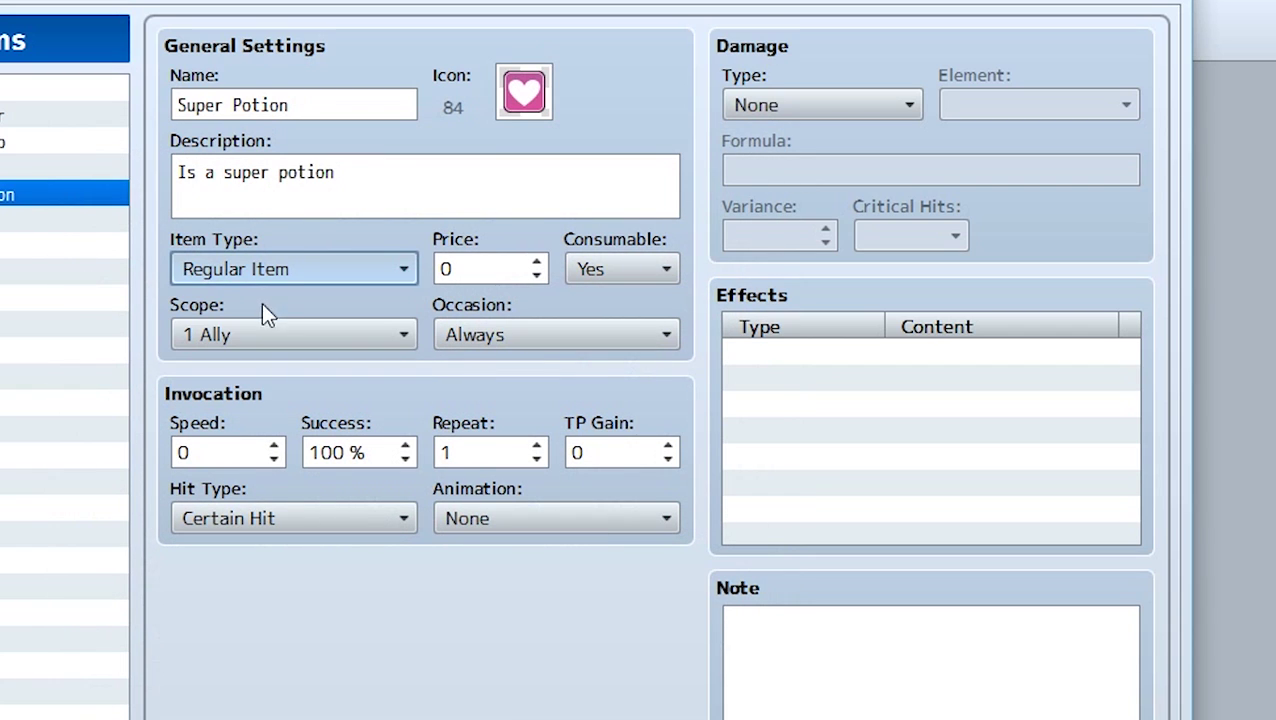
pyautogui.click(485, 269)
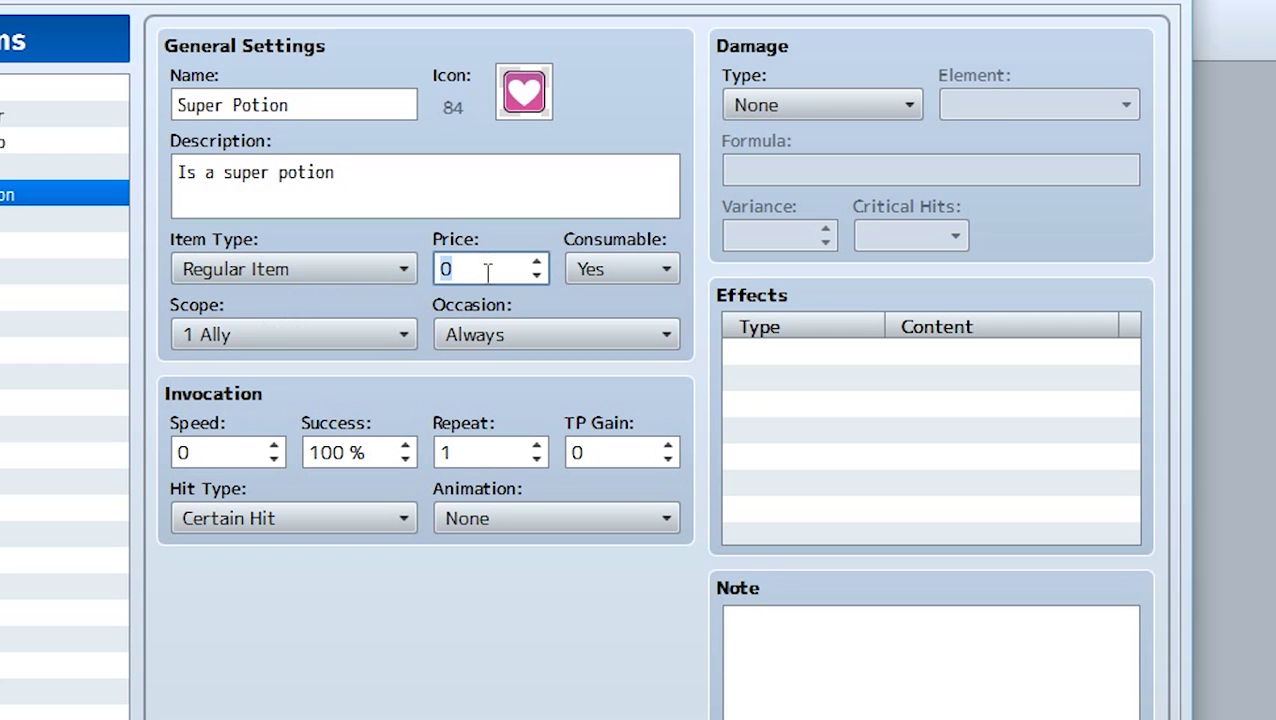
pyautogui.write('25')
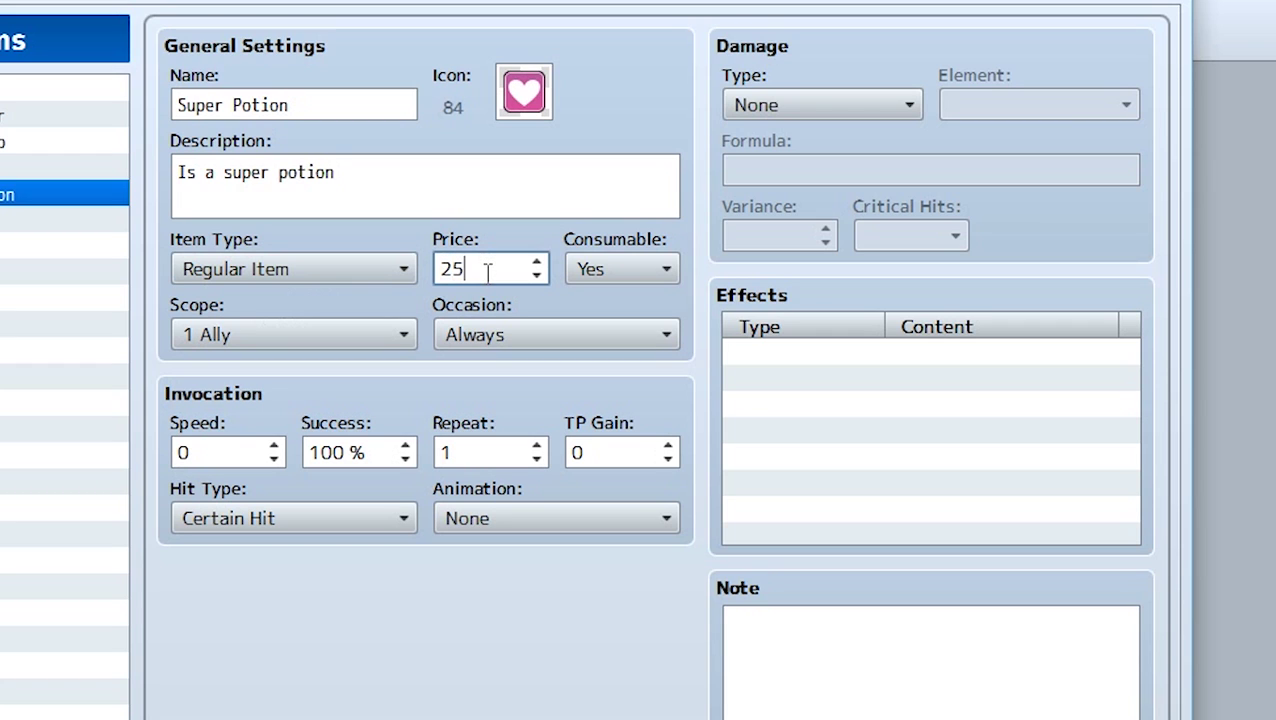
# Step: Leave Consumable set to Yes after briefly switching it to No
pyautogui.click(630, 263)
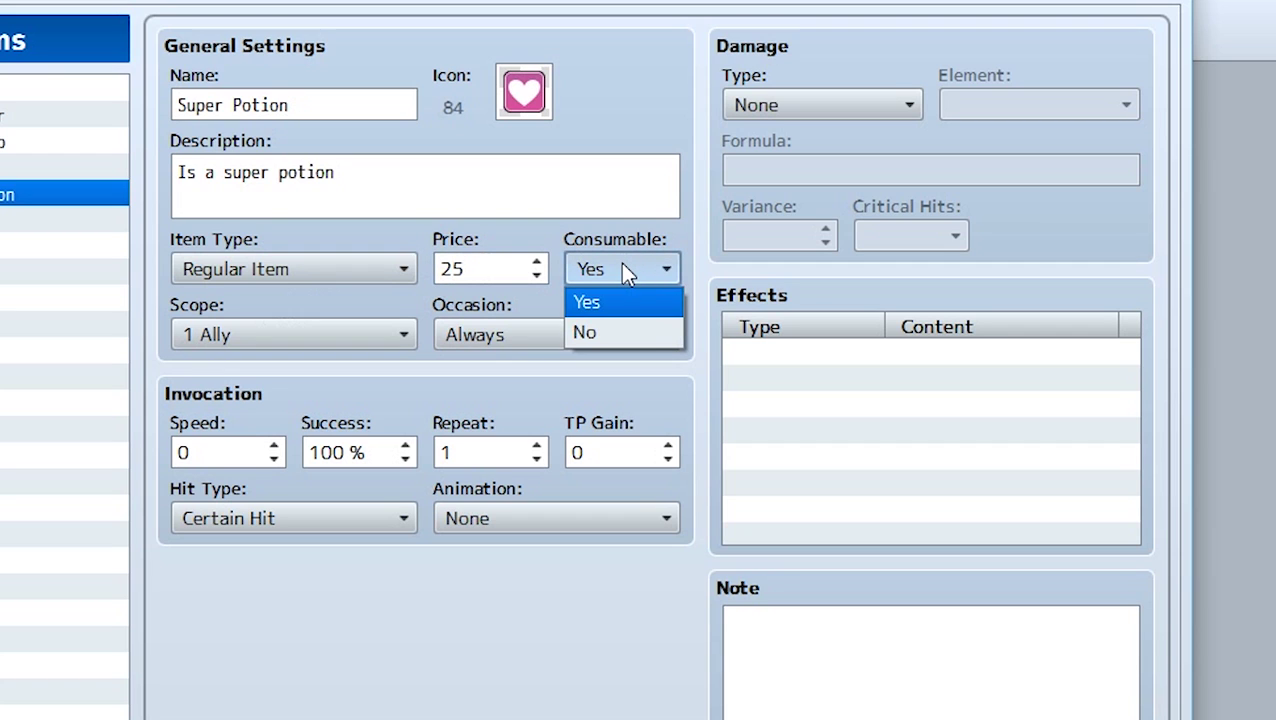
pyautogui.click(615, 300)
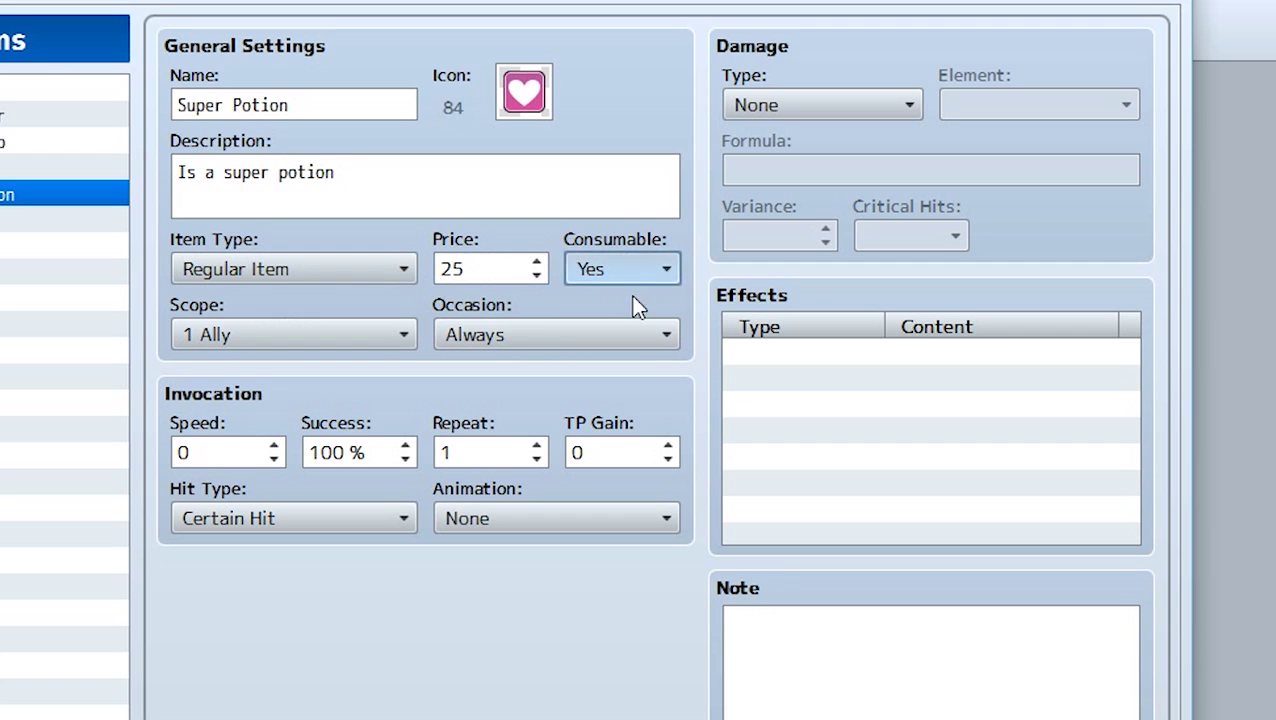
pyautogui.click(630, 269)
pyautogui.click(632, 338)
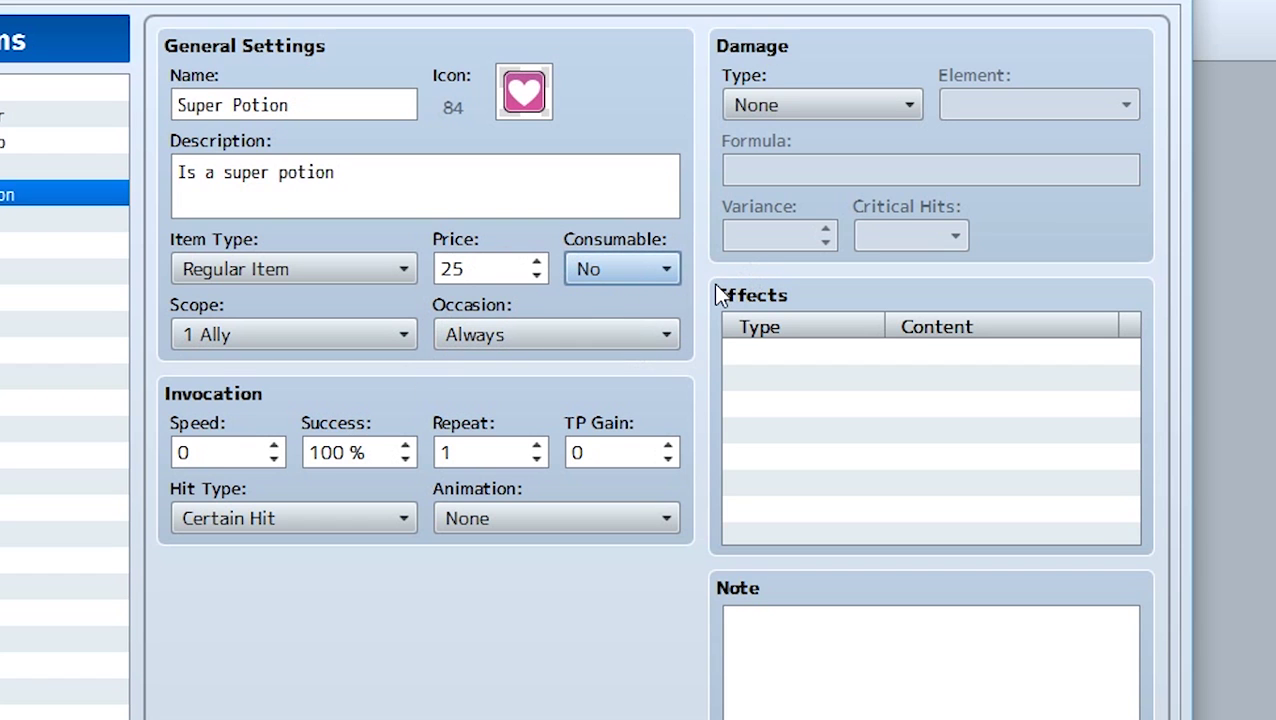
pyautogui.click(640, 268)
pyautogui.click(622, 302)
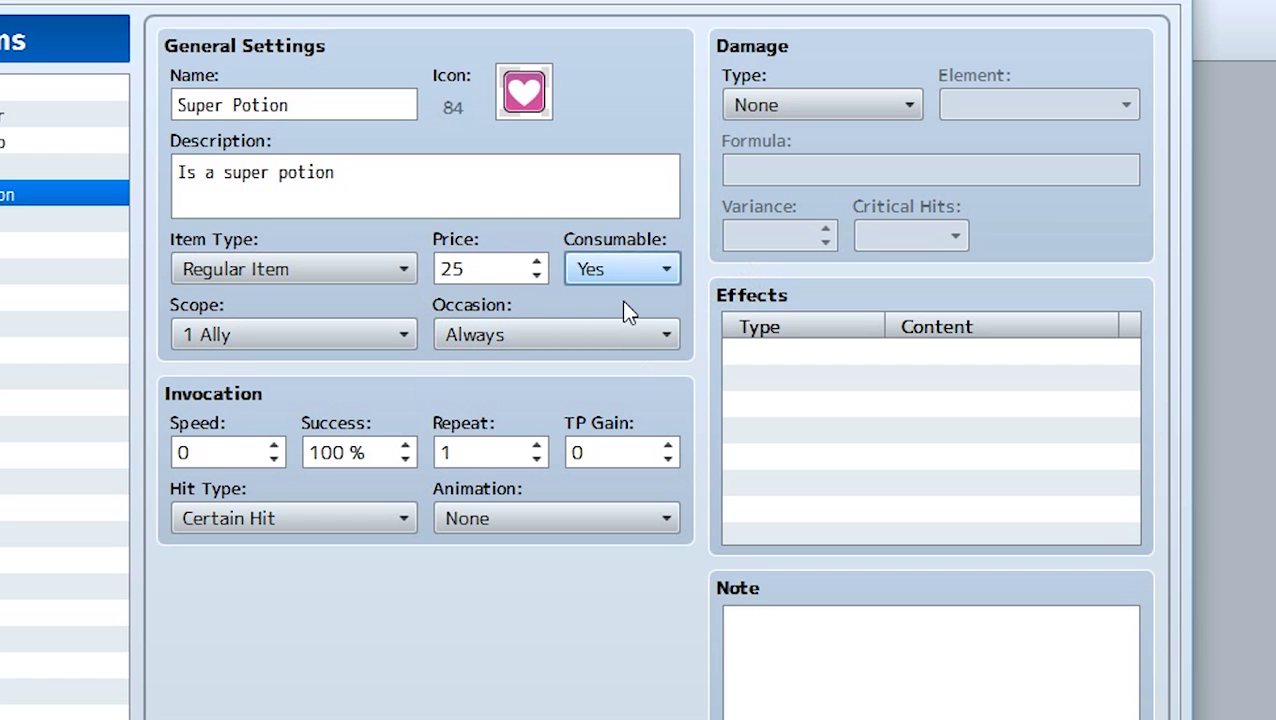
pyautogui.click(330, 344)
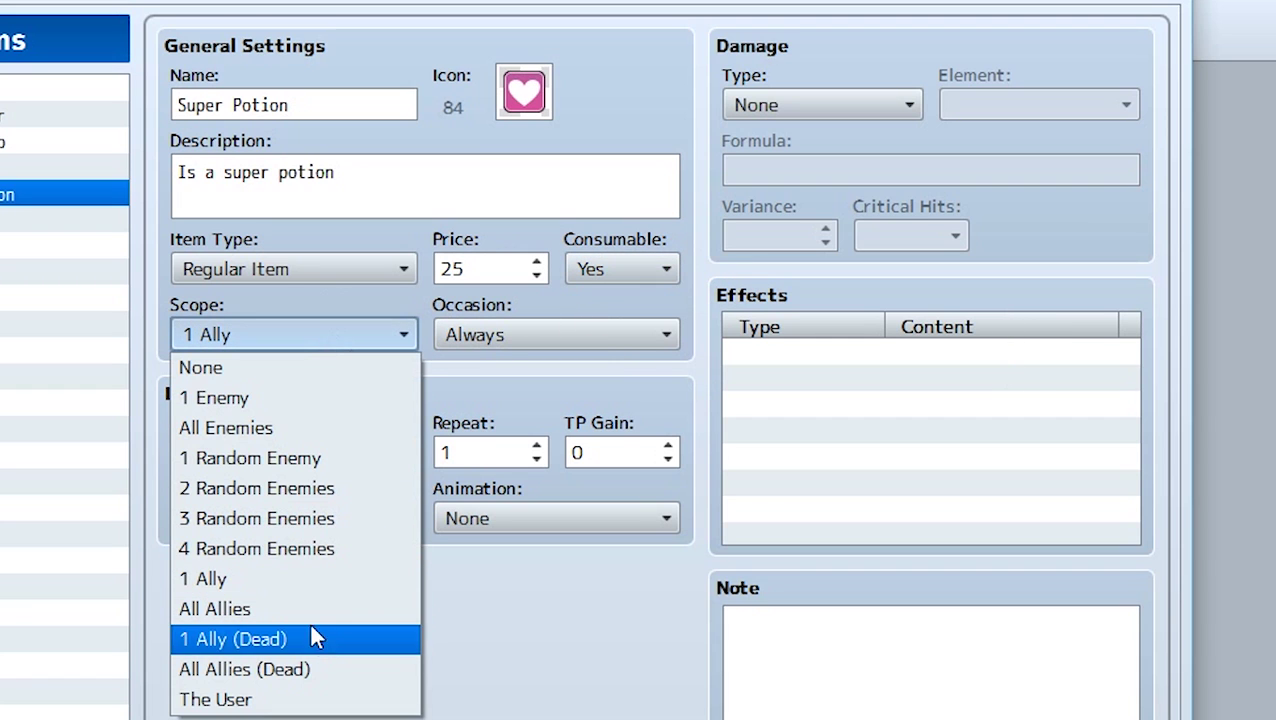
# Step: Keep the scope on one ally, the occasion as always, and Certain Hit
pyautogui.click(335, 578)
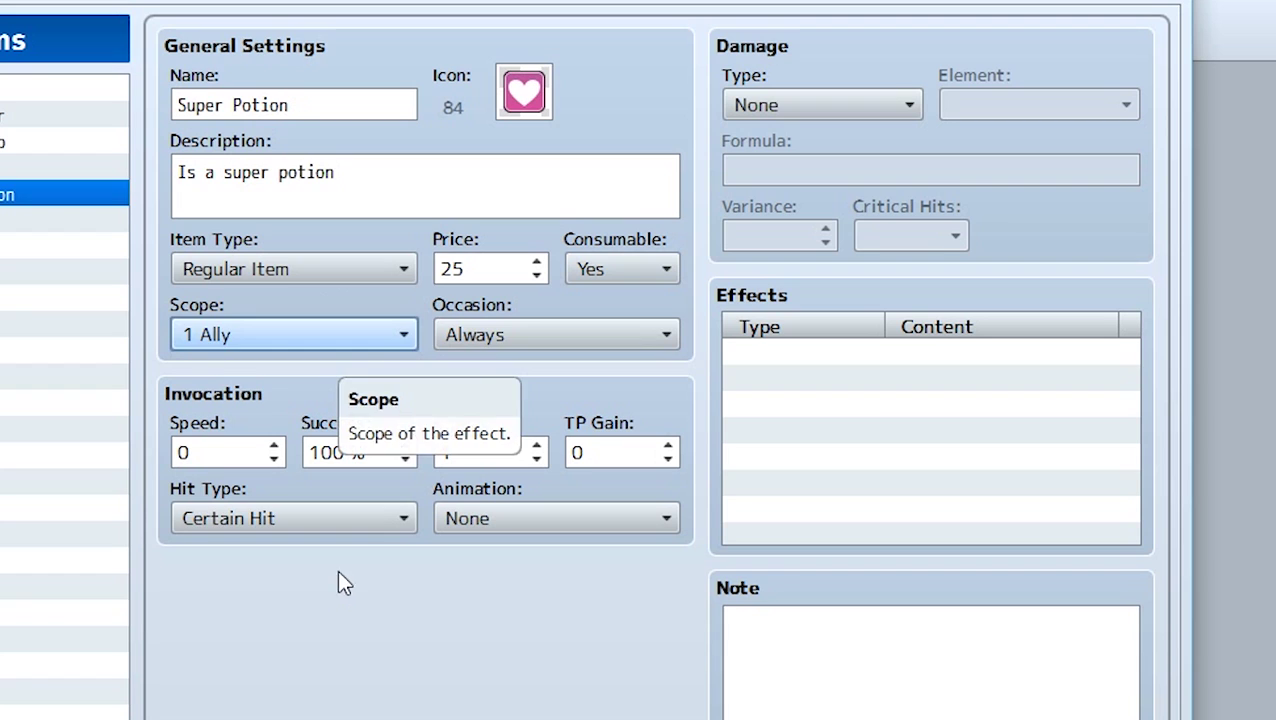
pyautogui.click(494, 333)
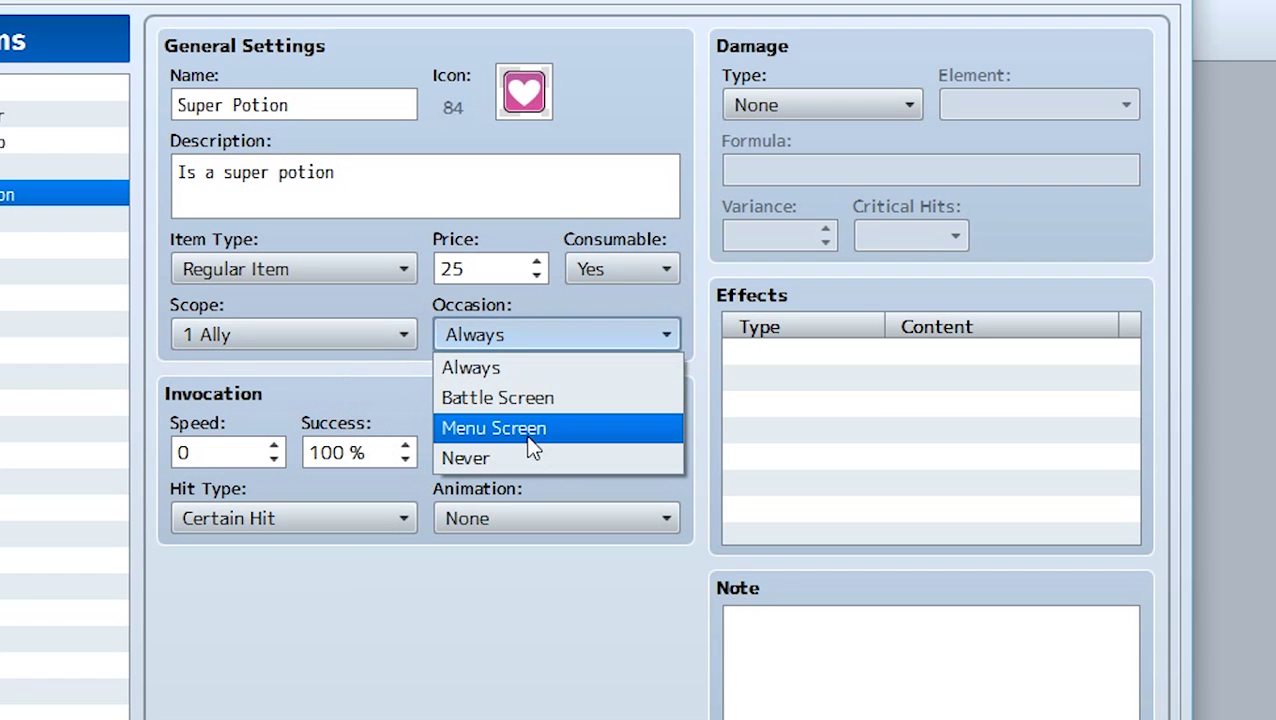
pyautogui.click(522, 368)
pyautogui.press('Tab')
pyautogui.press('Tab')
pyautogui.press('Tab')
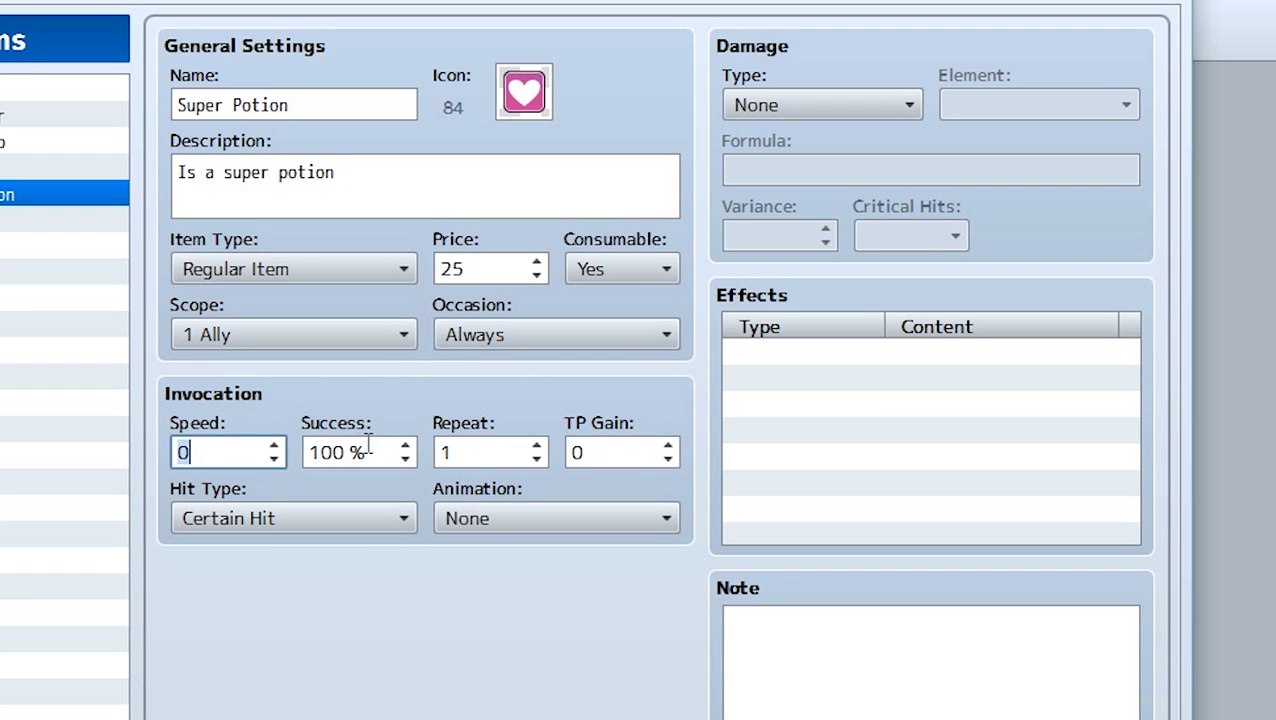
pyautogui.press('Tab')
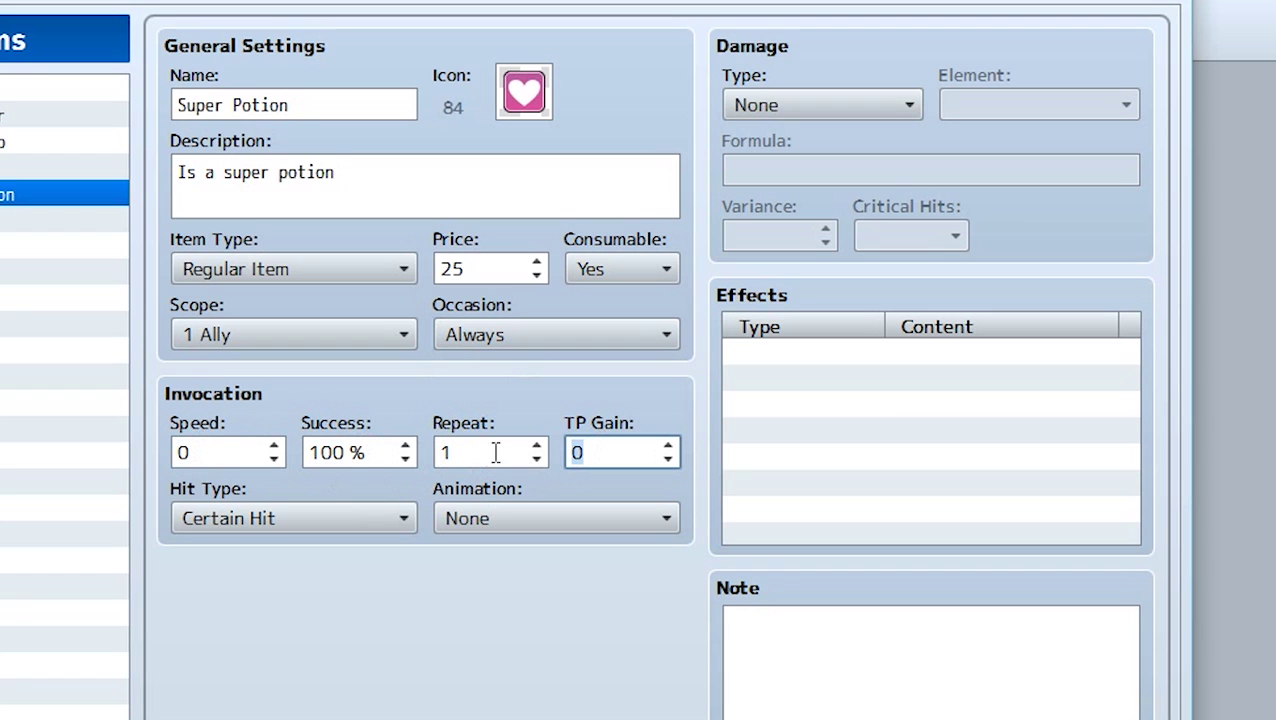
pyautogui.click(330, 515)
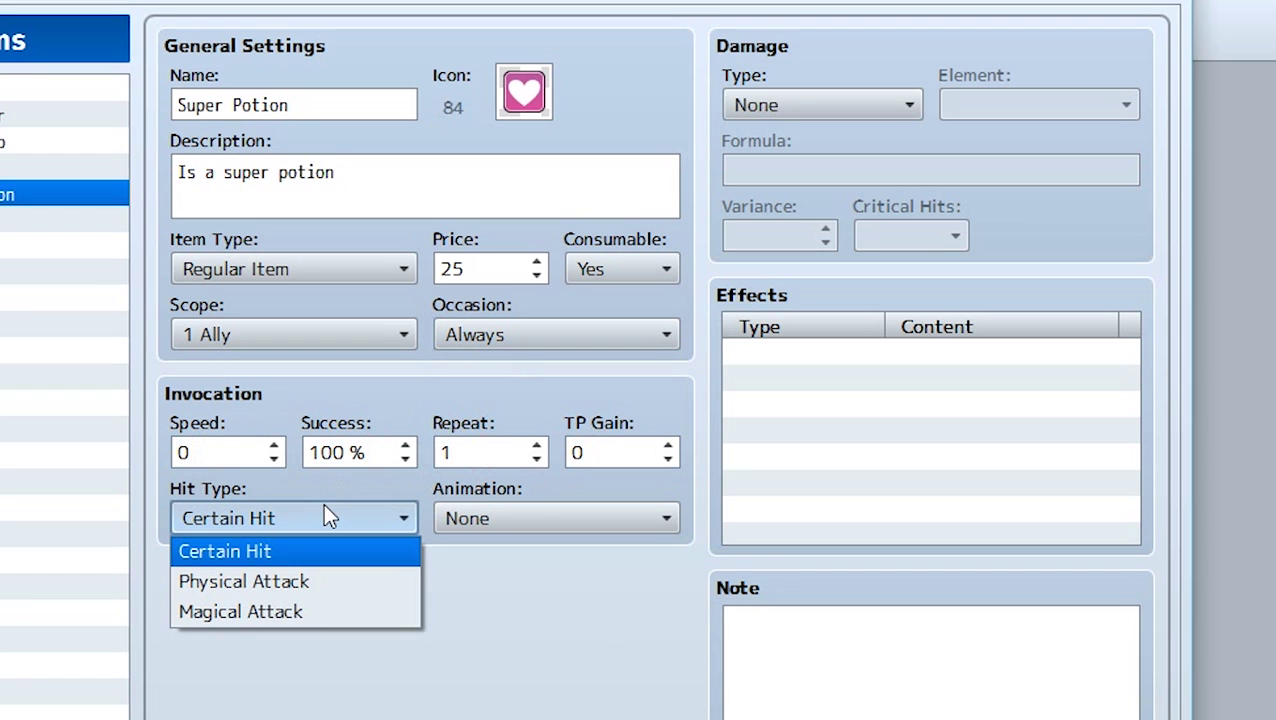
pyautogui.click(283, 543)
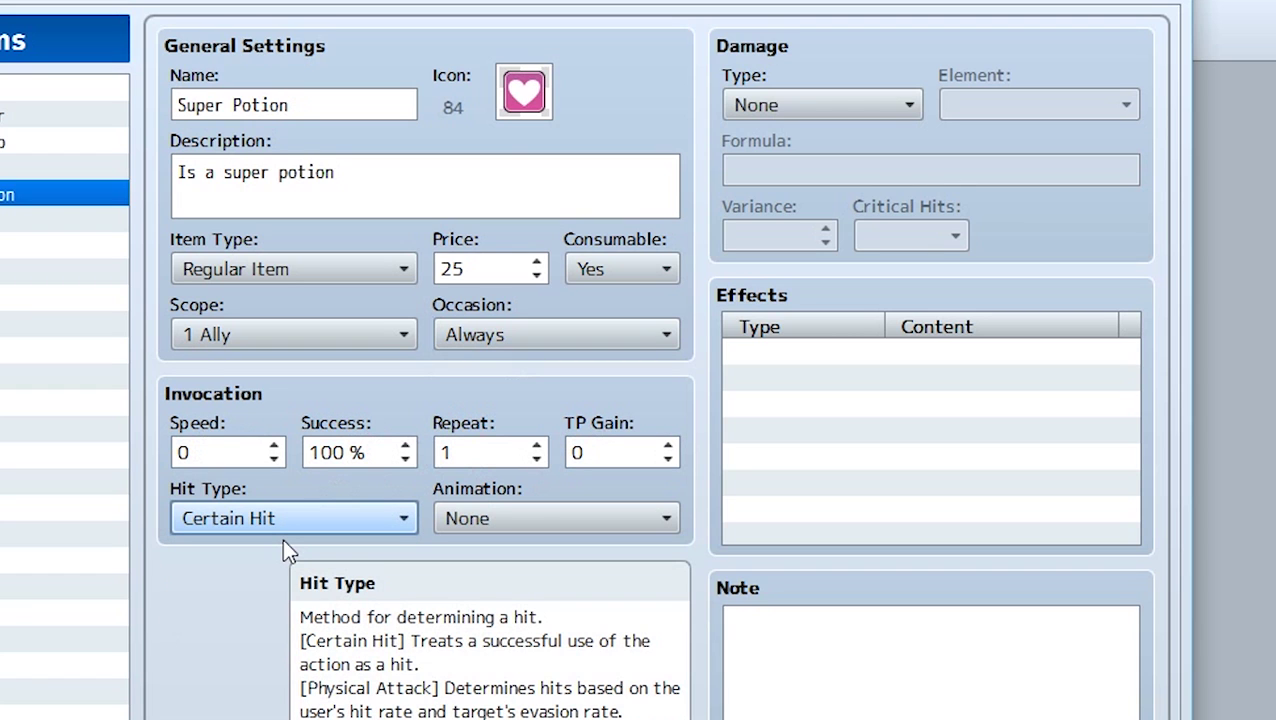
# Step: Set the Super Potion's animation to Heal One 1
pyautogui.click(527, 525)
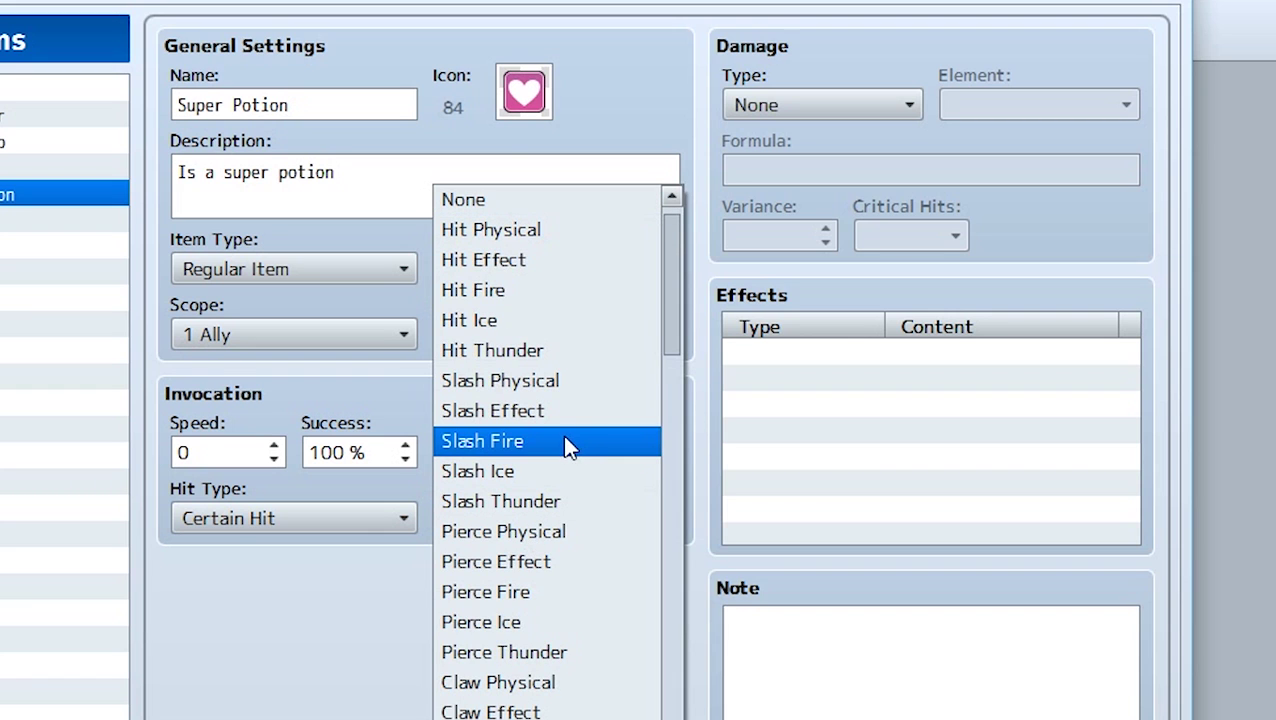
pyautogui.scroll(1, 550, 401)
pyautogui.scroll(-4, 530, 408)
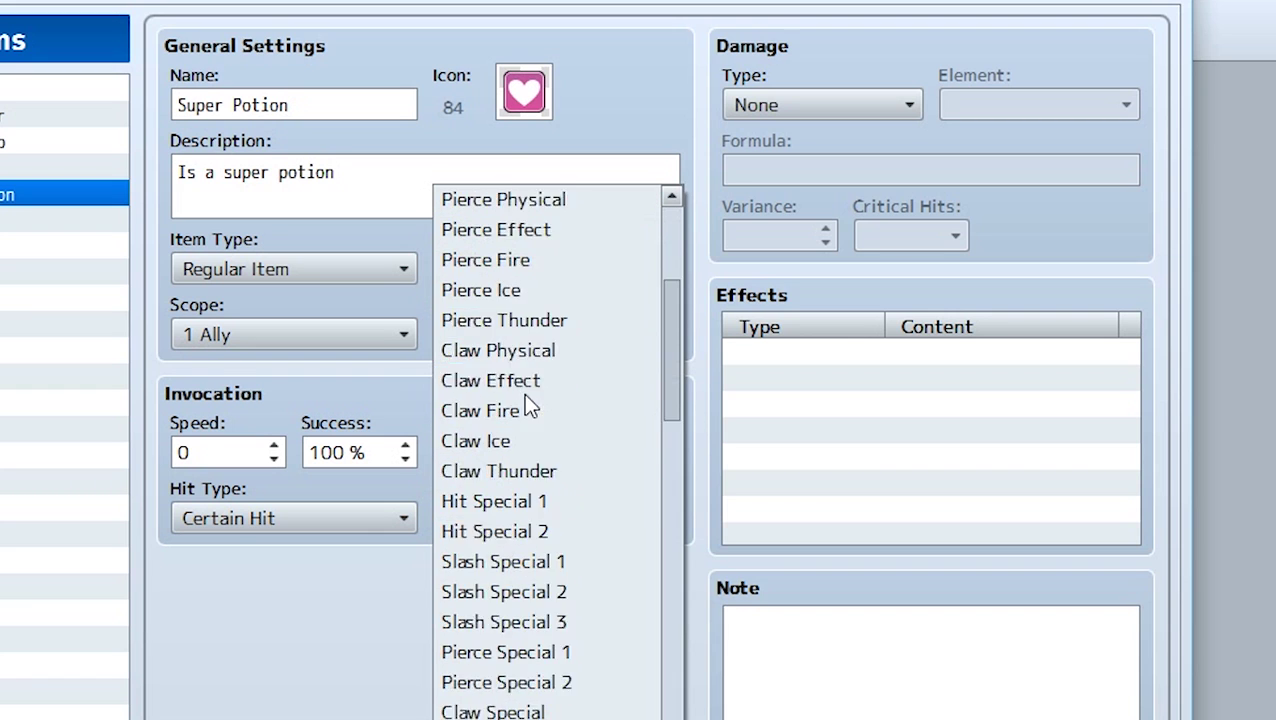
pyautogui.scroll(-5, 530, 408)
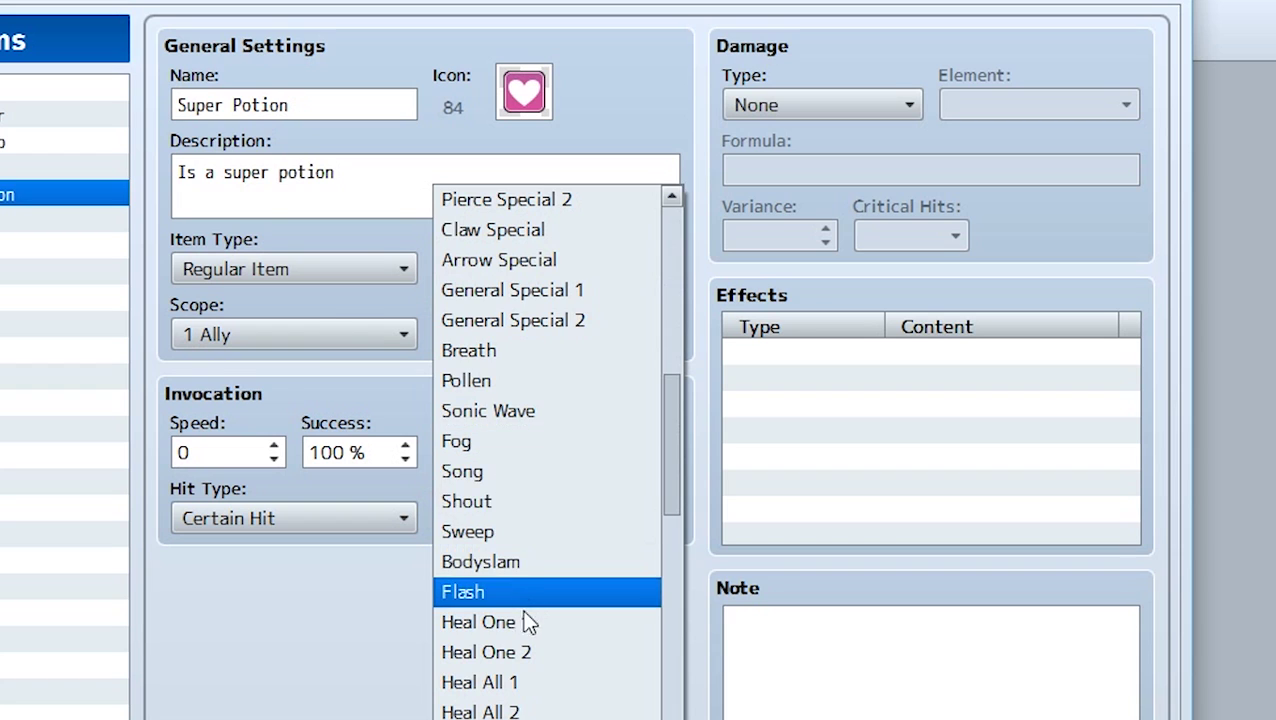
pyautogui.click(528, 622)
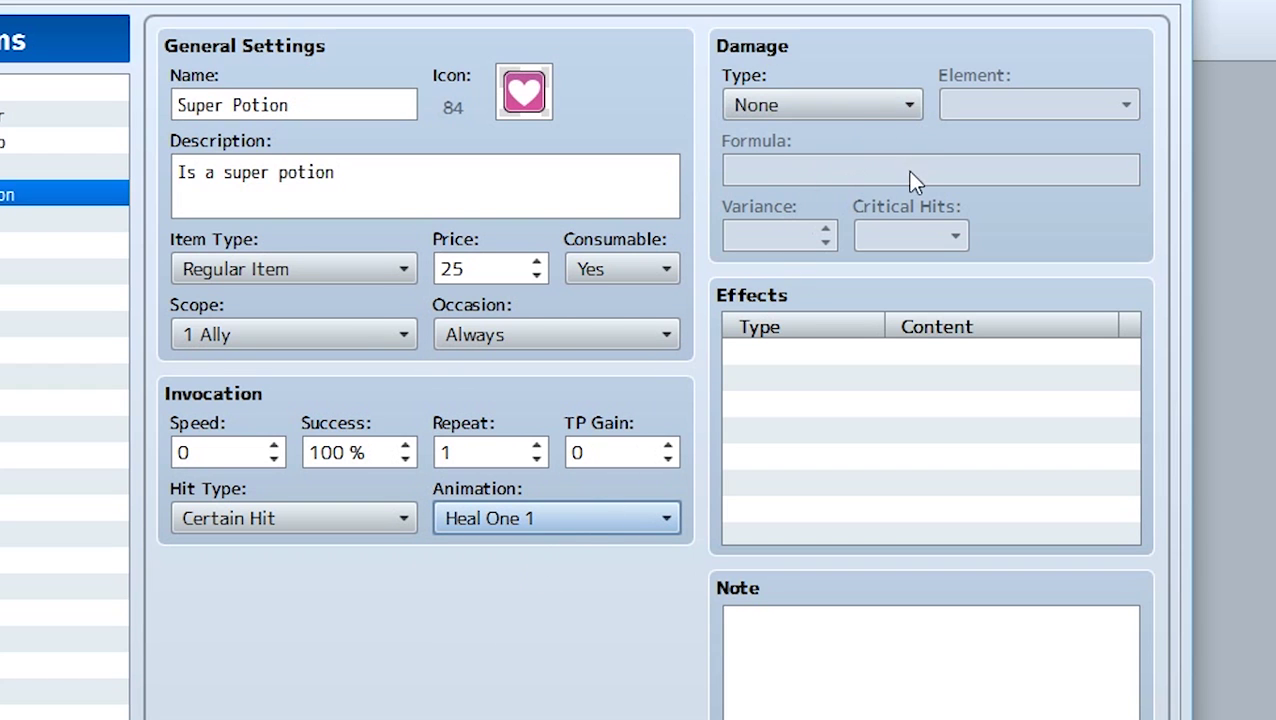
# Step: Set the damage type to HP Recover with a formula of 100
pyautogui.click(842, 108)
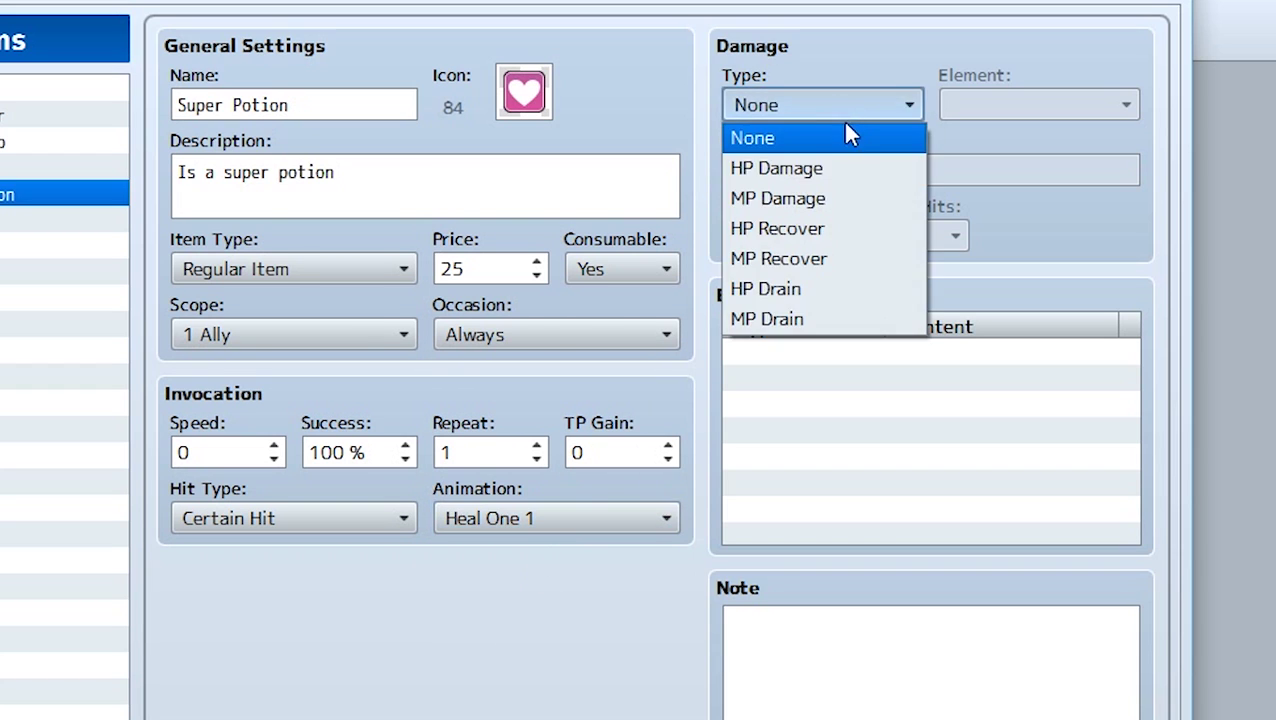
pyautogui.click(843, 228)
pyautogui.click(830, 172)
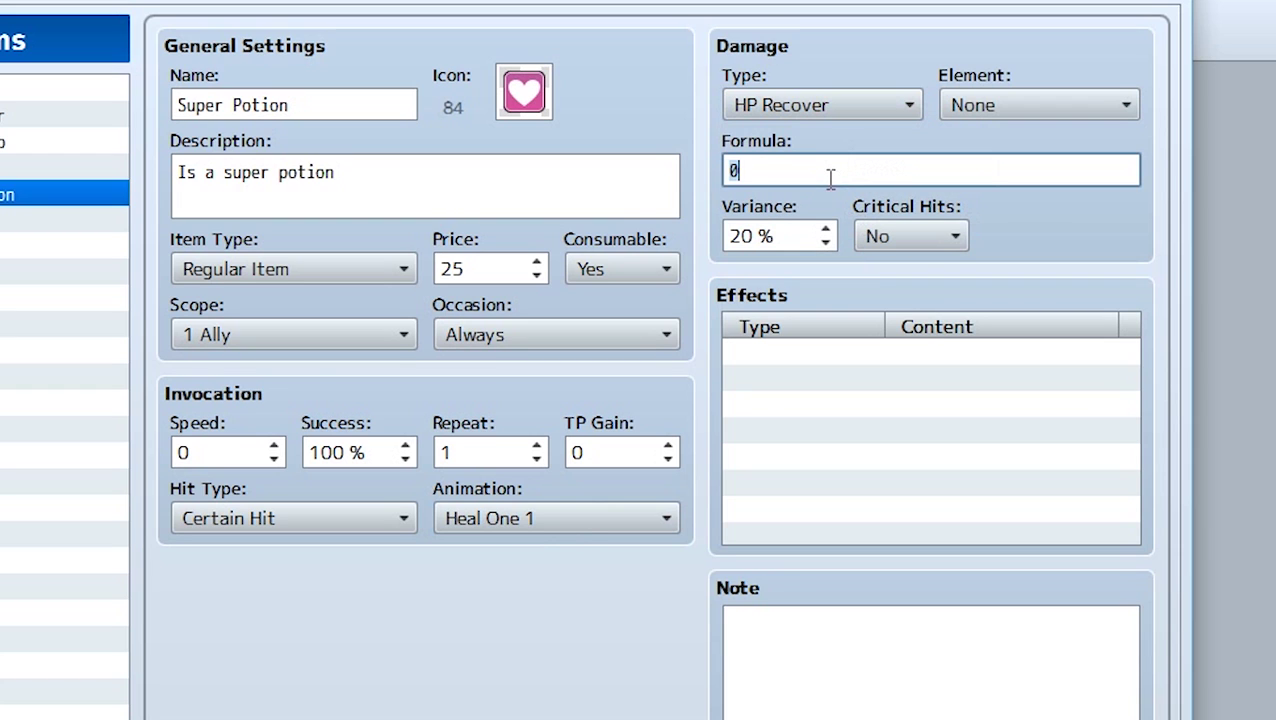
pyautogui.write('100')
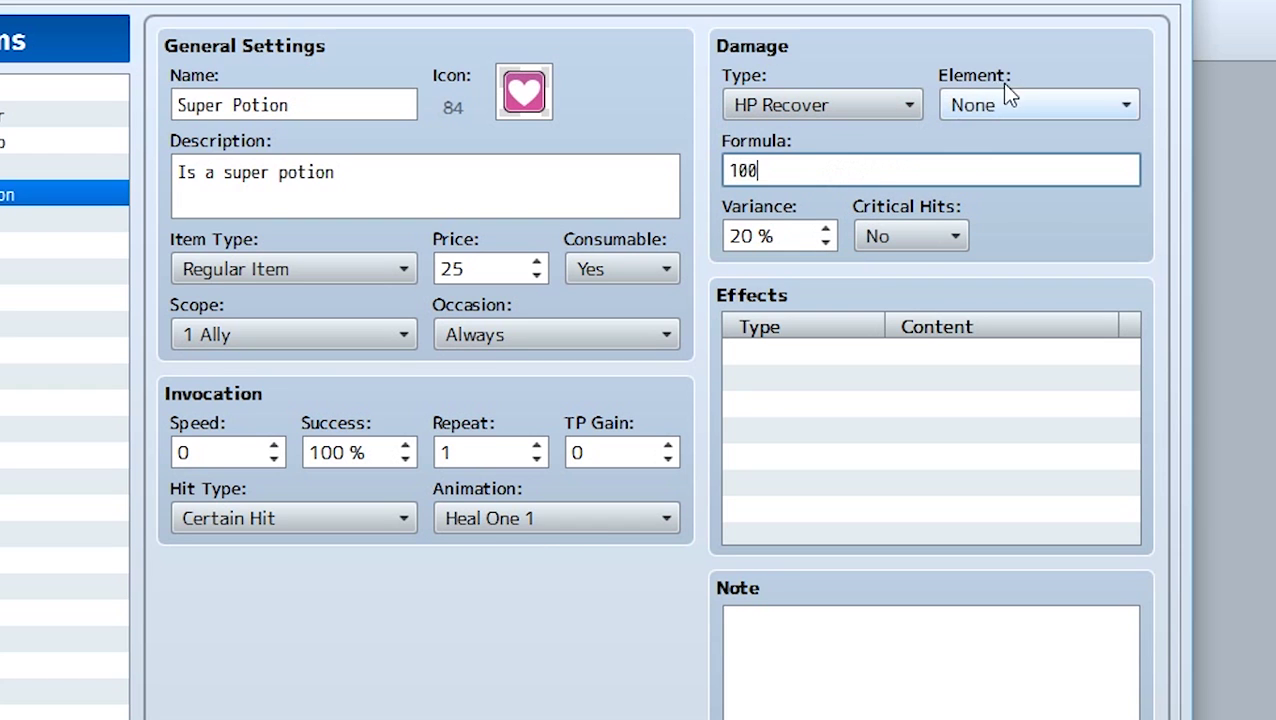